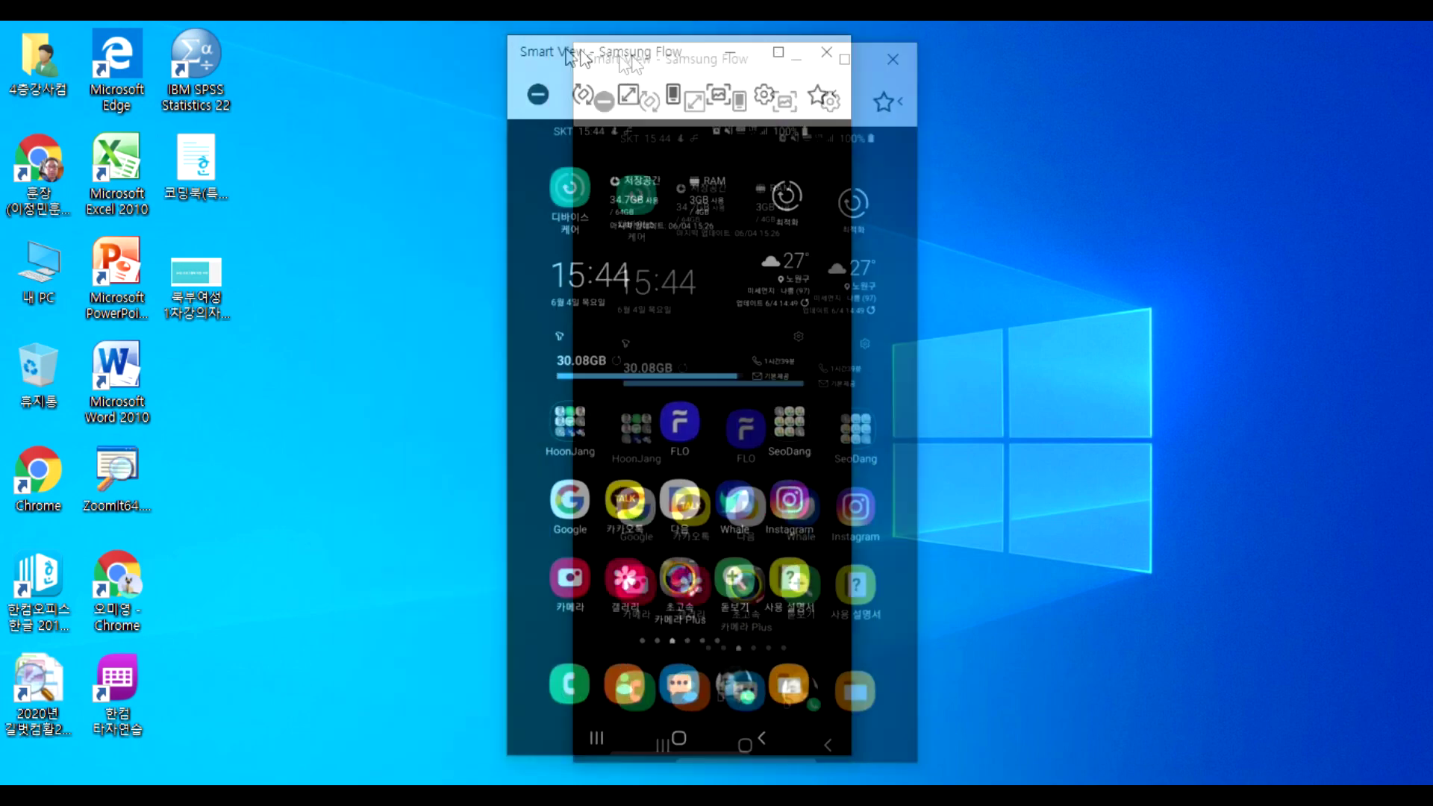
Open the YouTube app on the mirrored phone from the home screen page with the calendar.
{"action": "left_click", "coordinate": [894, 379]}
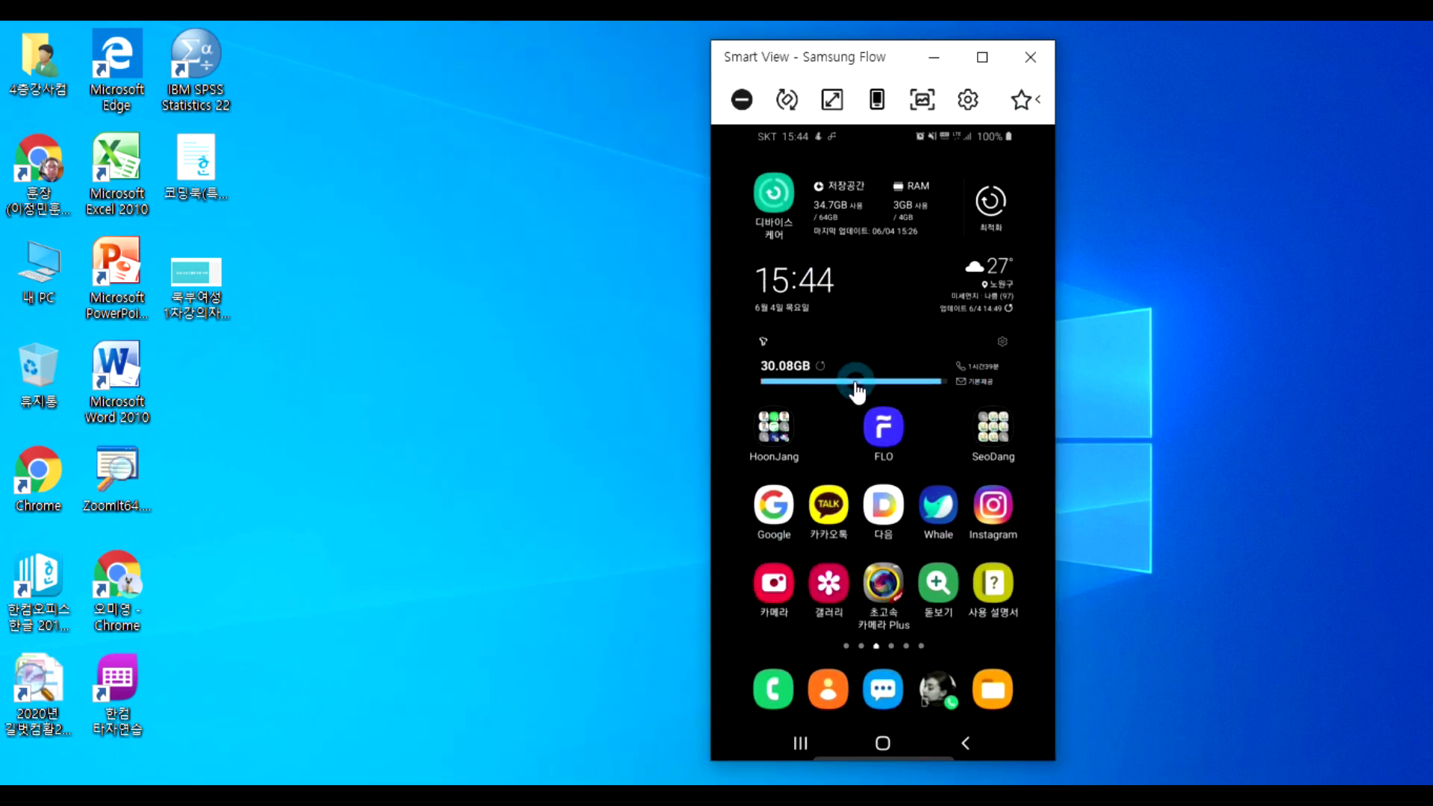
{"action": "left_click", "coordinate": [892, 466]}
{"action": "left_click_drag", "start_coordinate": [895, 478], "coordinate": [888, 463]}
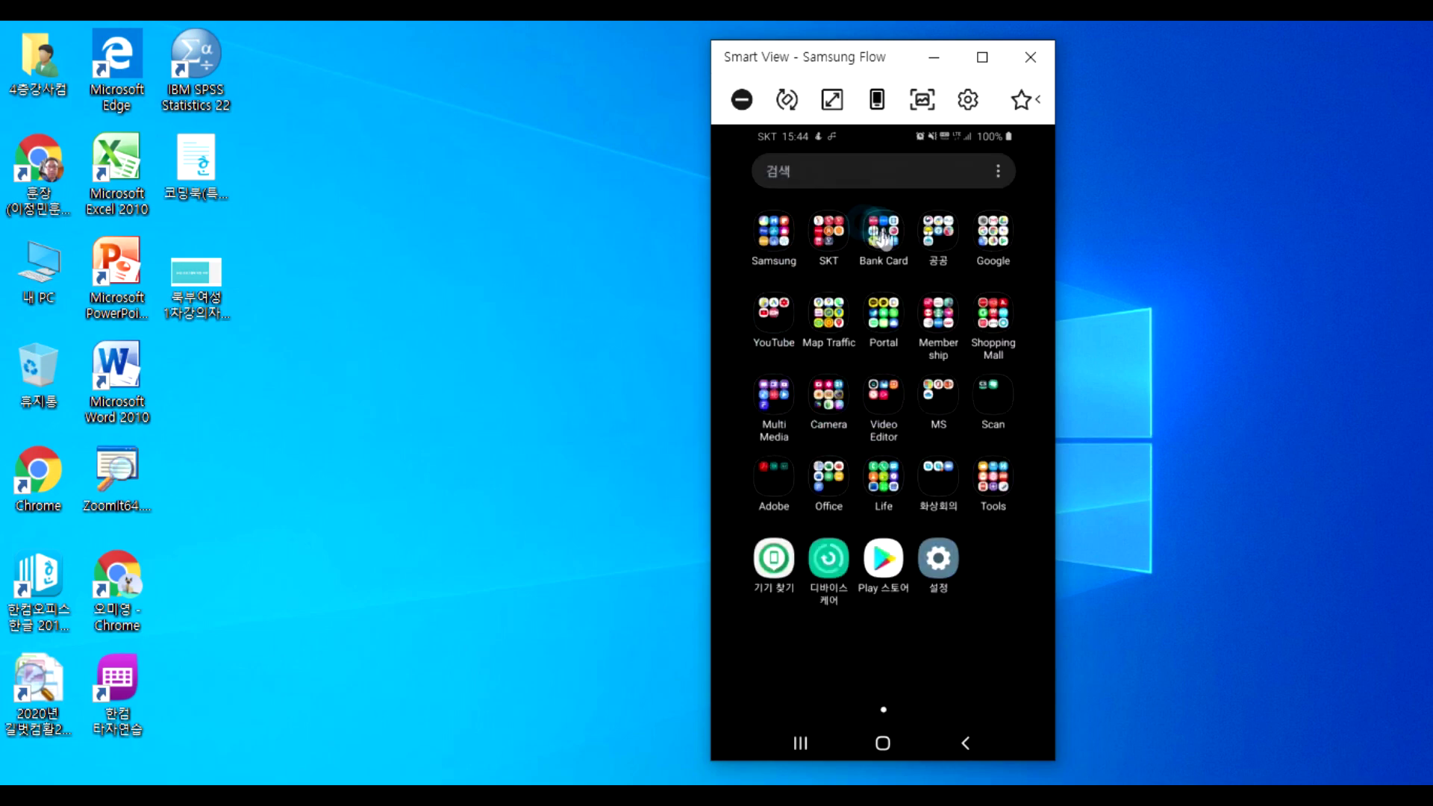
{"action": "left_click", "coordinate": [794, 323]}
{"action": "left_click_drag", "start_coordinate": [794, 323], "coordinate": [794, 320]}
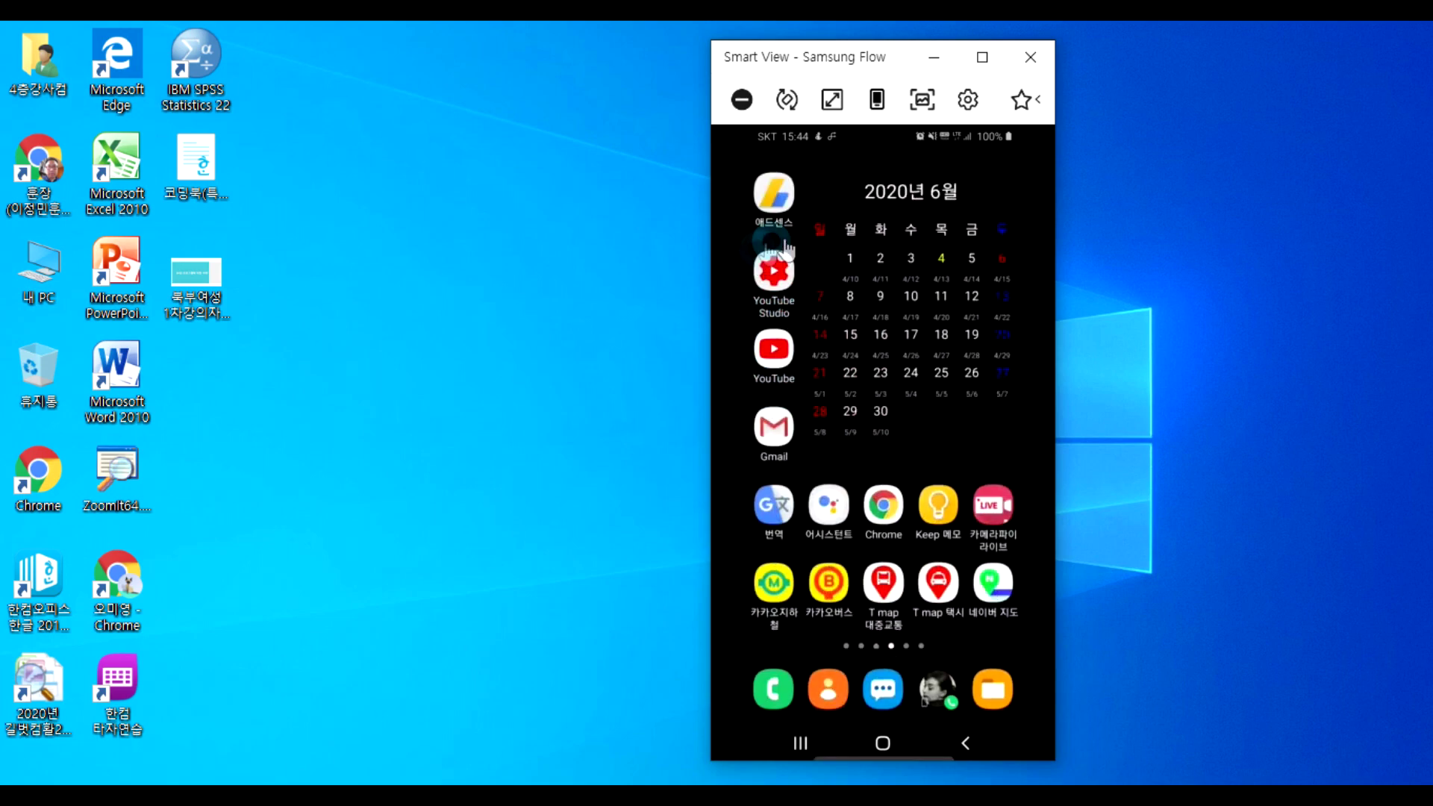
{"action": "left_click", "coordinate": [792, 373]}
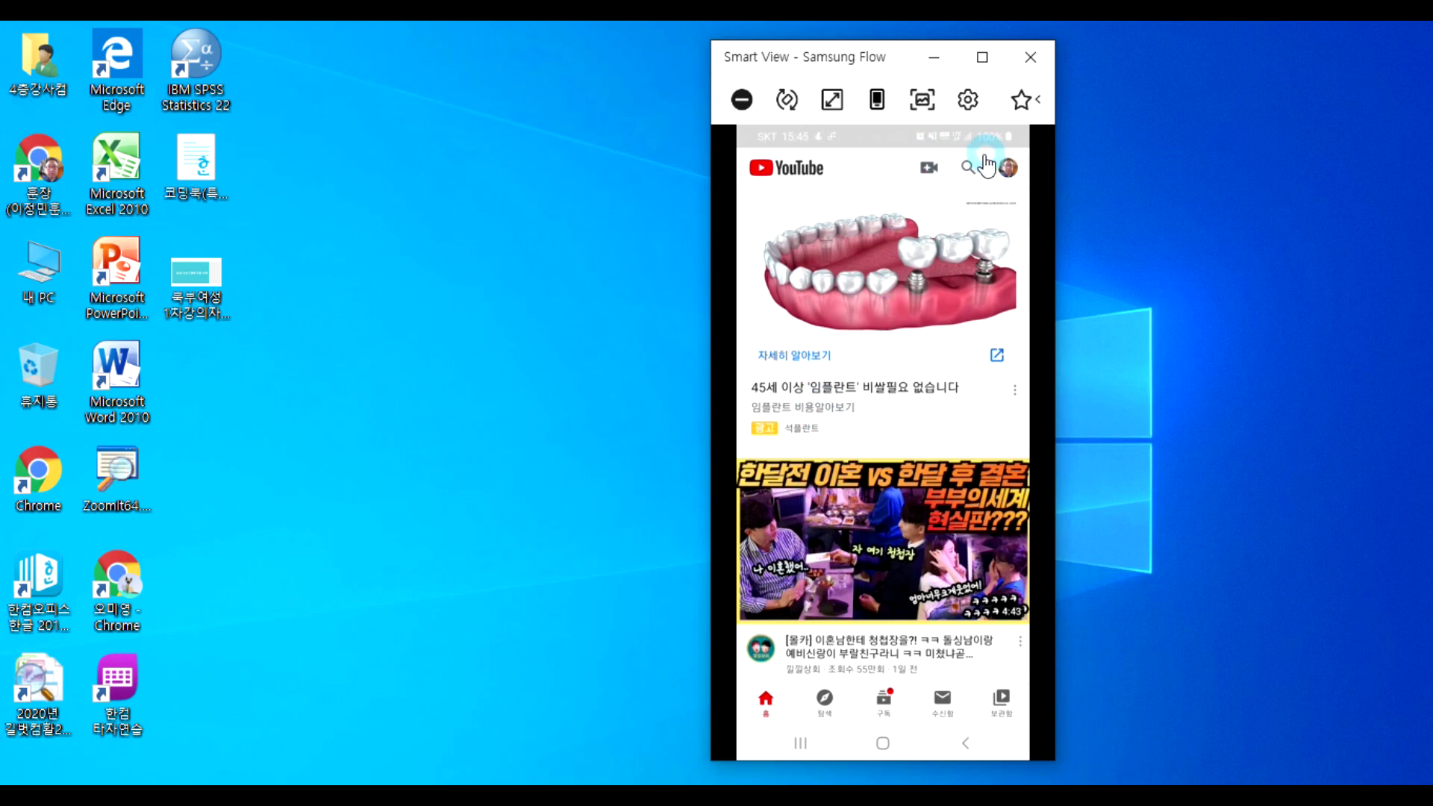
Start creating a new live stream (실시간) in the YouTube app.
{"action": "left_click", "coordinate": [933, 173]}
{"action": "left_click", "coordinate": [859, 661]}
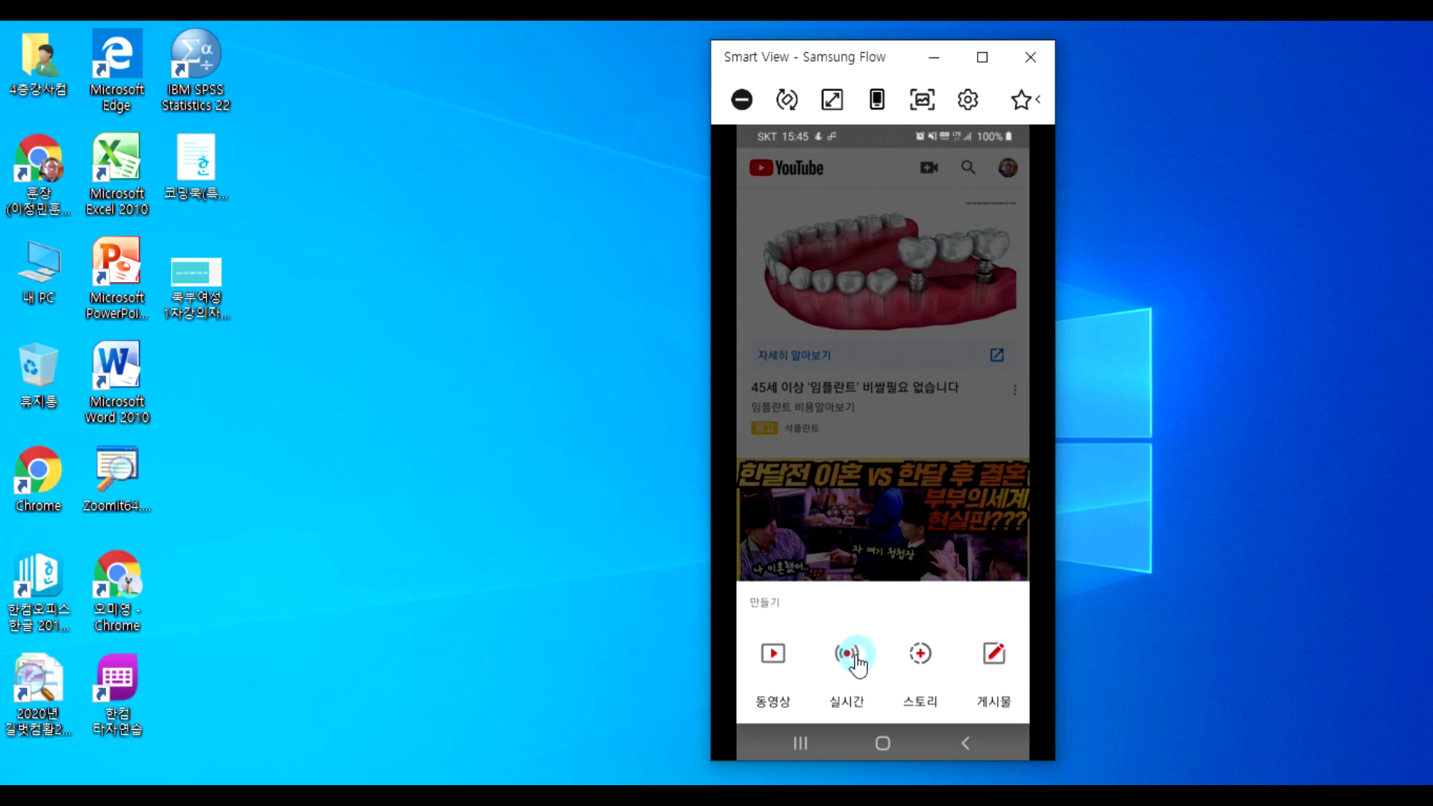
{"action": "left_click", "coordinate": [847, 660]}
Title the live stream "유튜브 실시간스트리밍(생방송) 연습".
{"action": "left_click", "coordinate": [992, 192]}
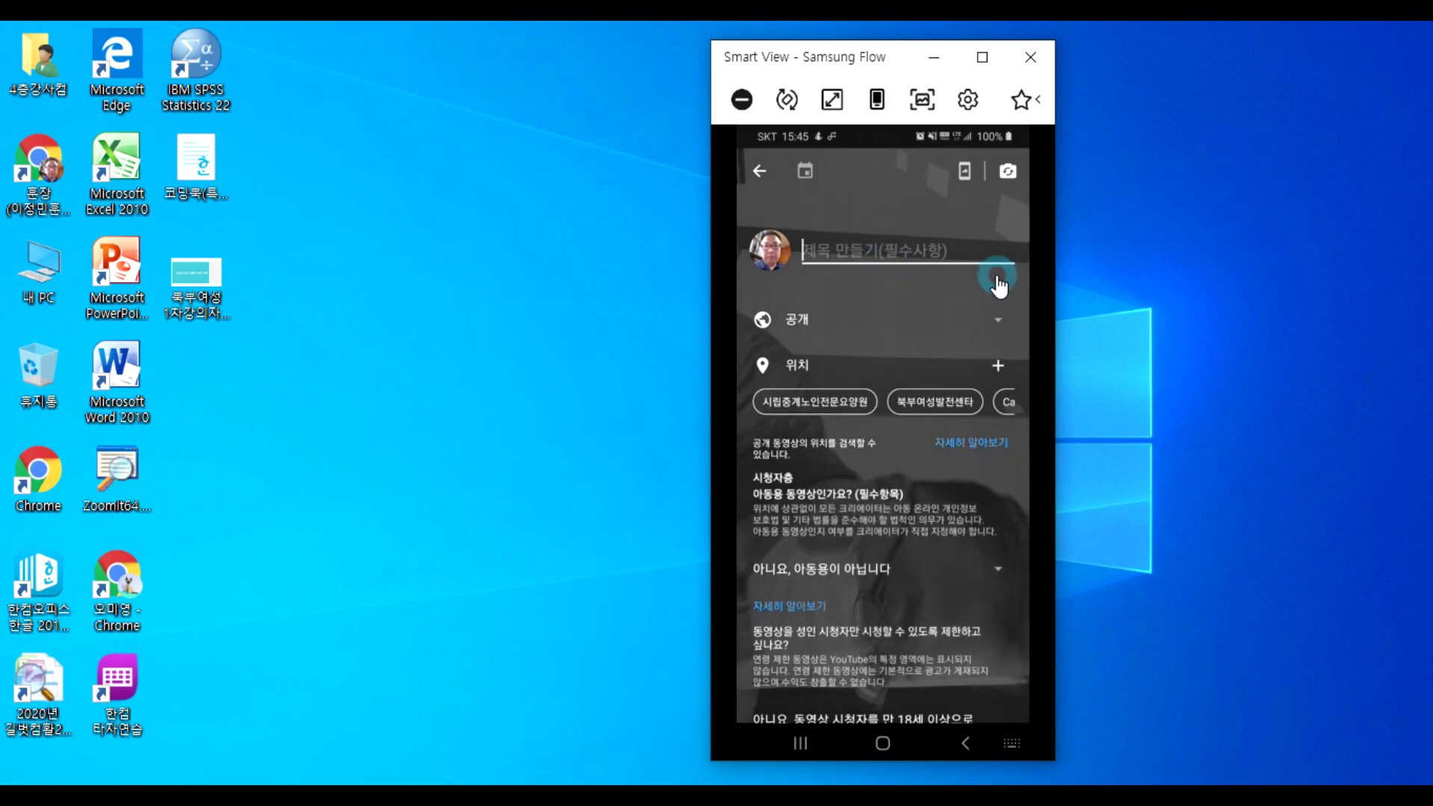
{"action": "type", "text": "윤"}
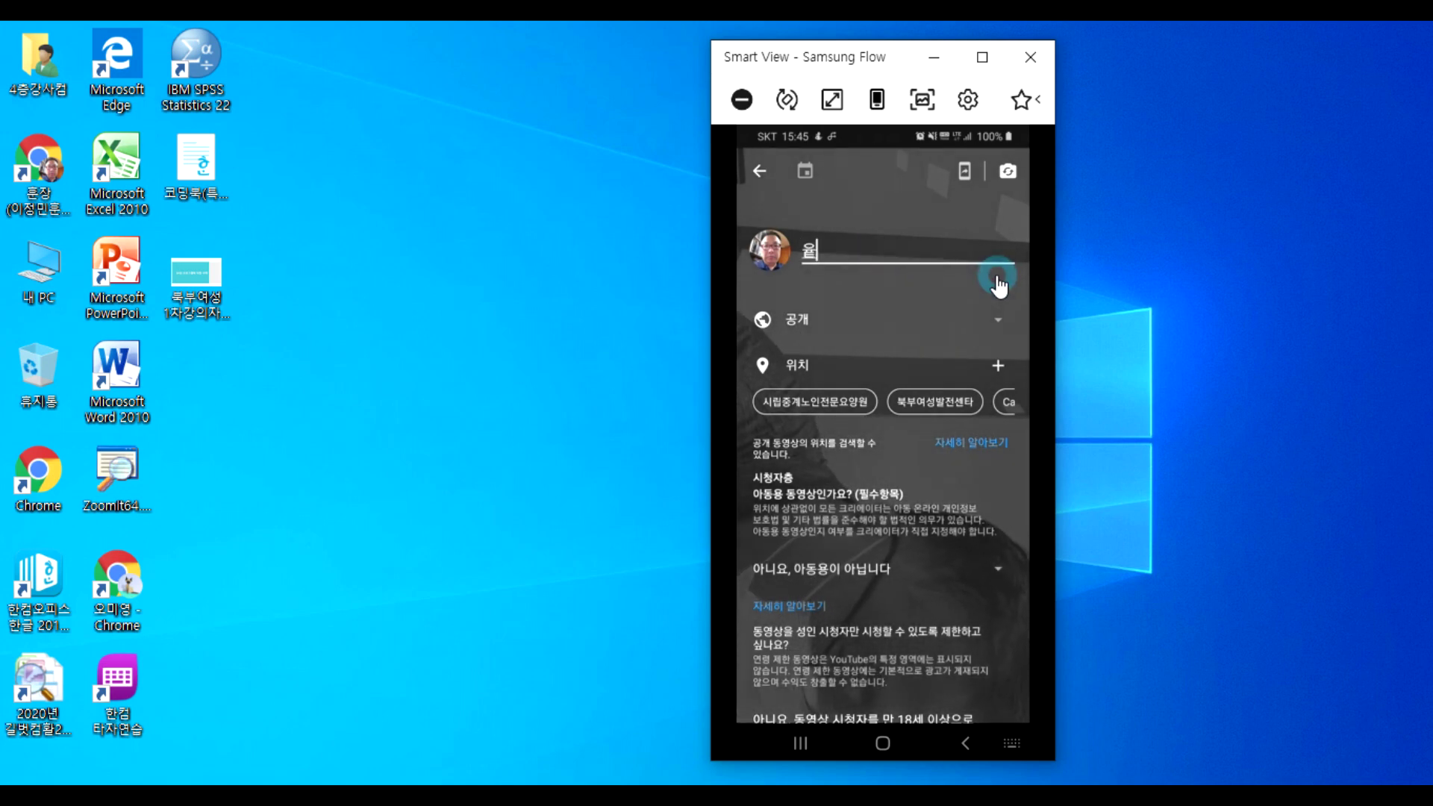
{"action": "type", "text": "튜브"}
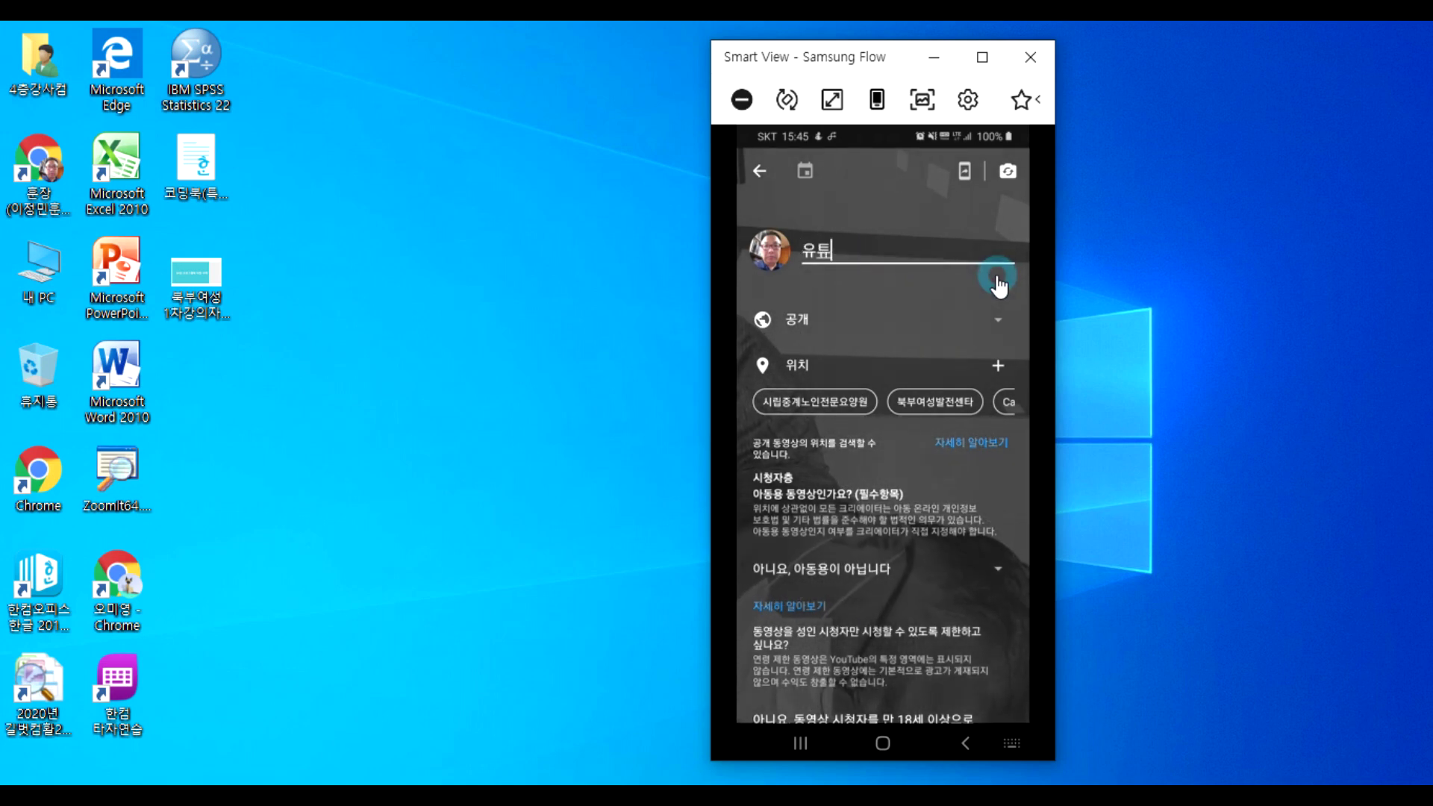
{"action": "type", "text": " 실시"}
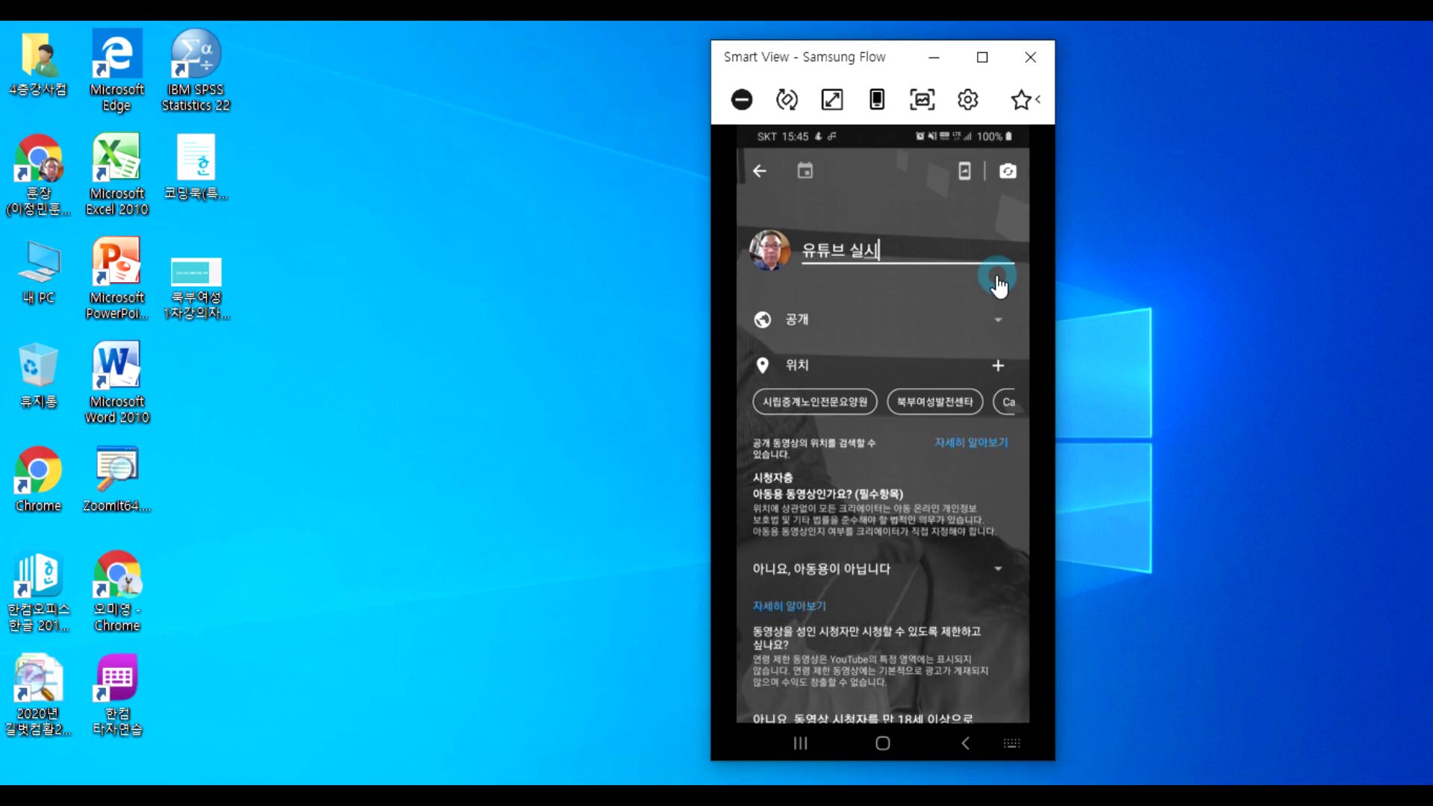
{"action": "type", "text": "개스트리밍"}
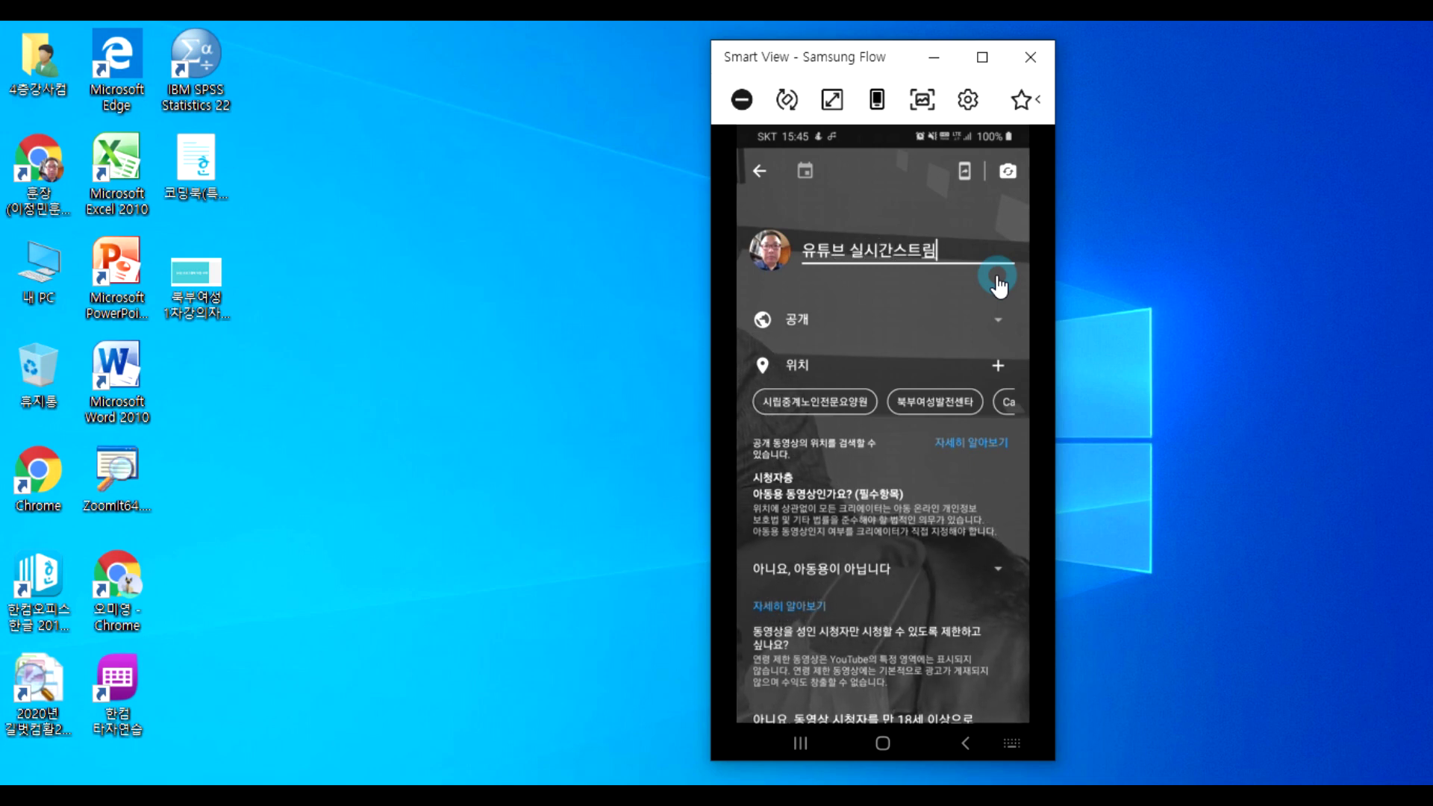
{"action": "type", "text": "(생방소"}
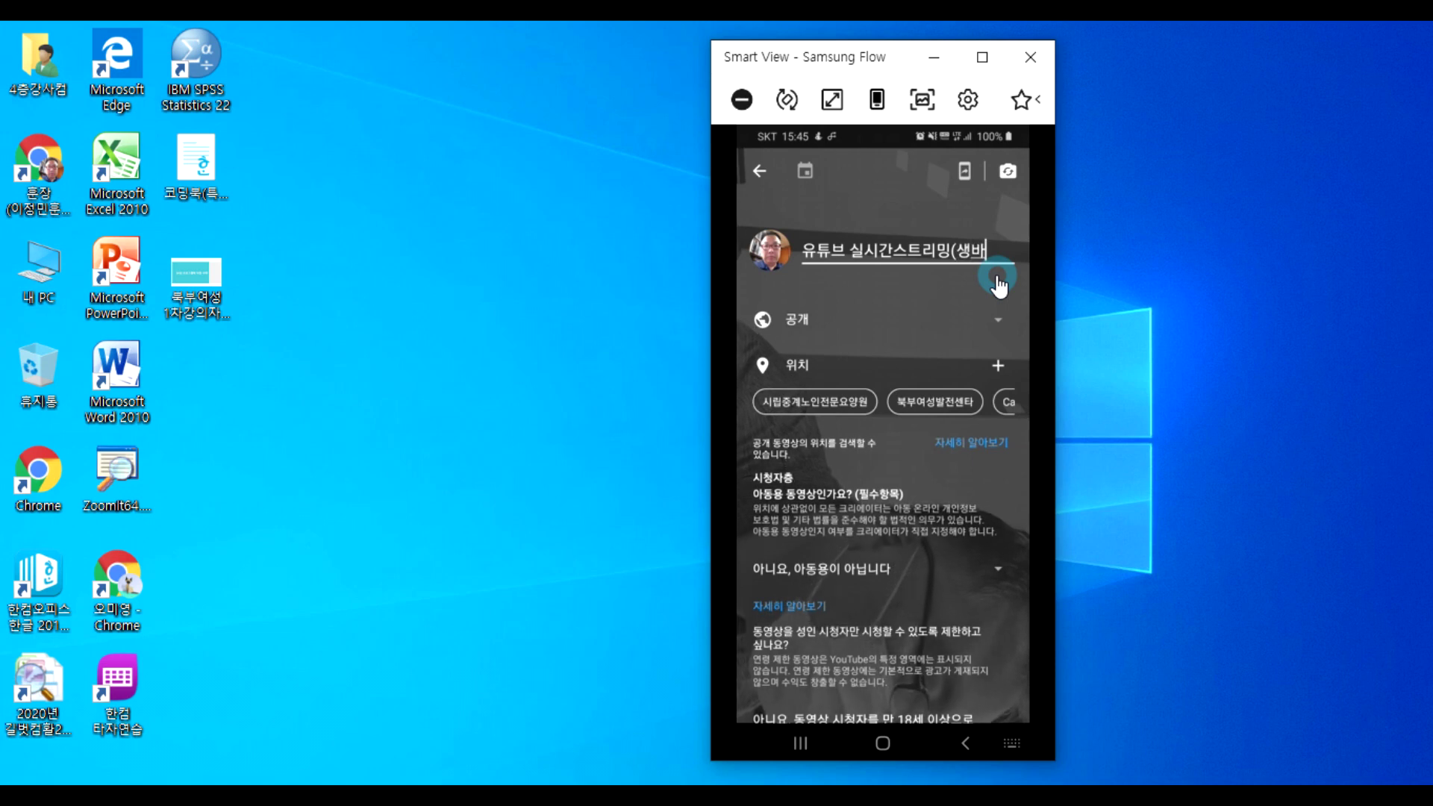
{"action": "type", "text": ") 연습"}
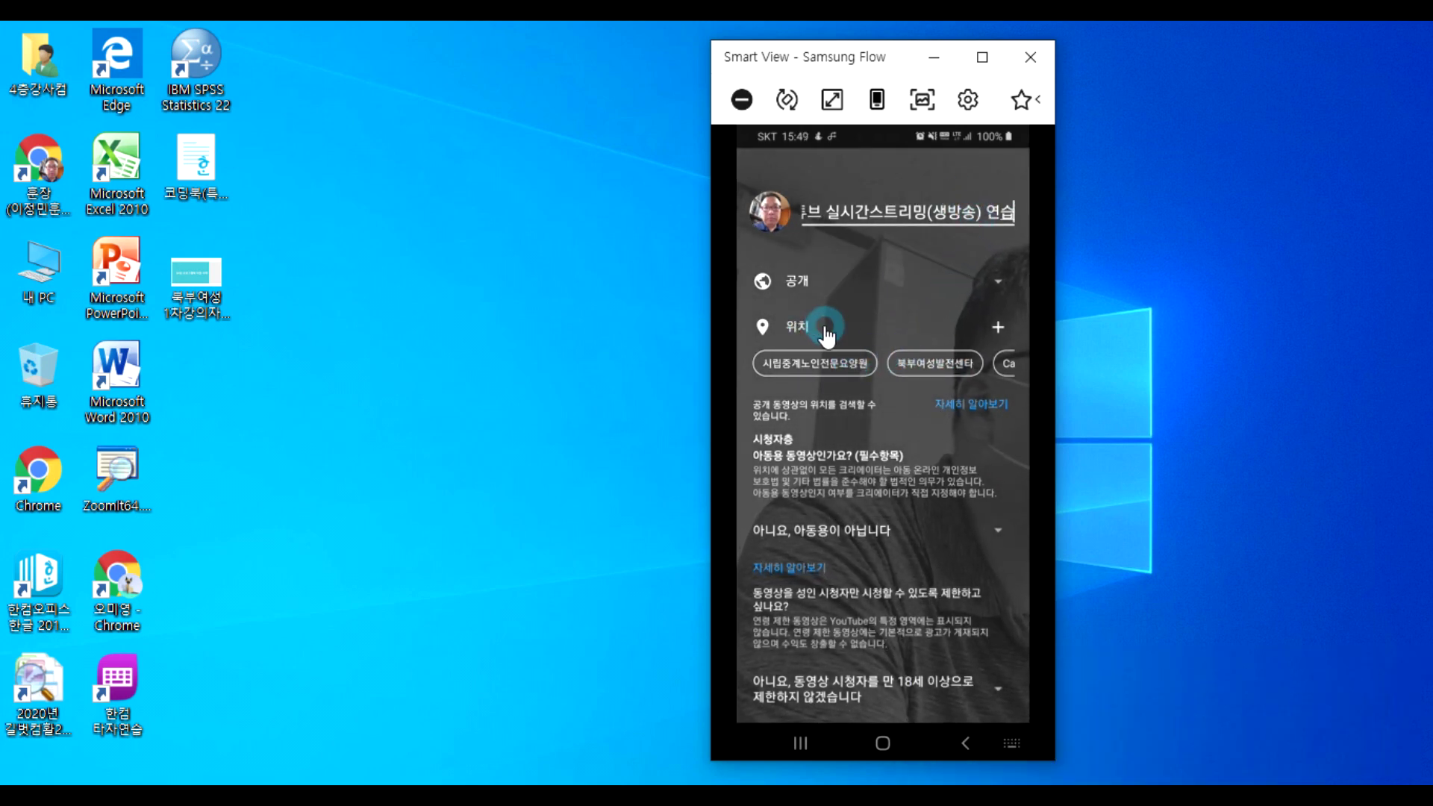
Set the stream's location to 북부여성발전센타 and its audience to "아니요, 아동용이 아닙니다".
{"action": "left_click", "coordinate": [933, 365]}
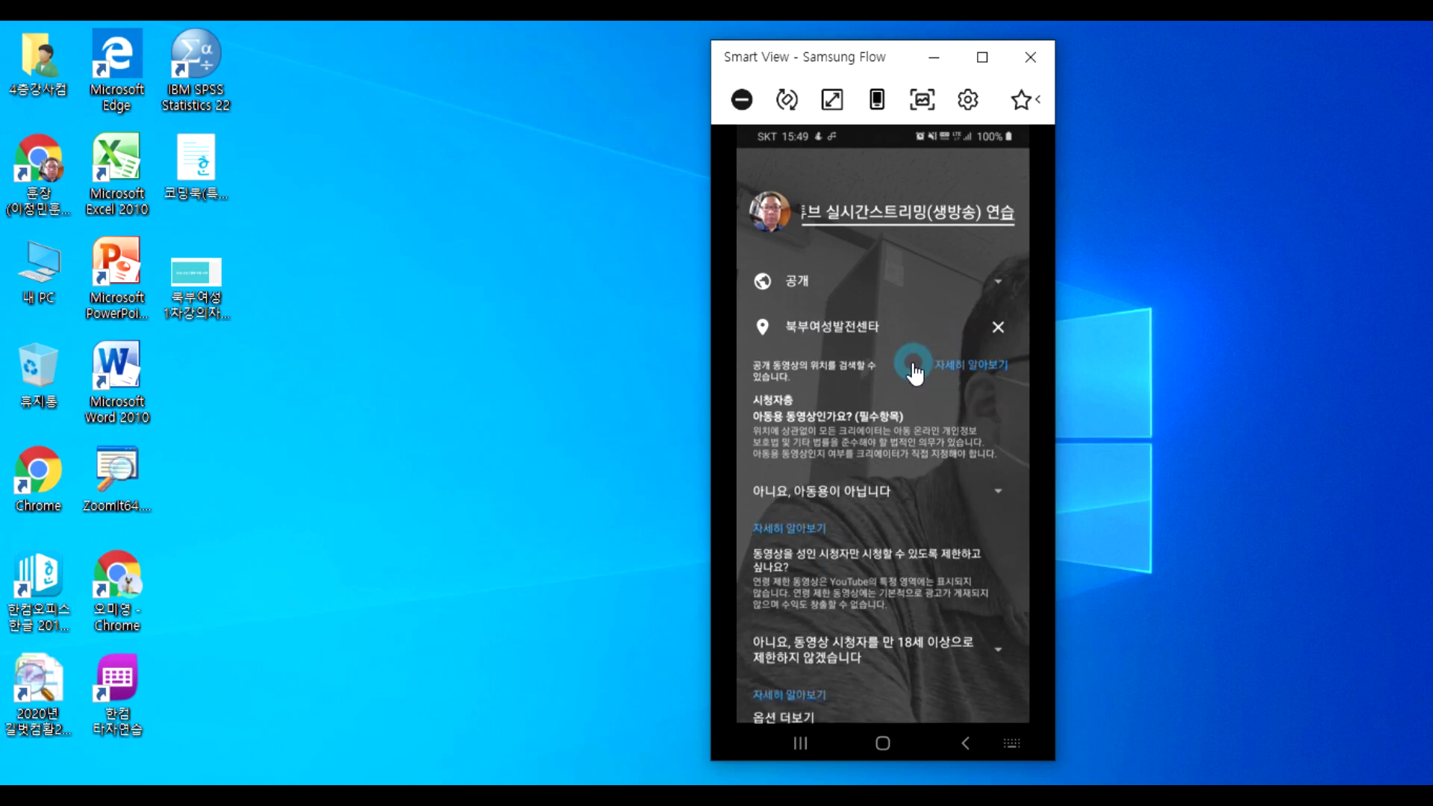
{"action": "left_click", "coordinate": [998, 491]}
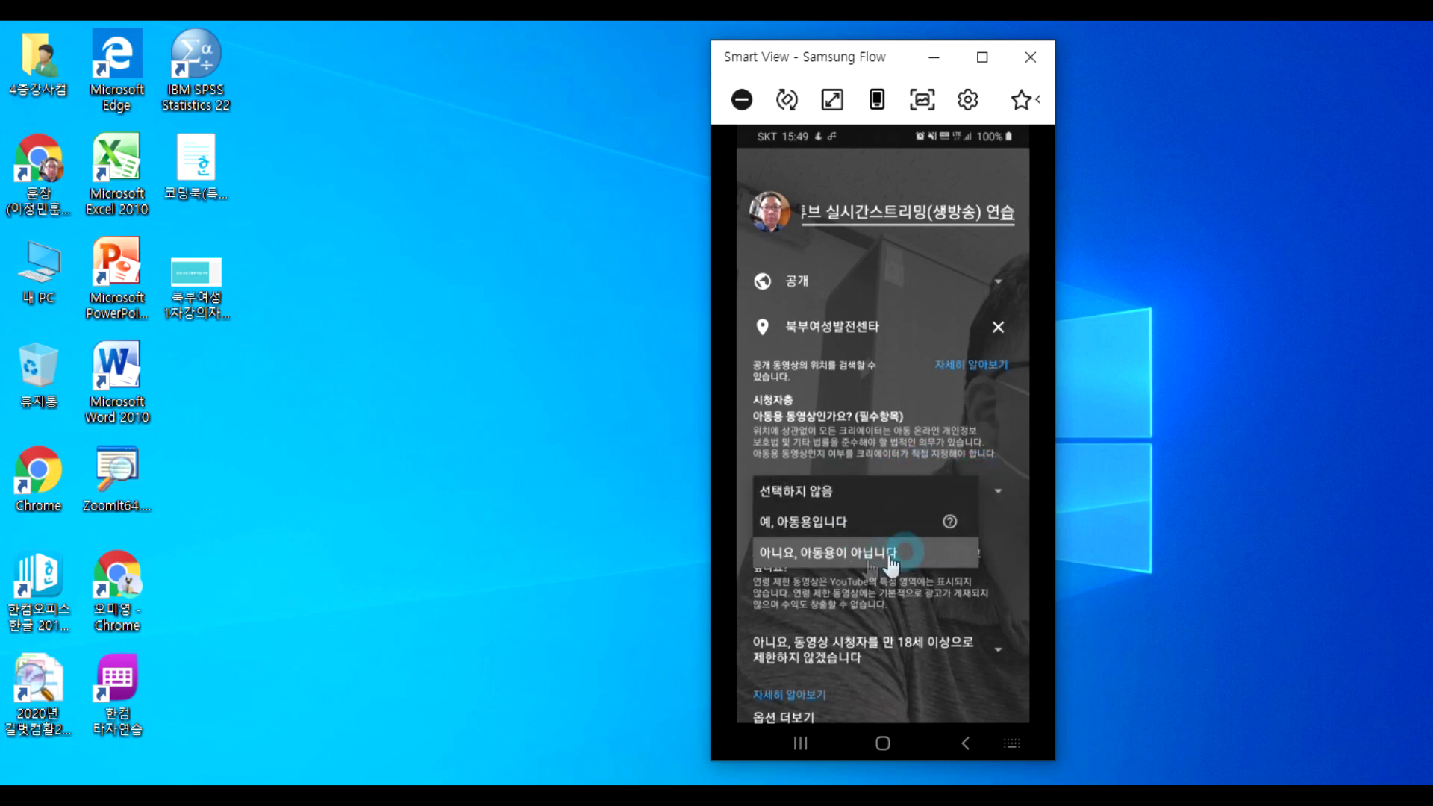
{"action": "left_click", "coordinate": [1027, 556]}
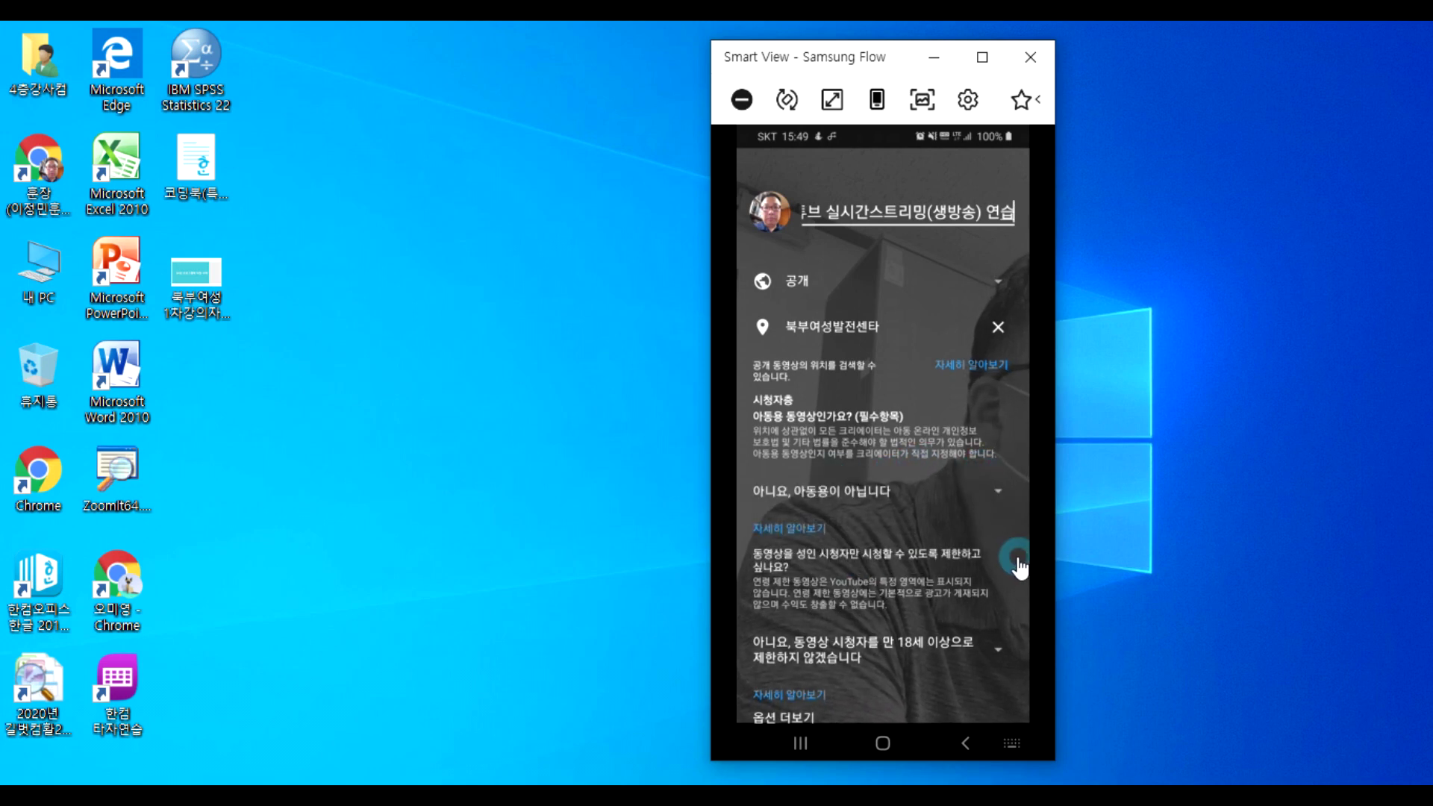
Choose not to restrict the stream to viewers over 18 and continue to the thumbnail preview.
{"action": "scroll", "coordinate": [1012, 556], "scroll_direction": "down", "scroll_amount": 1}
{"action": "left_click", "coordinate": [998, 597]}
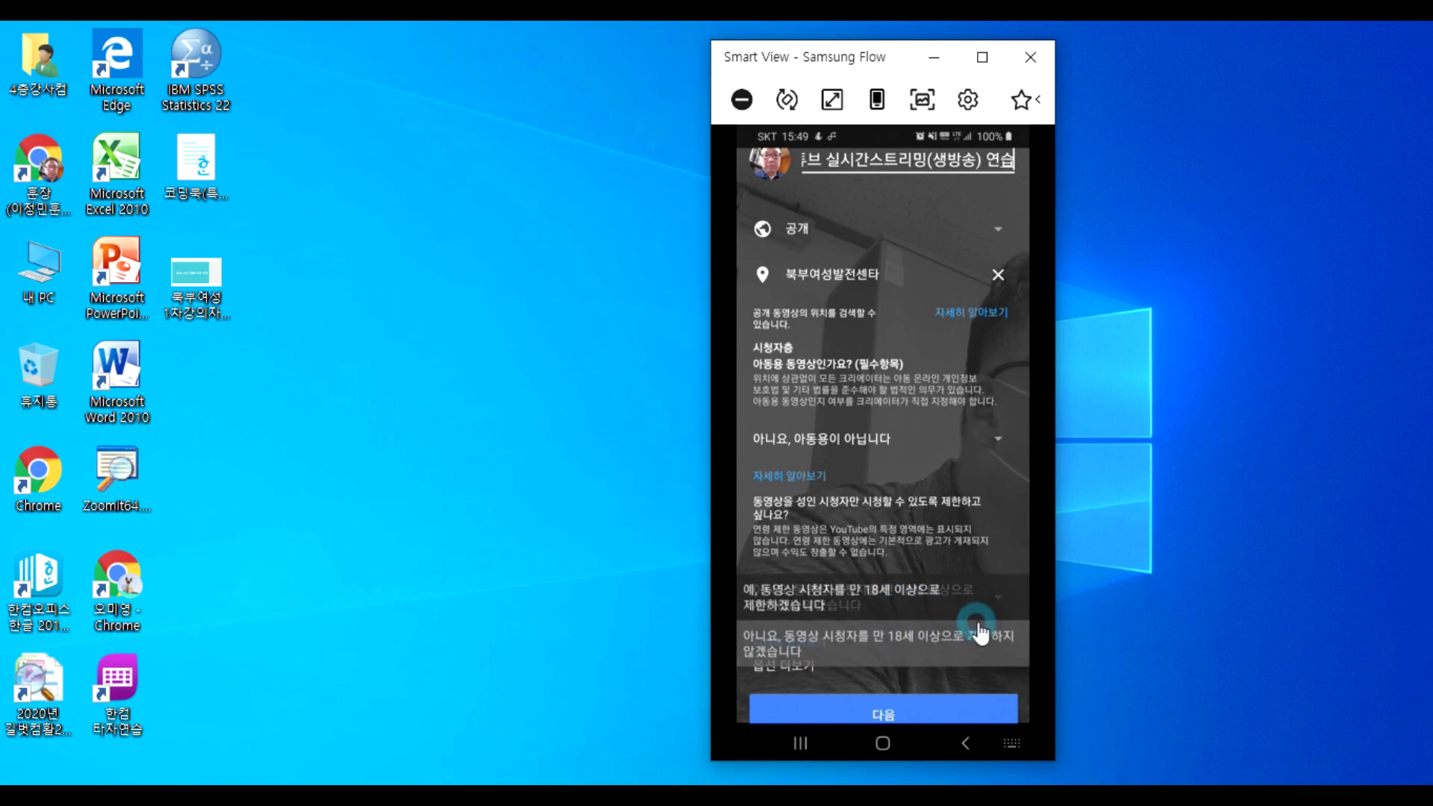
{"action": "left_click", "coordinate": [985, 633]}
{"action": "scroll", "coordinate": [986, 630], "scroll_direction": "down", "scroll_amount": 1}
{"action": "left_click", "coordinate": [911, 698]}
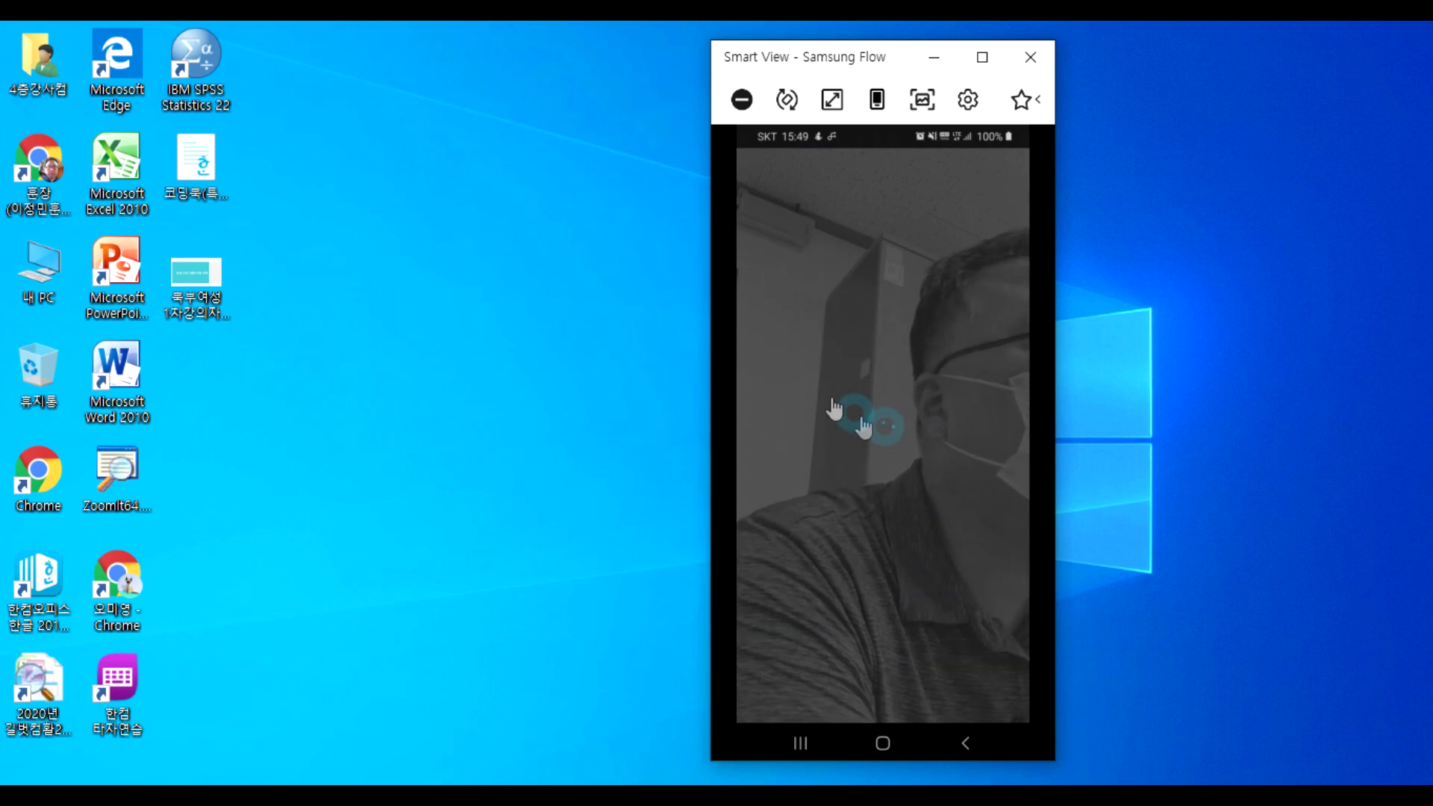
{"action": "left_click", "coordinate": [911, 165]}
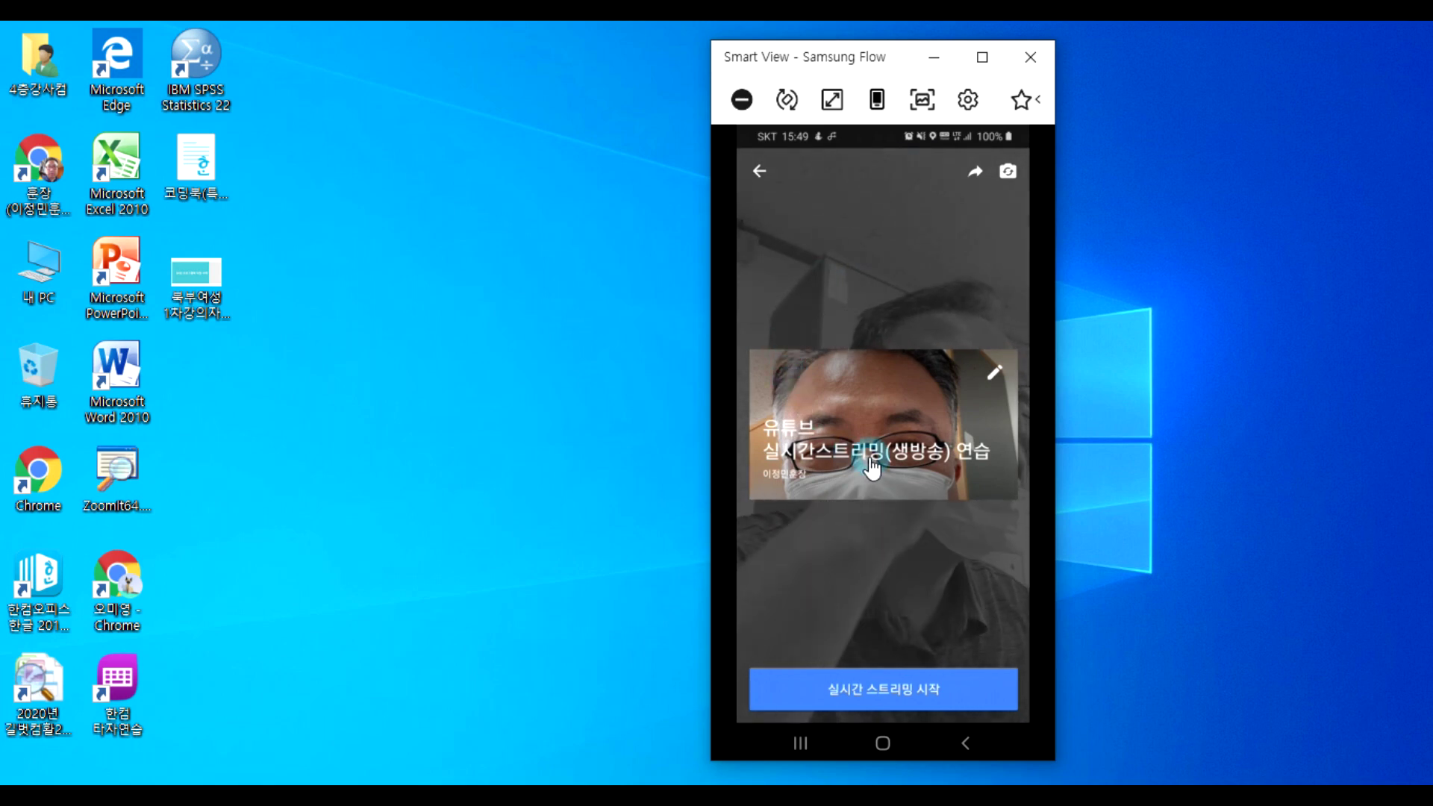
Replace the stream's thumbnail by uploading a portrait photo on a white background from the phone's gallery.
{"action": "left_click", "coordinate": [994, 371]}
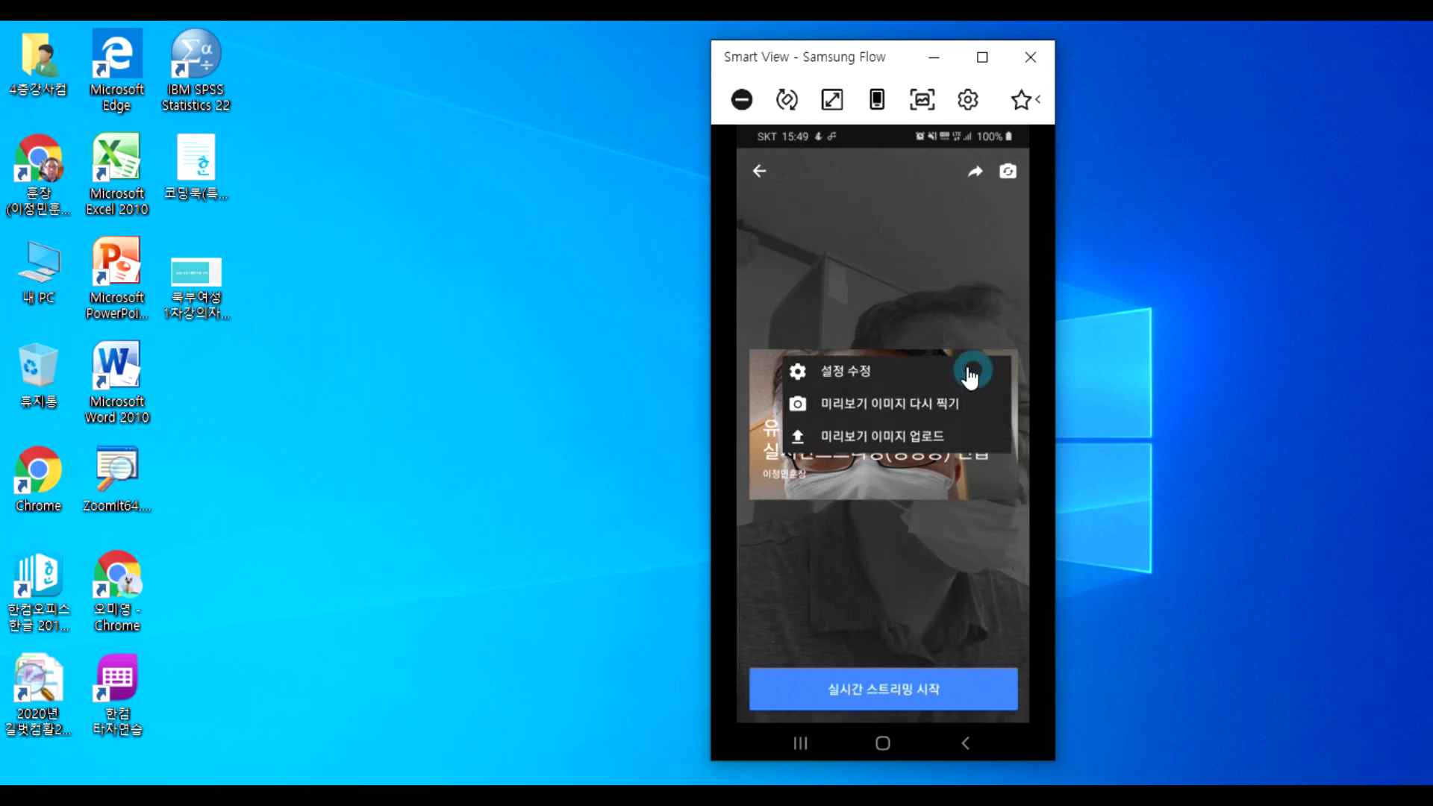
{"action": "left_click", "coordinate": [866, 440]}
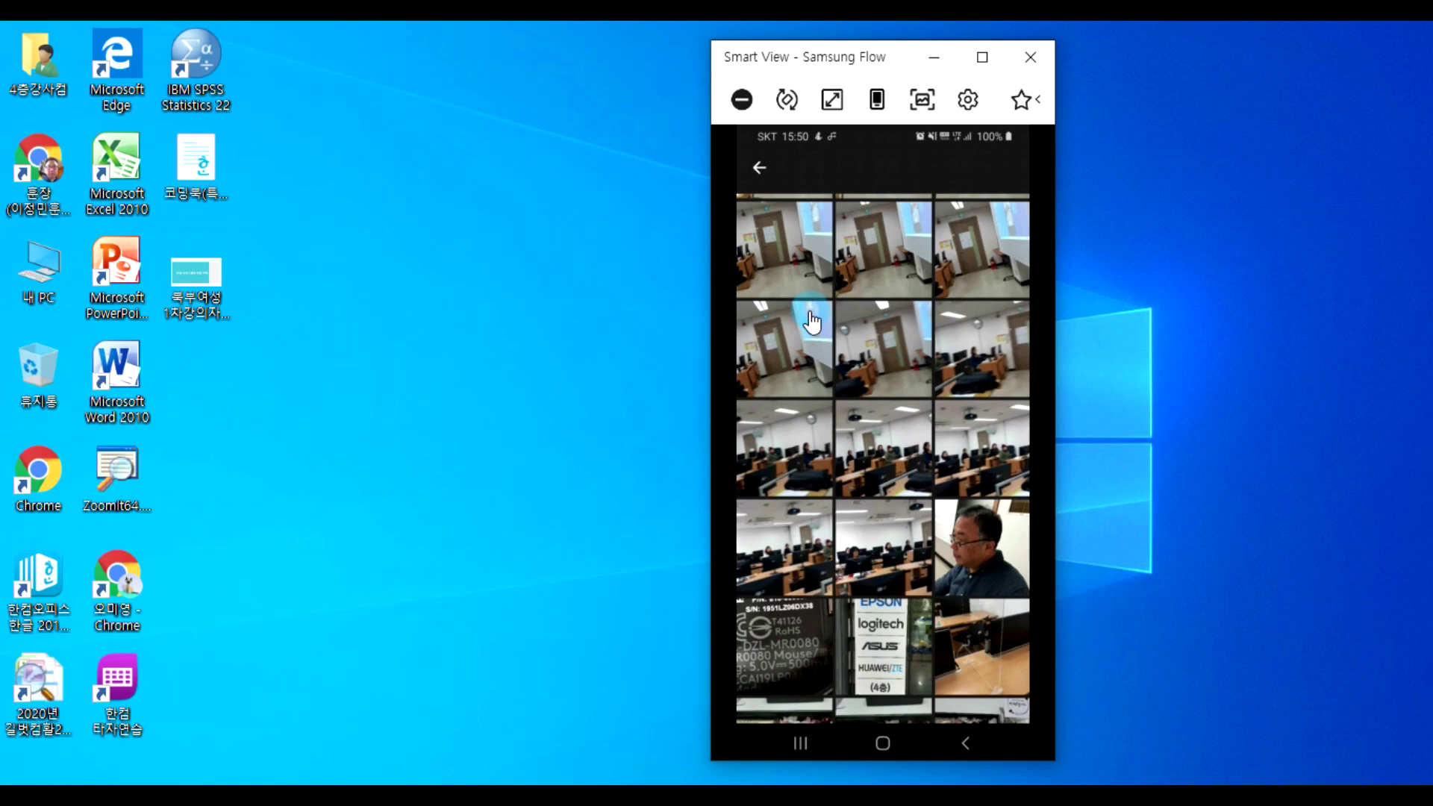
{"action": "scroll", "coordinate": [808, 326], "scroll_direction": "down", "scroll_amount": 15}
{"action": "scroll", "coordinate": [808, 326], "scroll_direction": "down", "scroll_amount": 15}
{"action": "scroll", "coordinate": [809, 326], "scroll_direction": "down", "scroll_amount": 5}
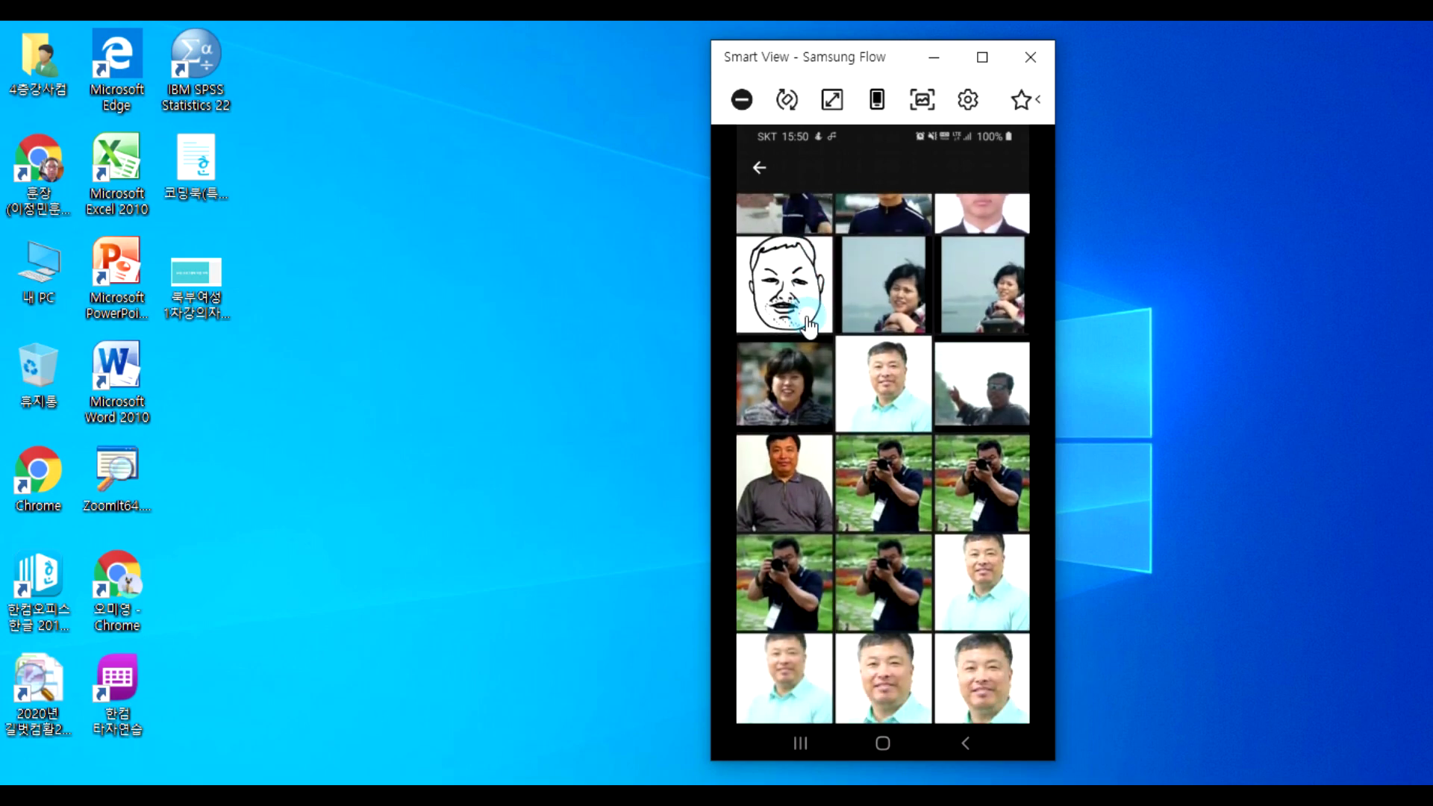
{"action": "left_click", "coordinate": [803, 332]}
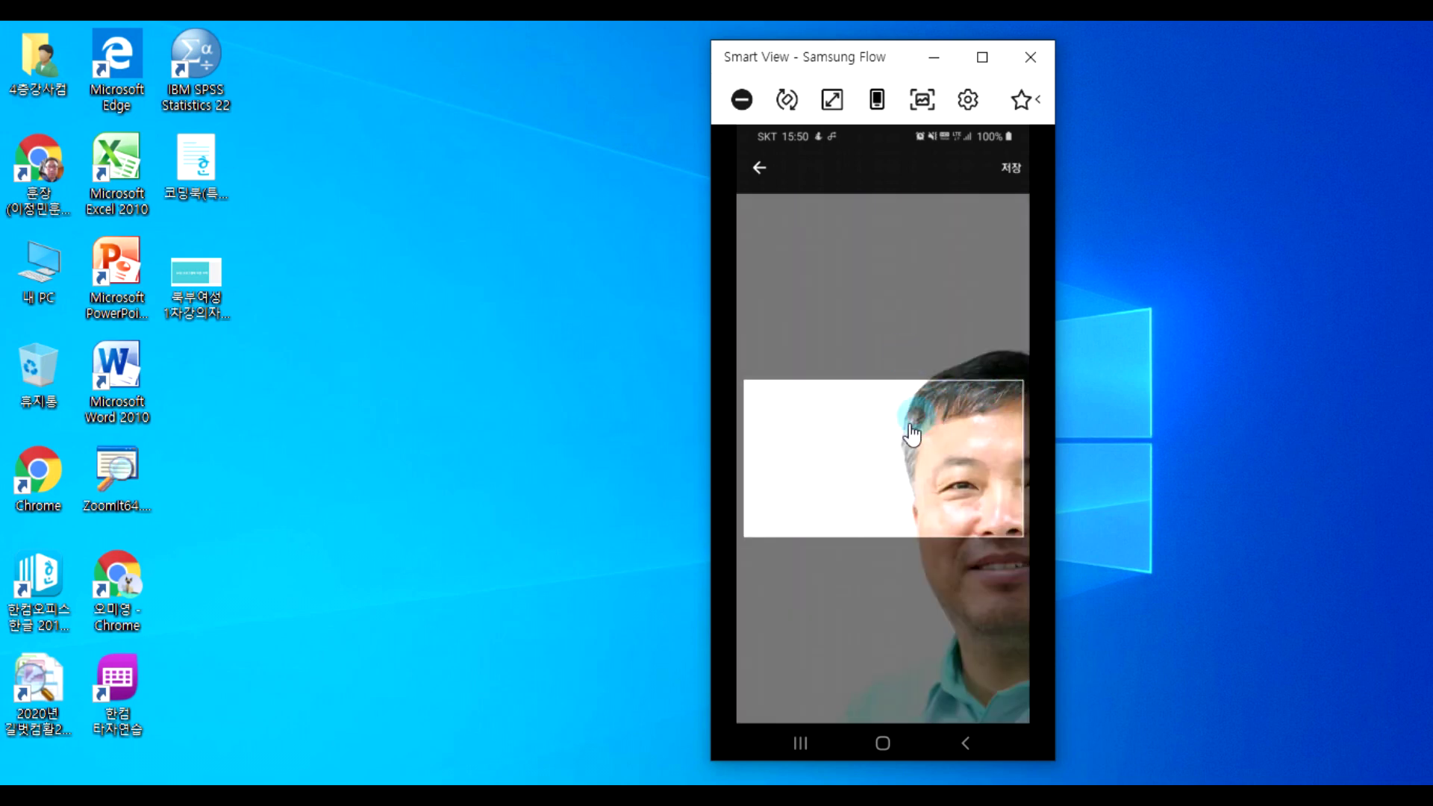
Reposition the portrait so the face is centred in the crop frame and save the thumbnail.
{"action": "left_click_drag", "start_coordinate": [933, 502], "coordinate": [783, 420]}
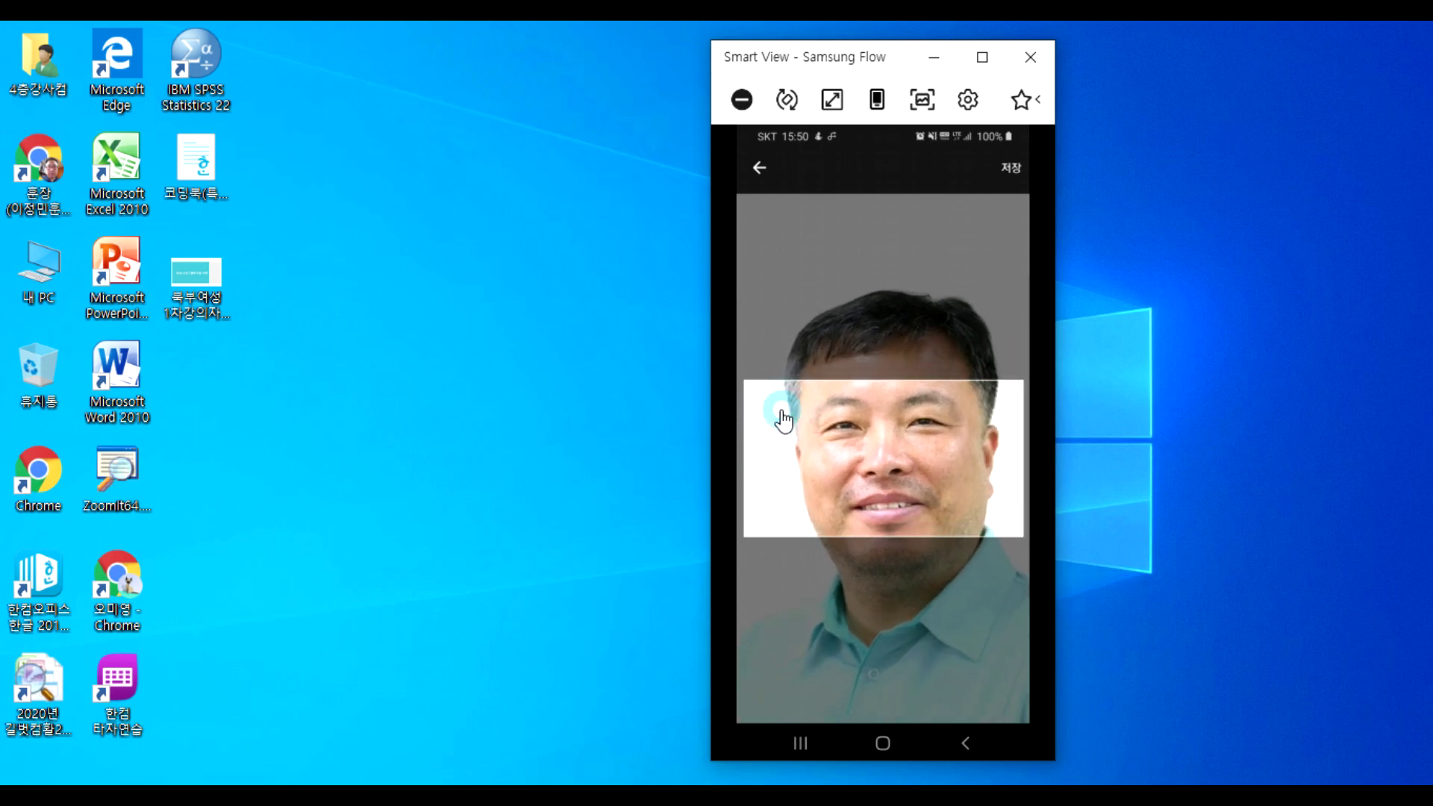
{"action": "left_click", "coordinate": [780, 426]}
{"action": "left_click", "coordinate": [1012, 169]}
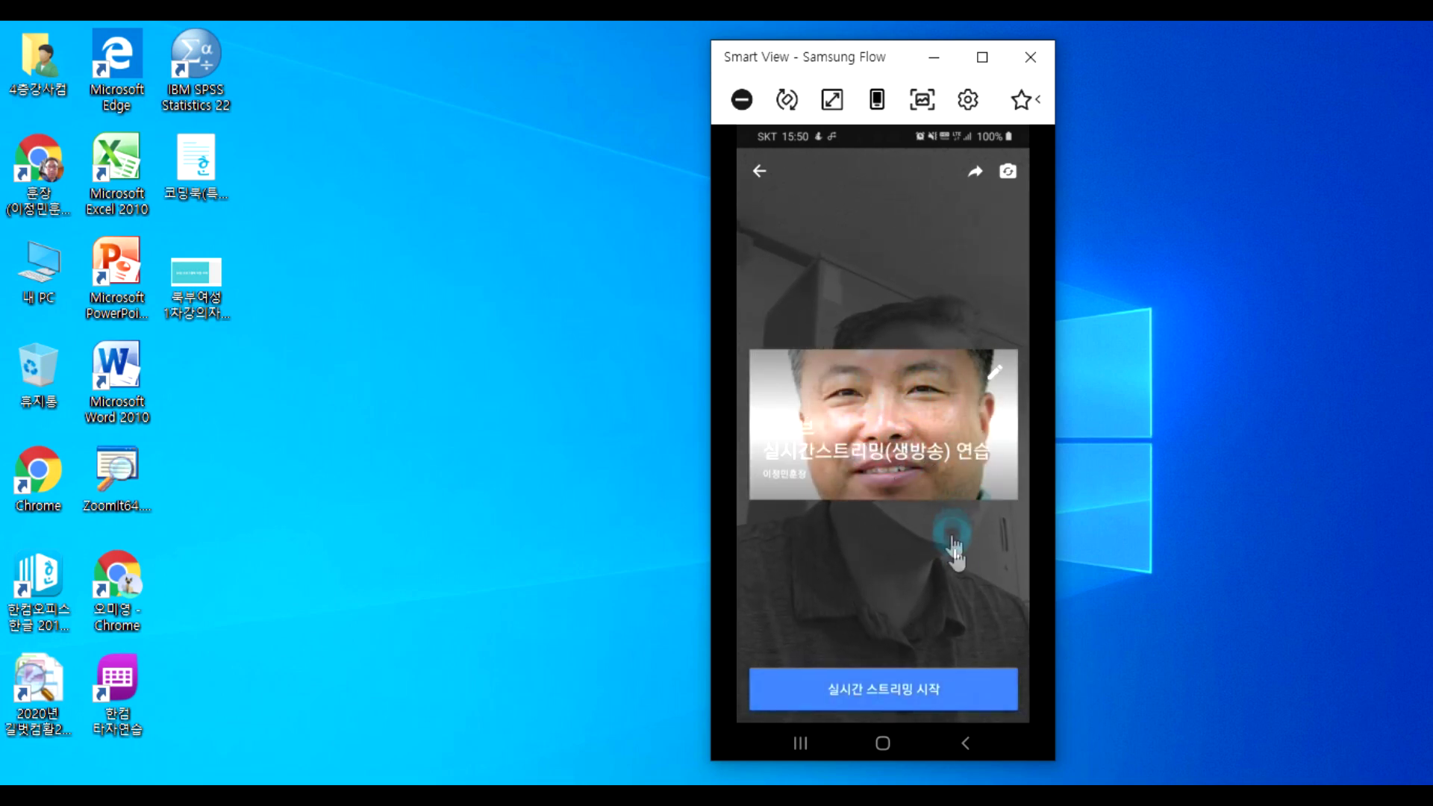
Start the live stream and rotate the Smart View window to landscape, moving it to the middle of the desktop.
{"action": "left_click", "coordinate": [888, 704]}
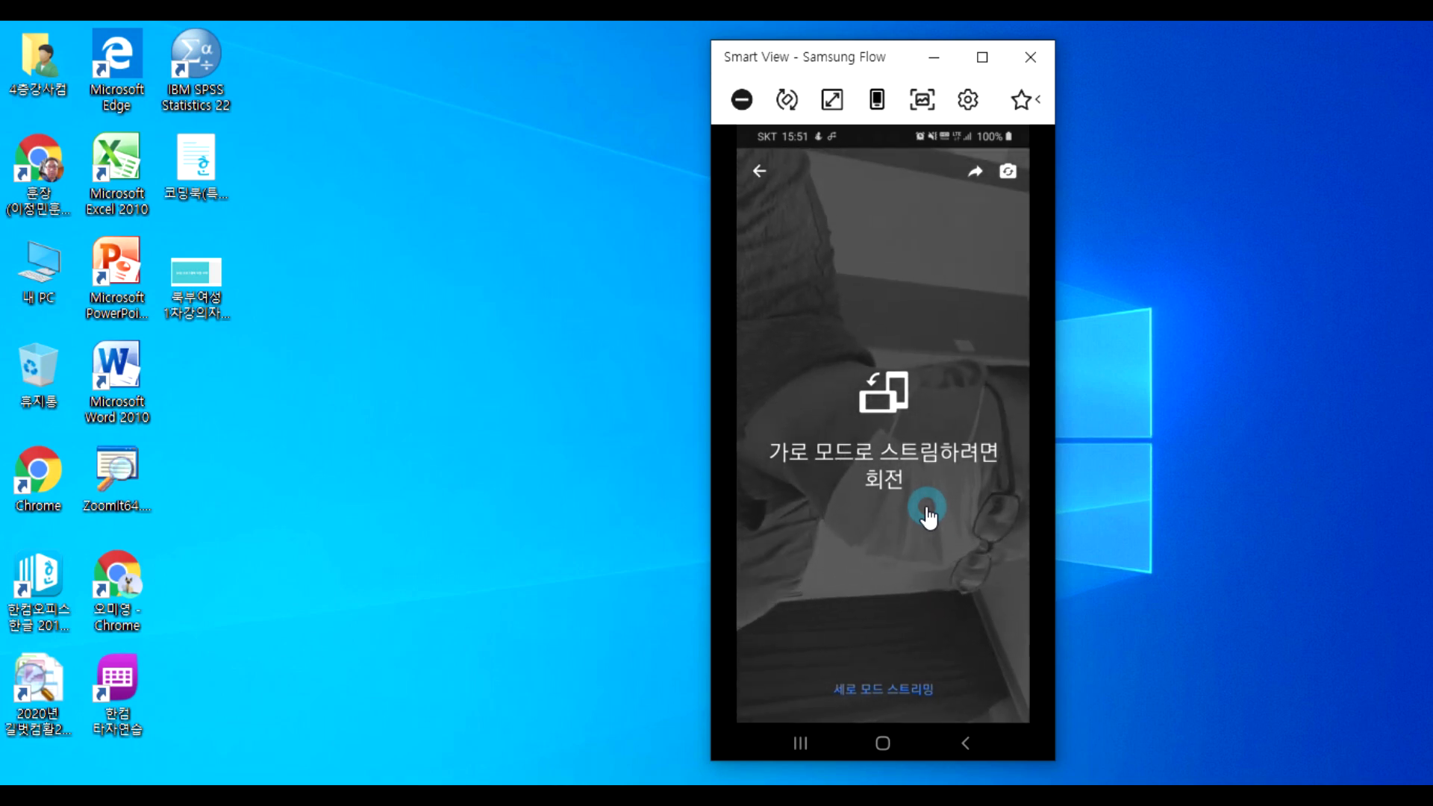
{"action": "left_click", "coordinate": [787, 99]}
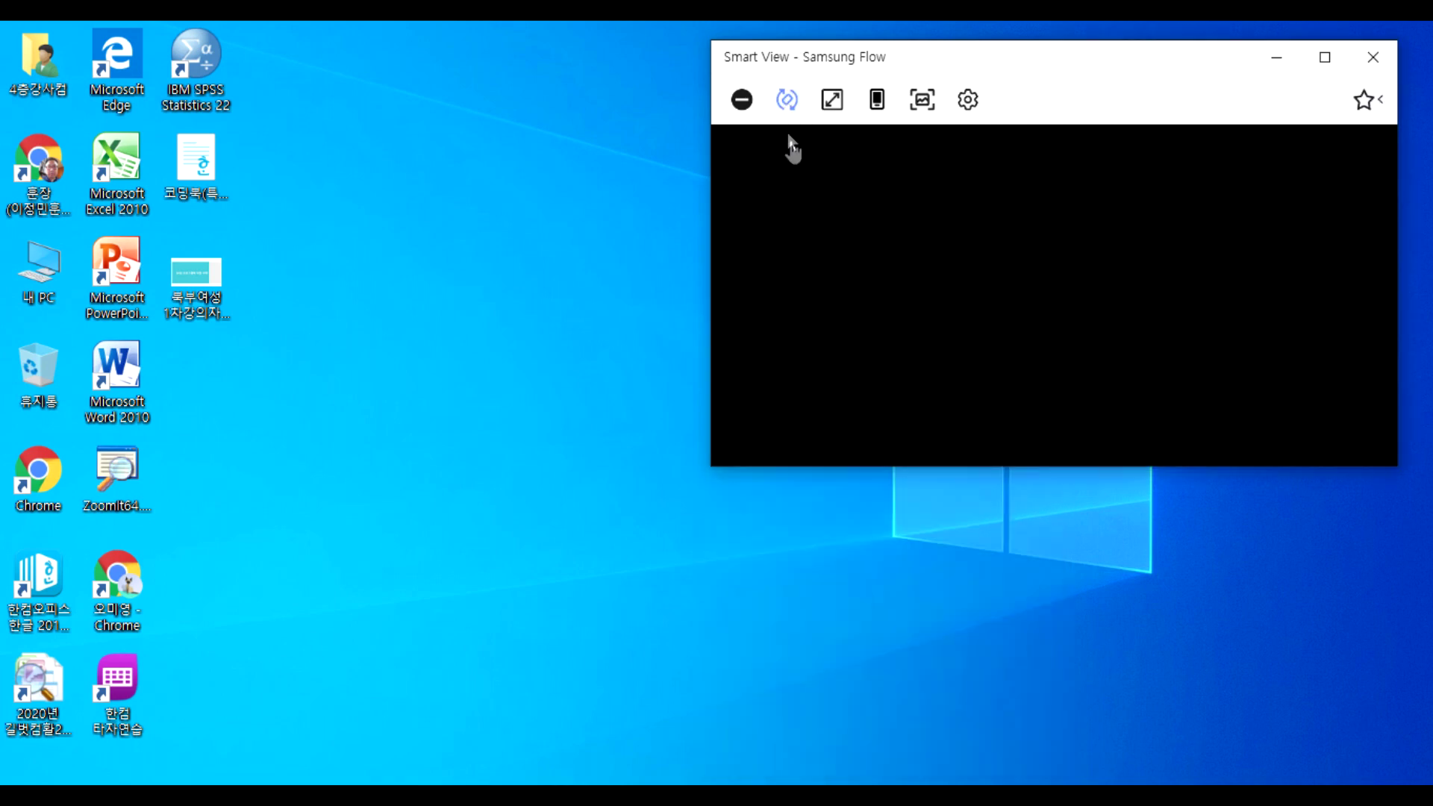
{"action": "left_click_drag", "start_coordinate": [943, 64], "coordinate": [607, 64]}
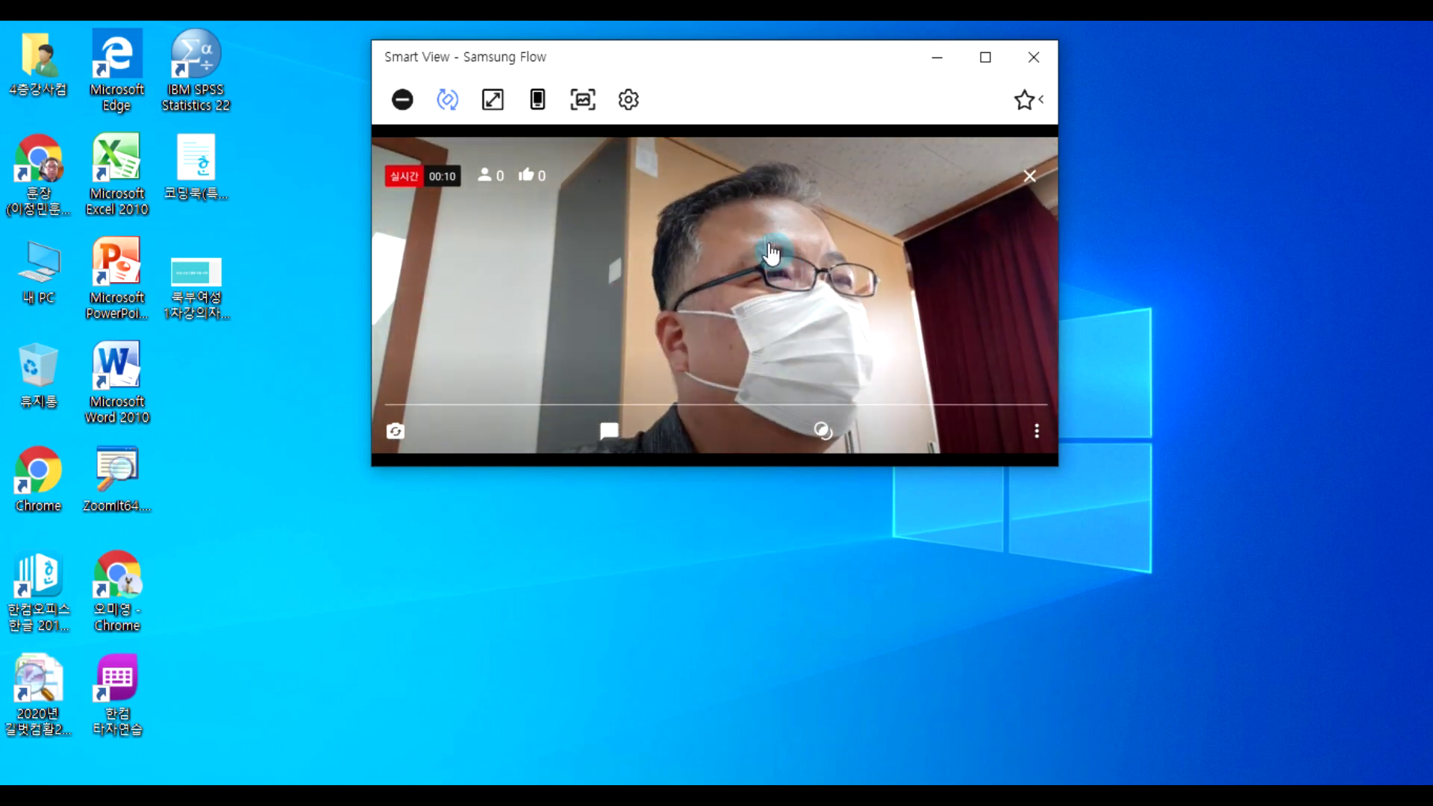
Examine the live indicator, elapsed time and viewer count on the running stream.
{"action": "left_click", "coordinate": [766, 243]}
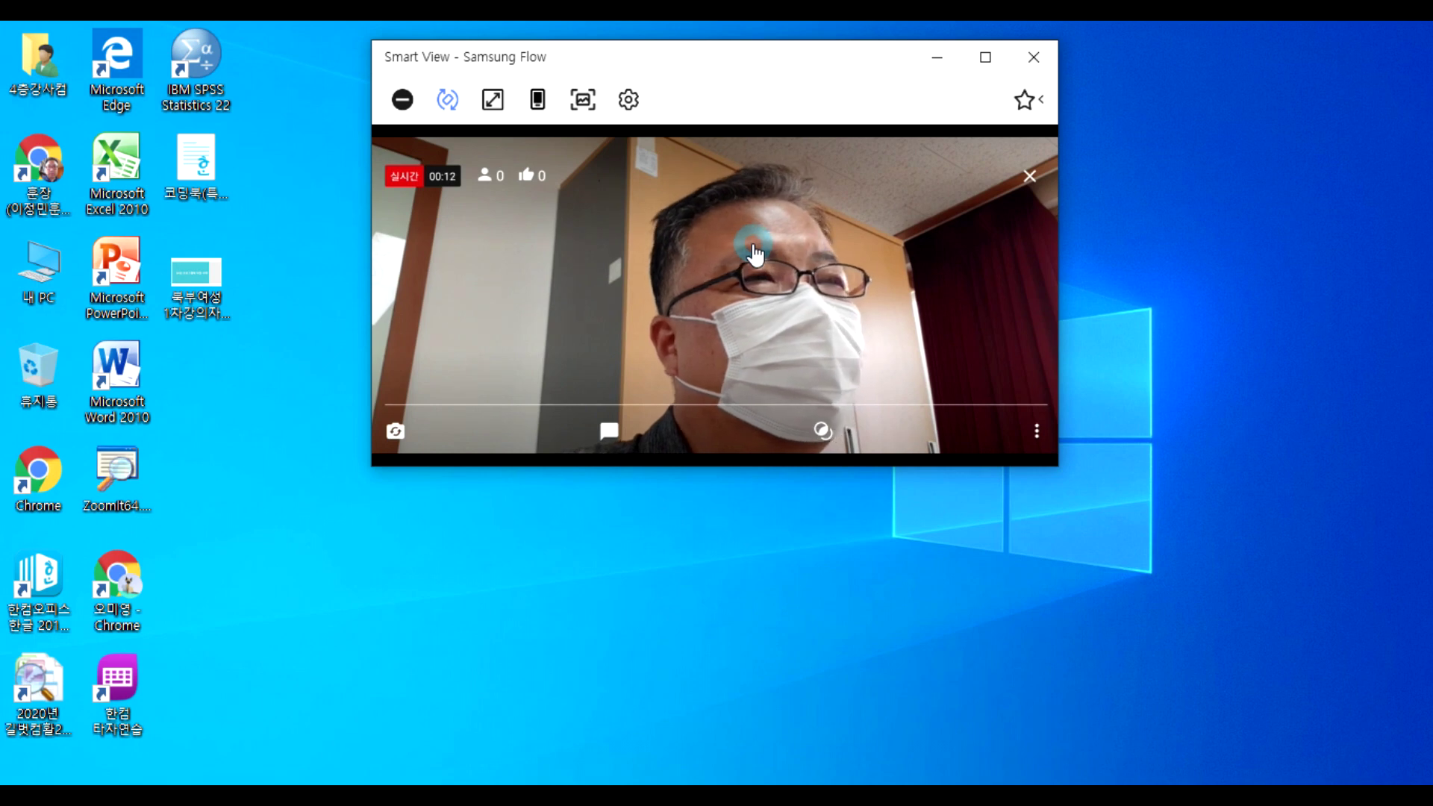
{"action": "left_click", "coordinate": [427, 183]}
{"action": "left_click", "coordinate": [450, 183]}
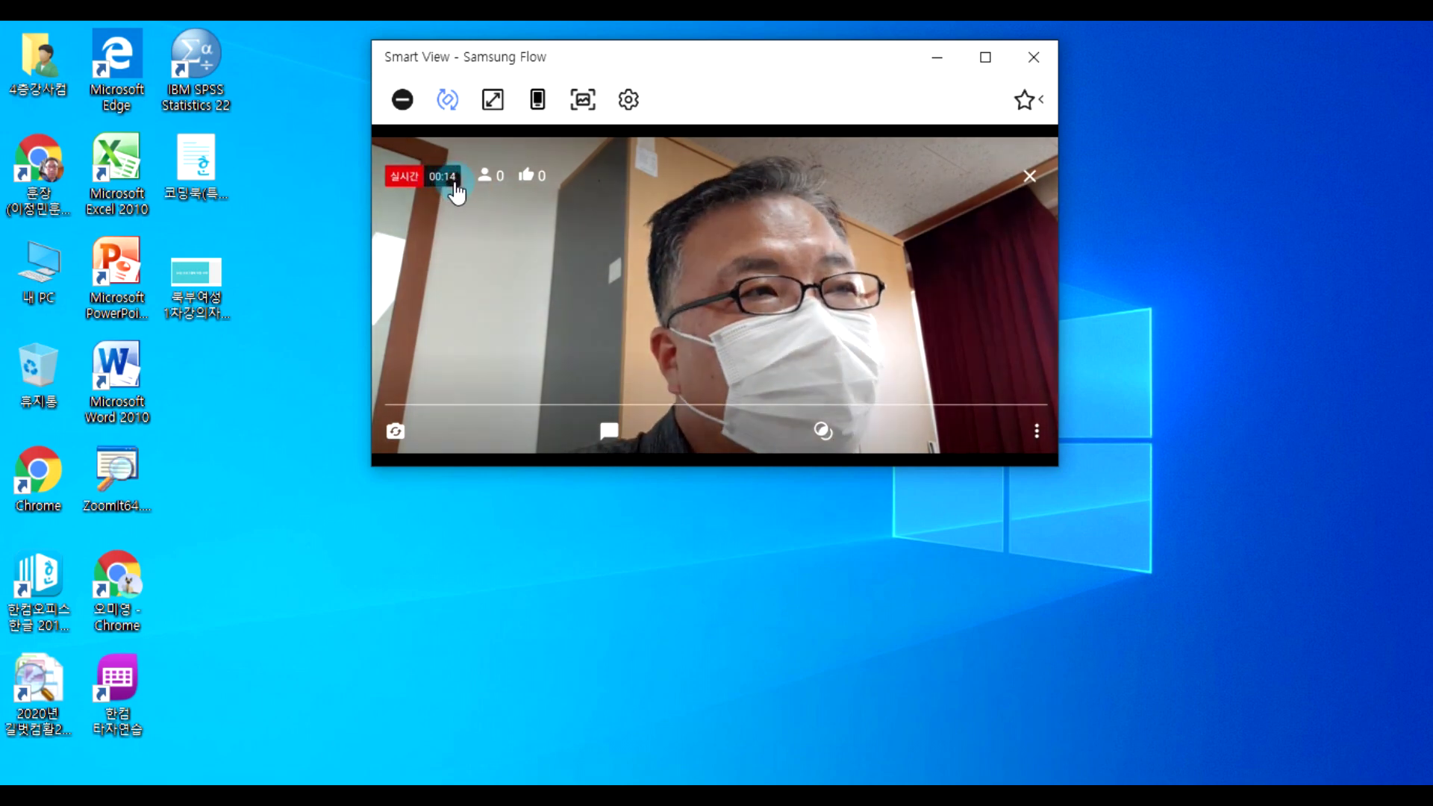
{"action": "left_click", "coordinate": [487, 196]}
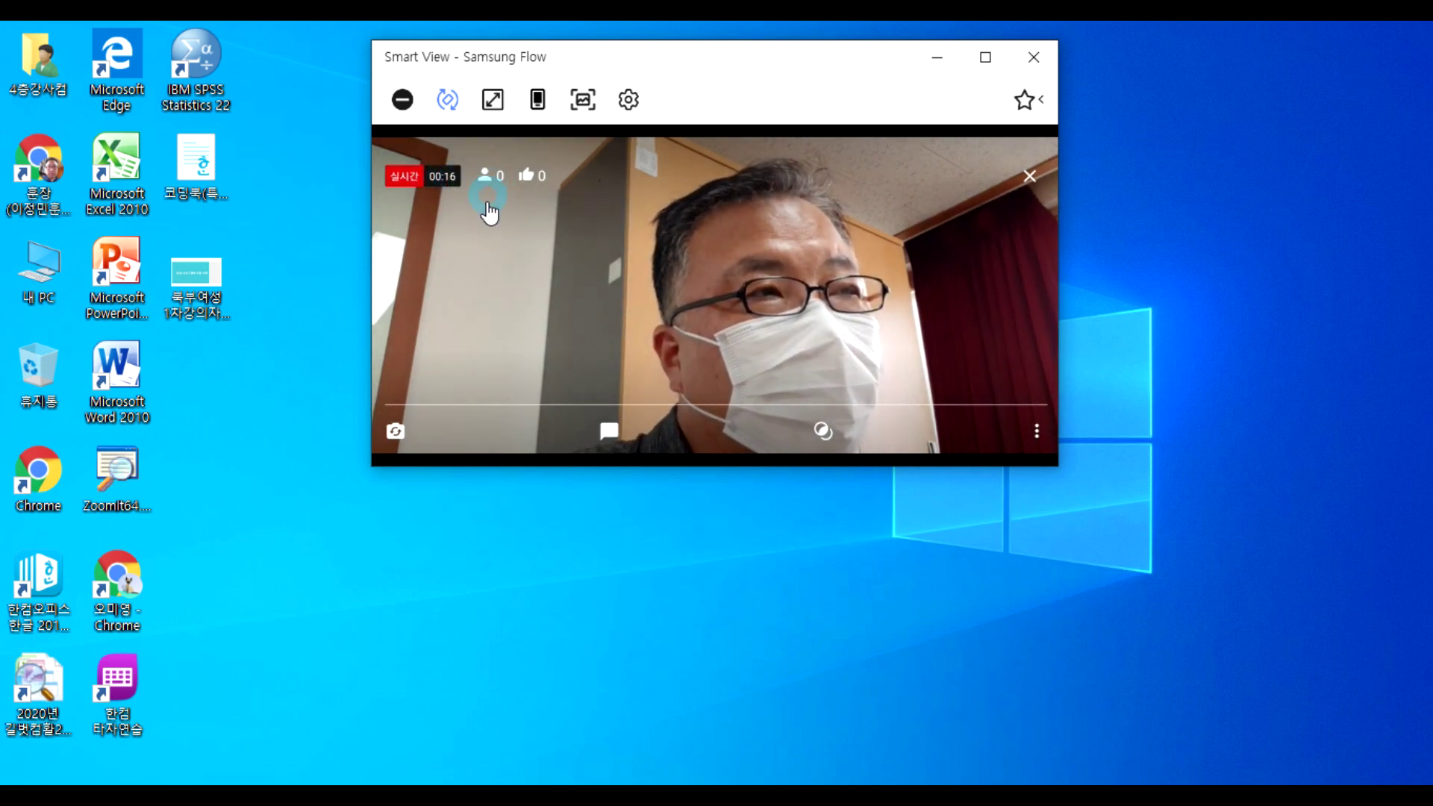
{"action": "left_click", "coordinate": [488, 183]}
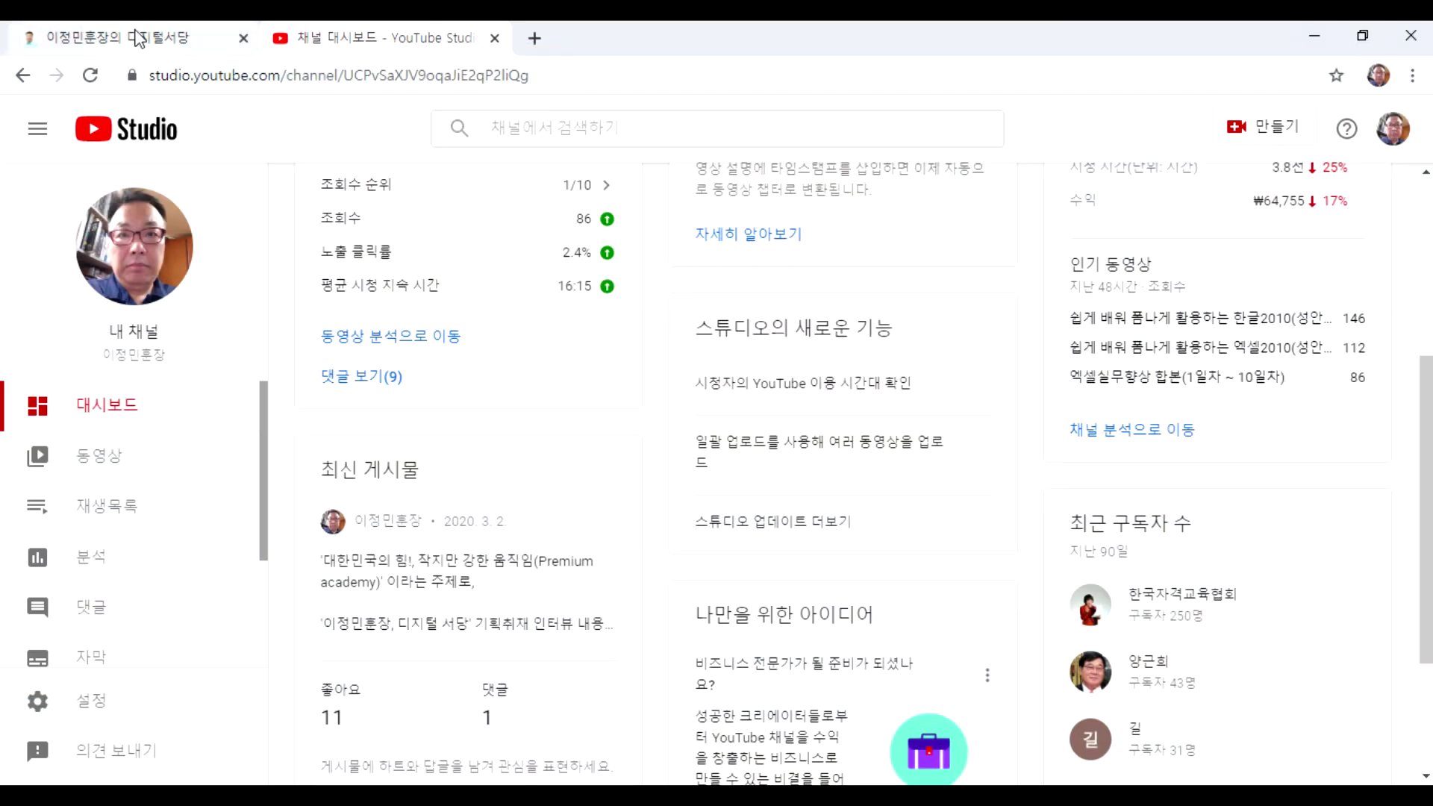
Open the channel's YouTube page from YouTube Studio in Chrome and place the Smart View window beside the live stream's thumbnail.
{"action": "left_click", "coordinate": [1390, 136]}
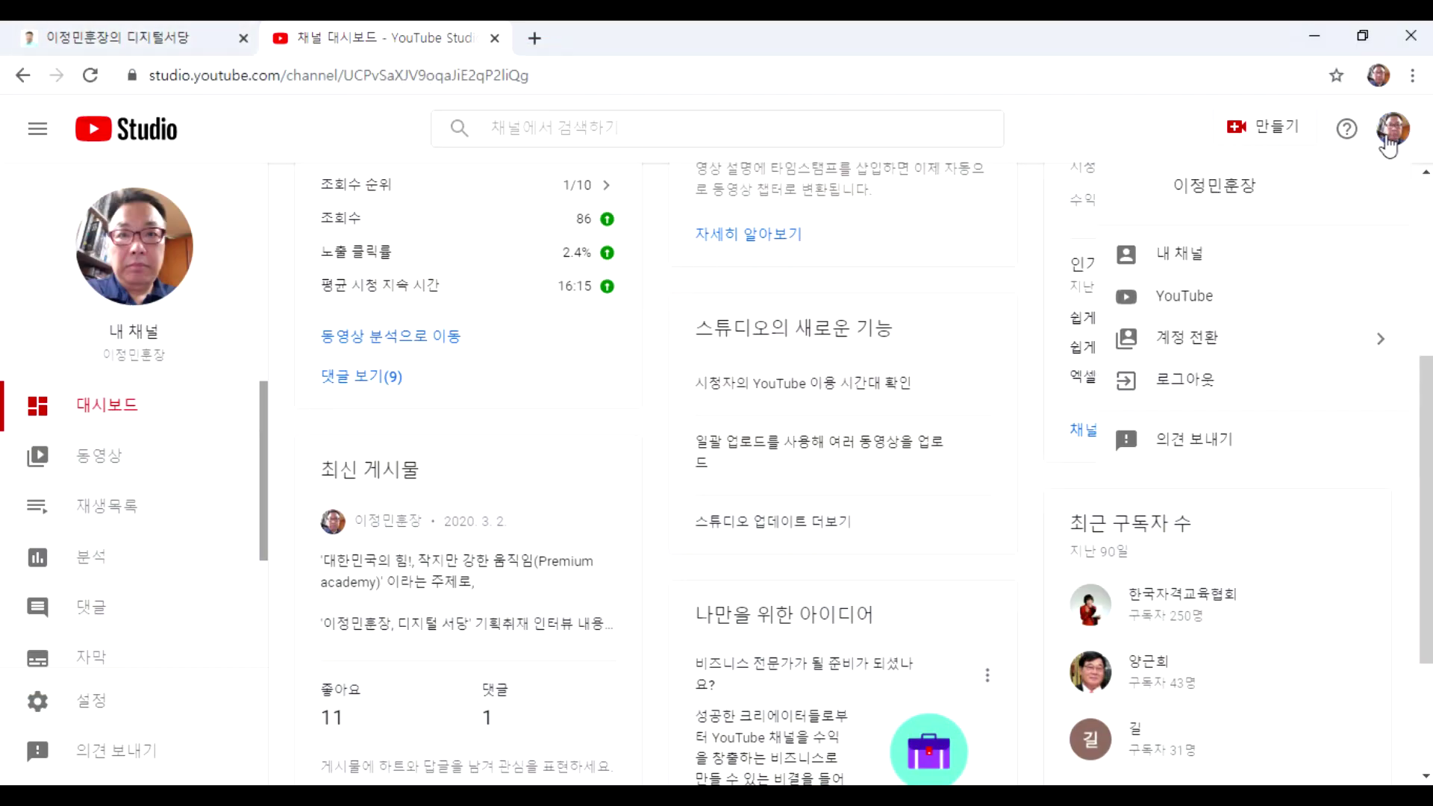
{"action": "left_click", "coordinate": [1178, 256]}
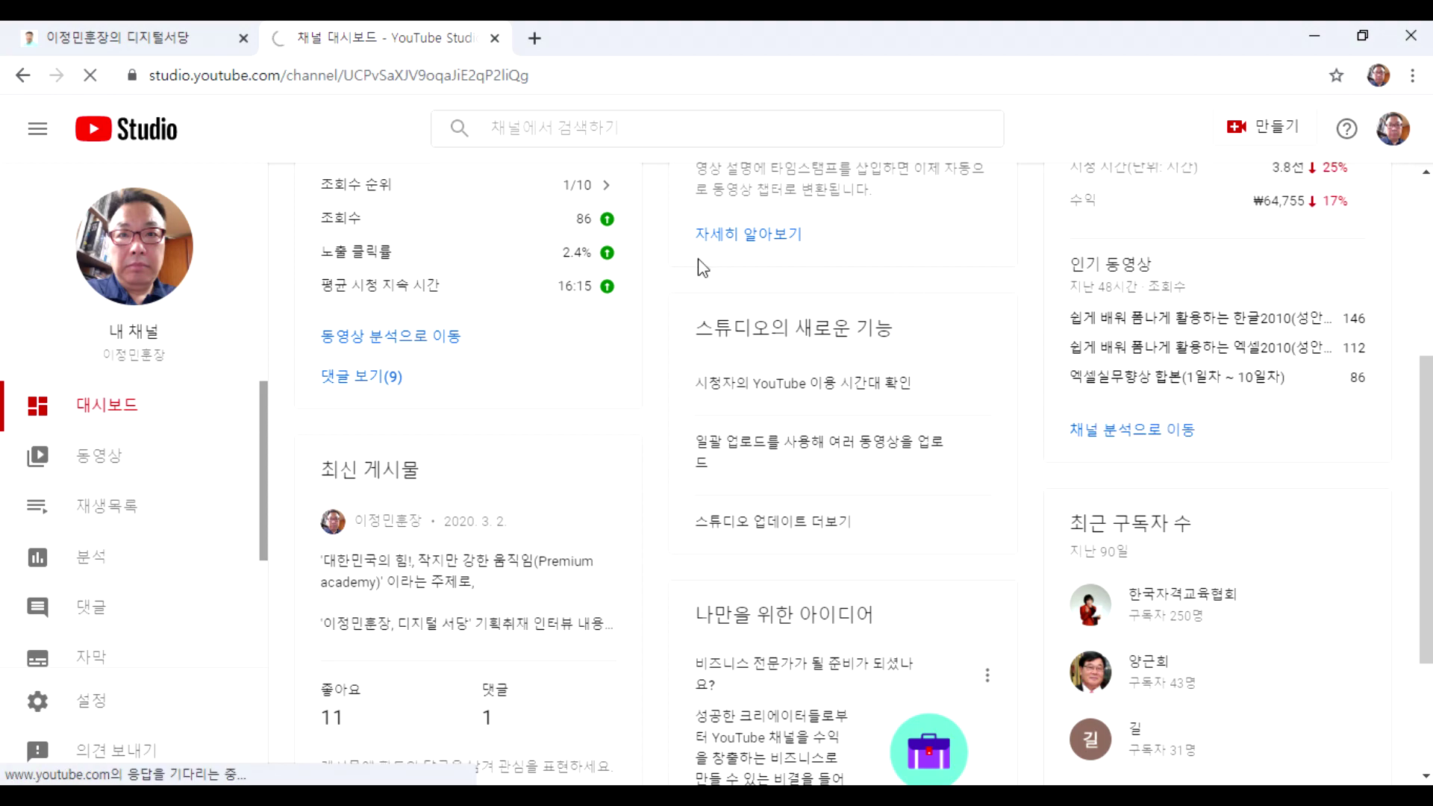
{"action": "scroll", "coordinate": [547, 329], "scroll_direction": "down", "scroll_amount": 4}
{"action": "scroll", "coordinate": [425, 454], "scroll_direction": "up", "scroll_amount": 1}
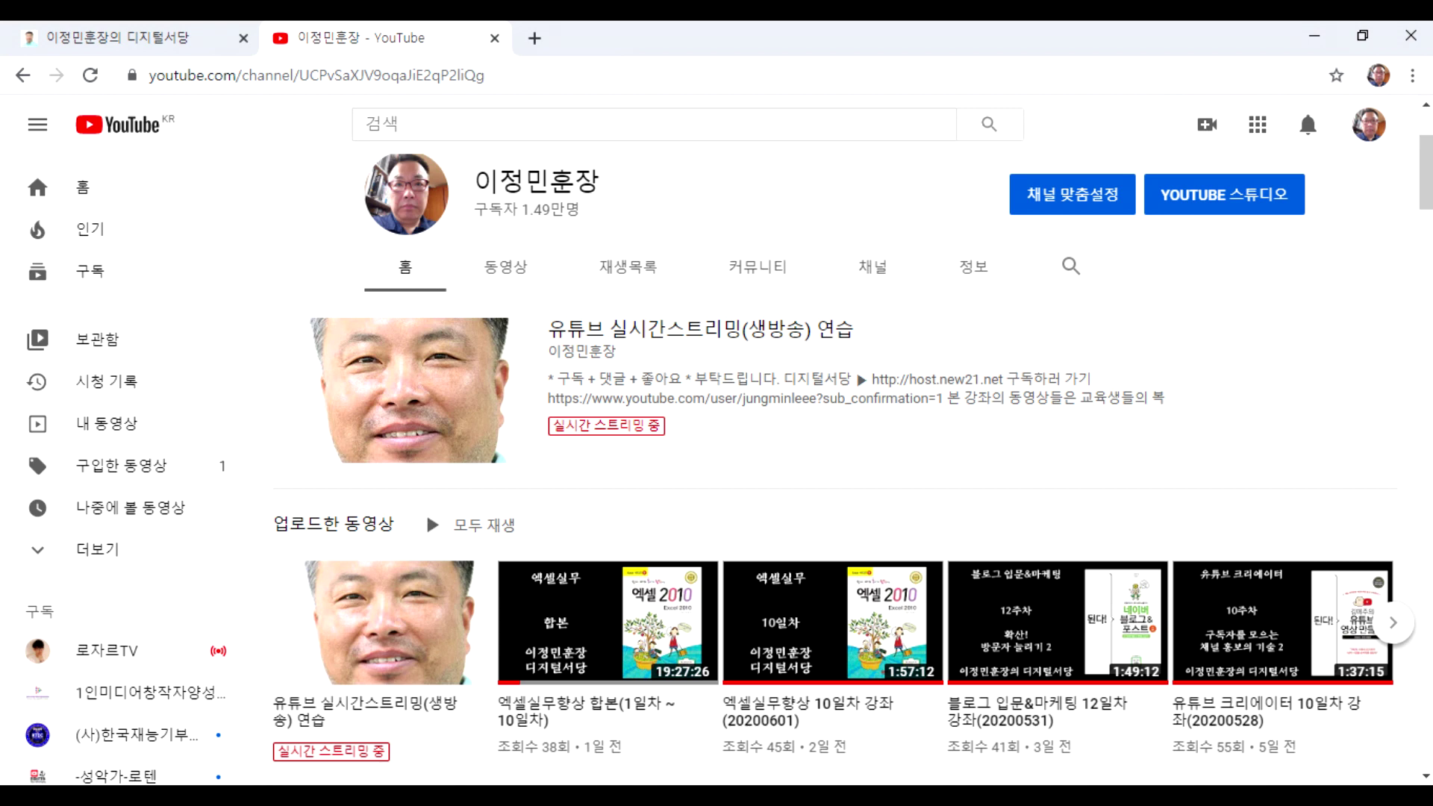
{"action": "left_click_drag", "start_coordinate": [774, 70], "coordinate": [1077, 90]}
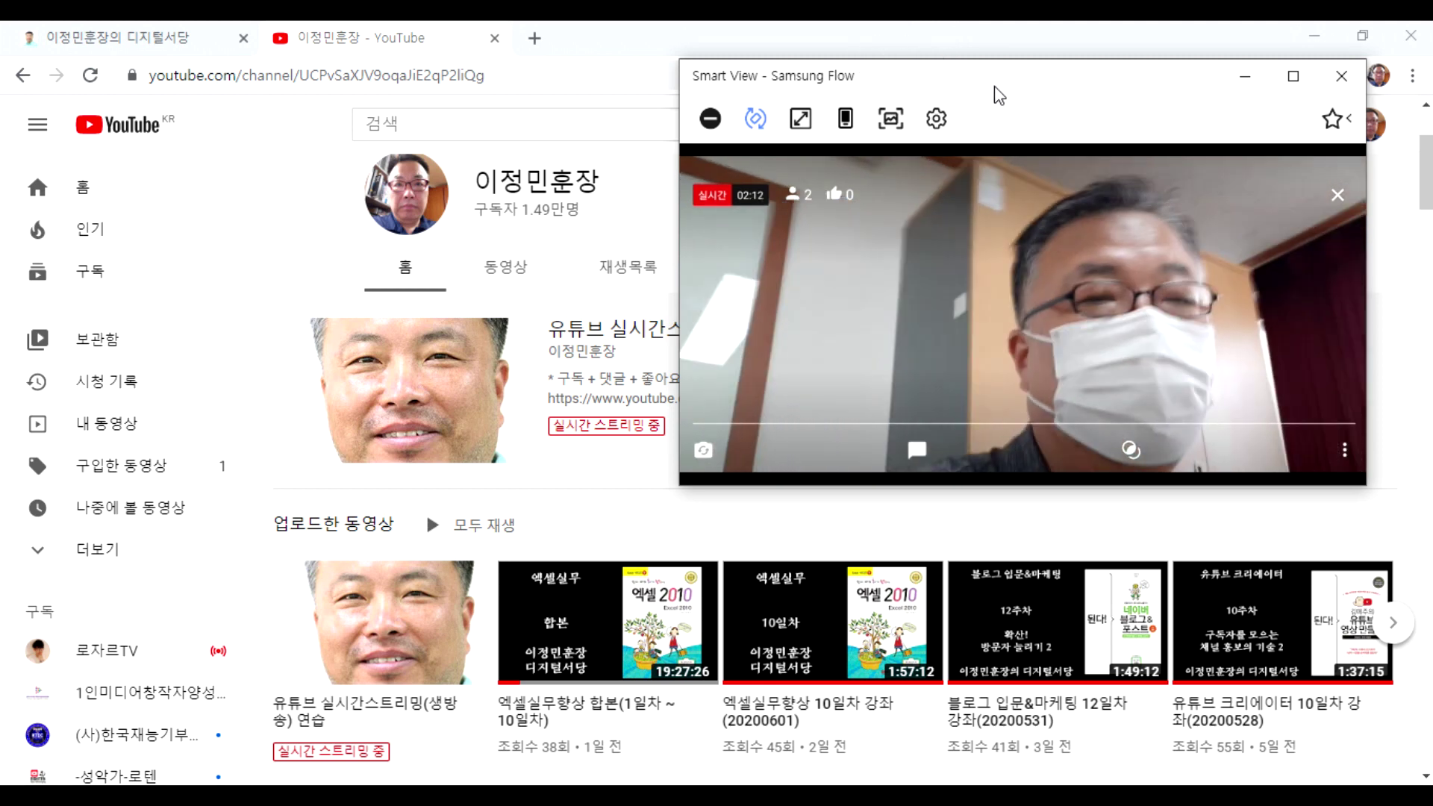
Open the channel's running live stream, skip the advert before it and go to the video and live chat.
{"action": "left_click", "coordinate": [433, 367]}
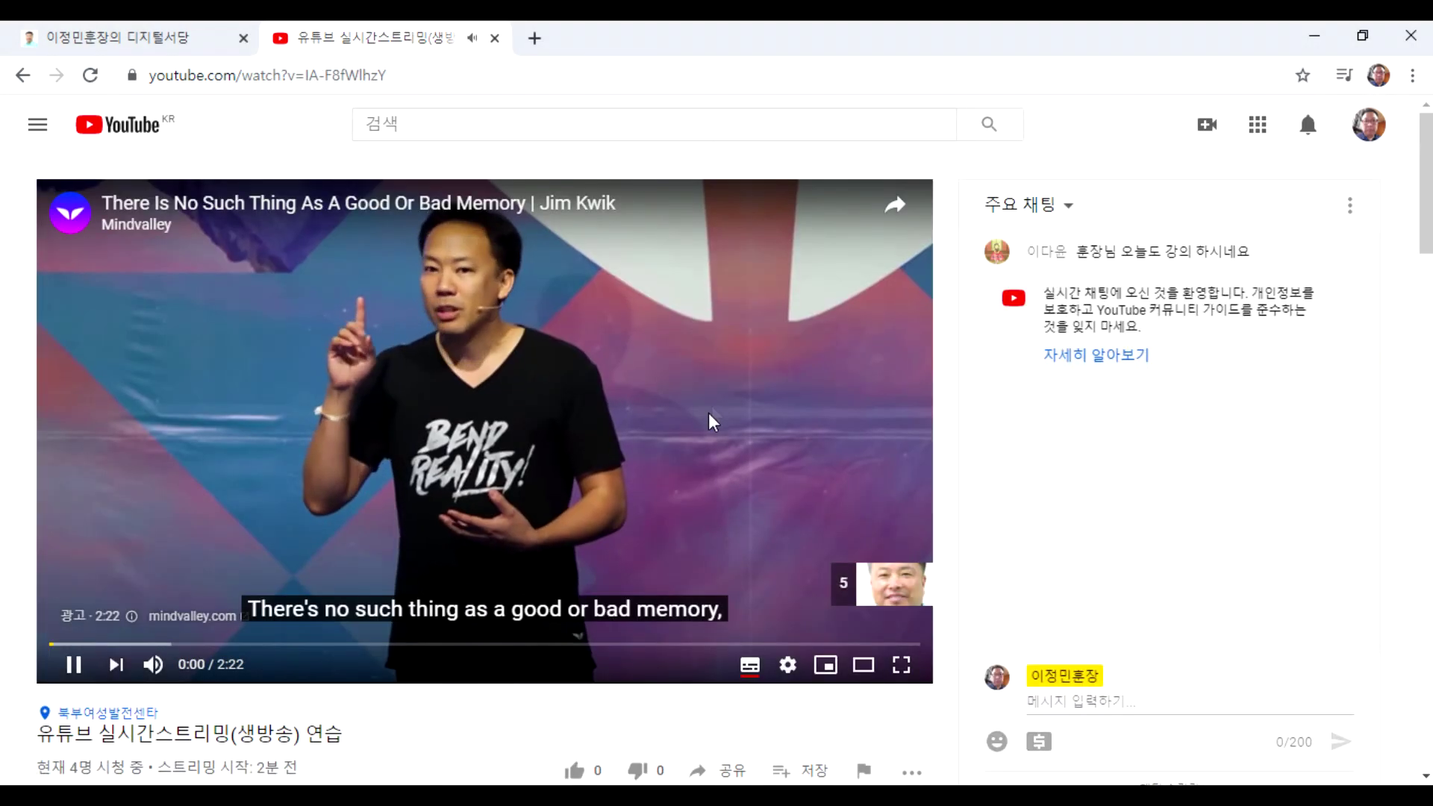
{"action": "scroll", "coordinate": [870, 333], "scroll_direction": "down", "scroll_amount": 3}
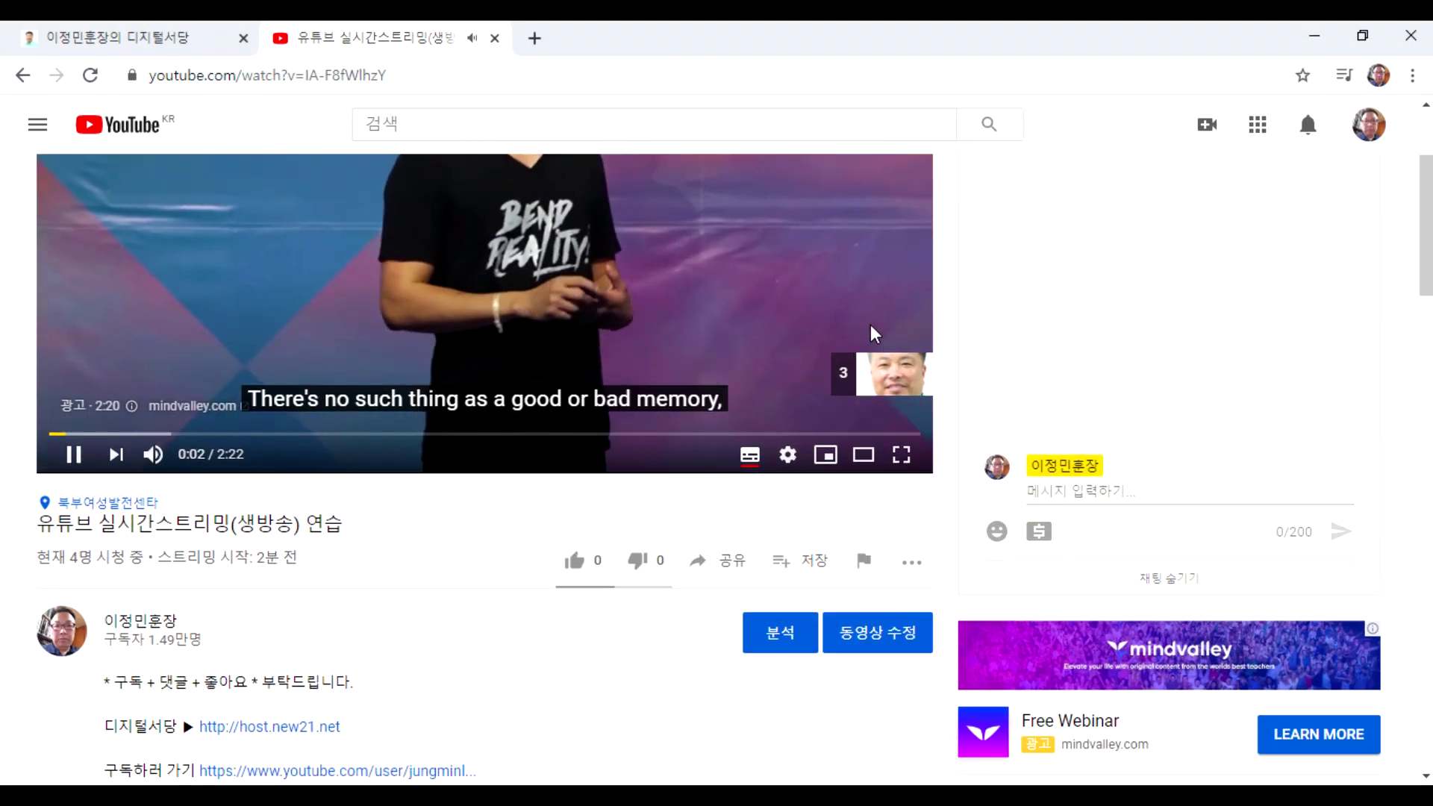
{"action": "scroll", "coordinate": [872, 332], "scroll_direction": "down", "scroll_amount": 2}
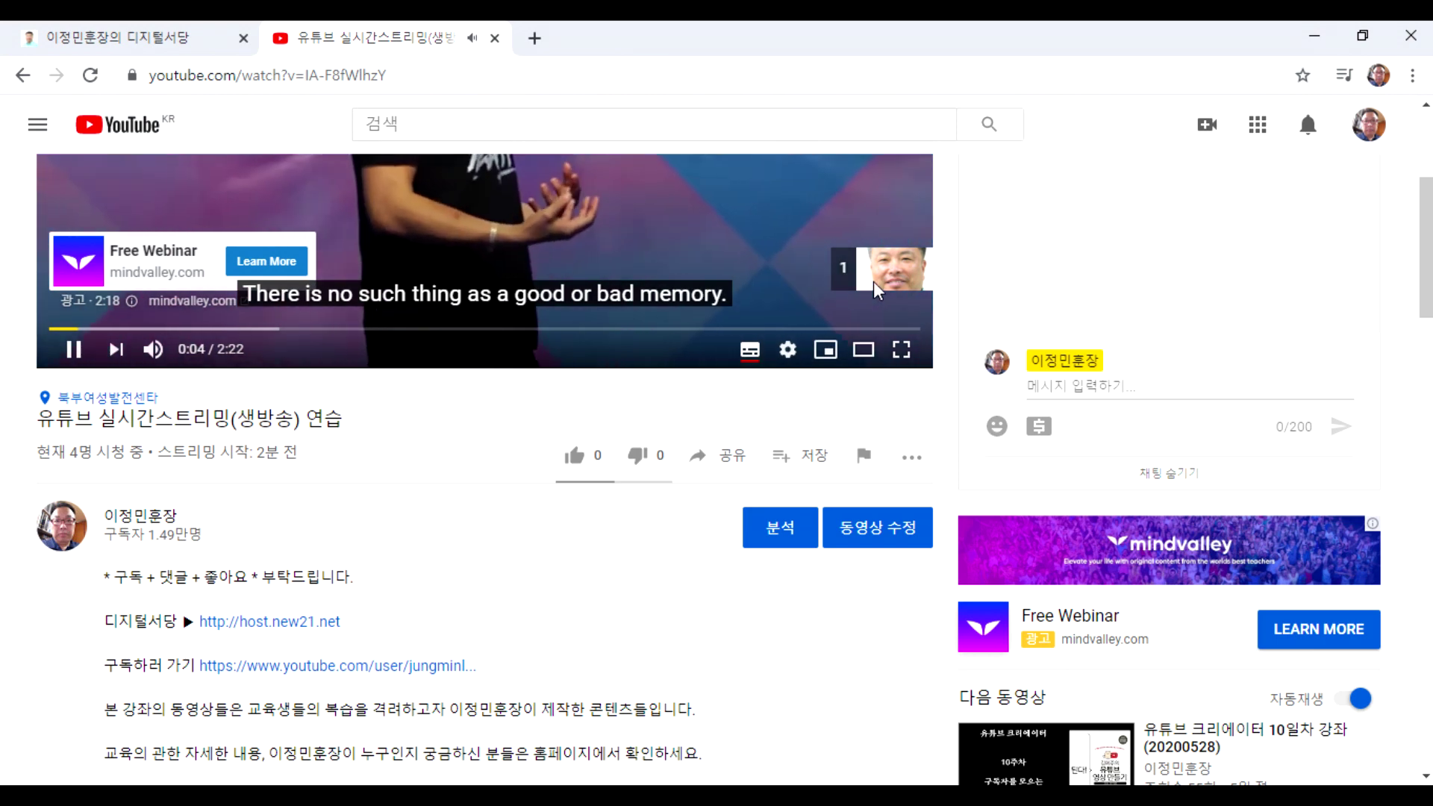
{"action": "left_click", "coordinate": [880, 283]}
{"action": "scroll", "coordinate": [551, 485], "scroll_direction": "up", "scroll_amount": 2}
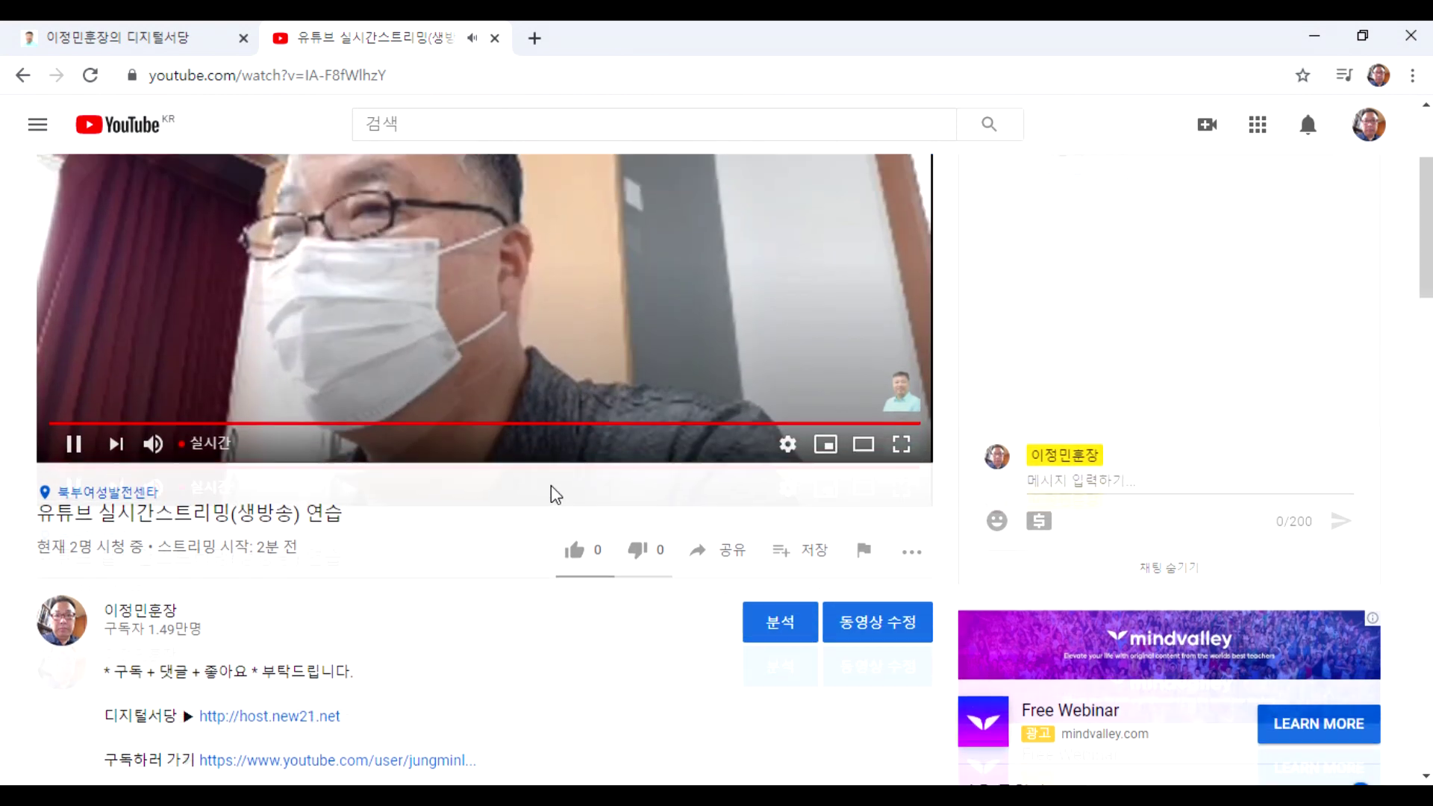
{"action": "scroll", "coordinate": [551, 485], "scroll_direction": "up", "scroll_amount": 3}
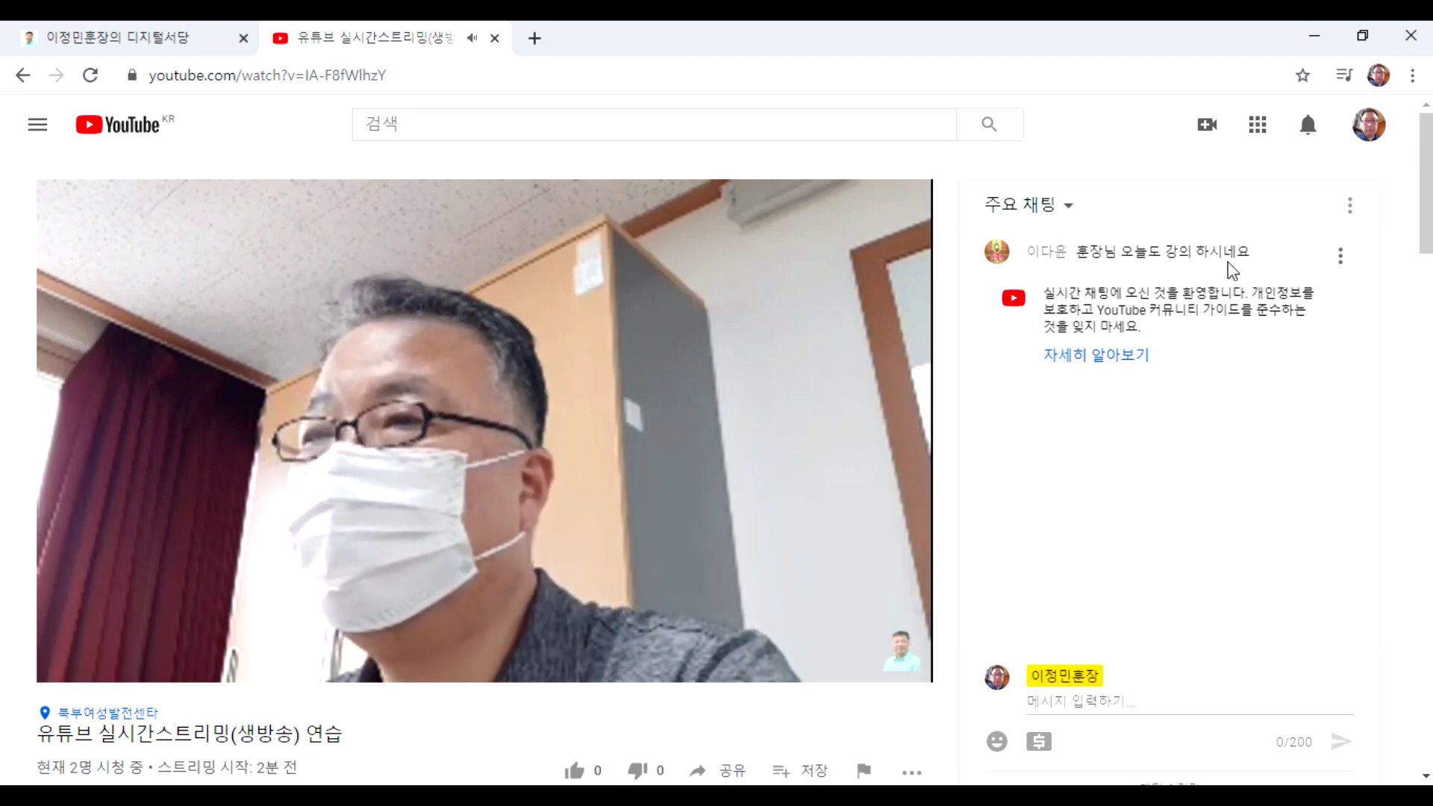
Post the live chat message "오늘 북부여성발전센터 실시간스트리밍, 생방송 수업 진행중입니다.".
{"action": "left_click", "coordinate": [1122, 690]}
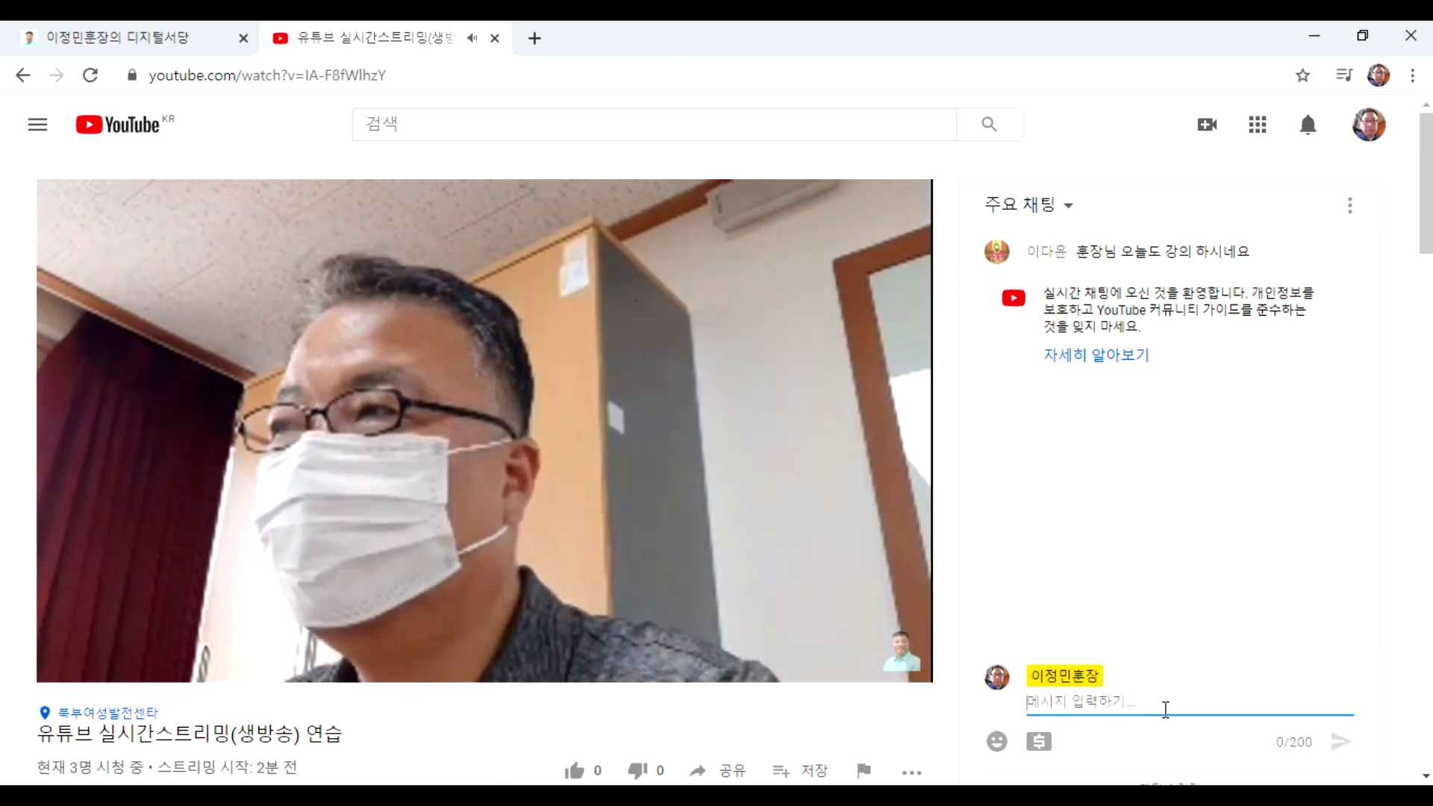
{"action": "type", "text": "ㅇ"}
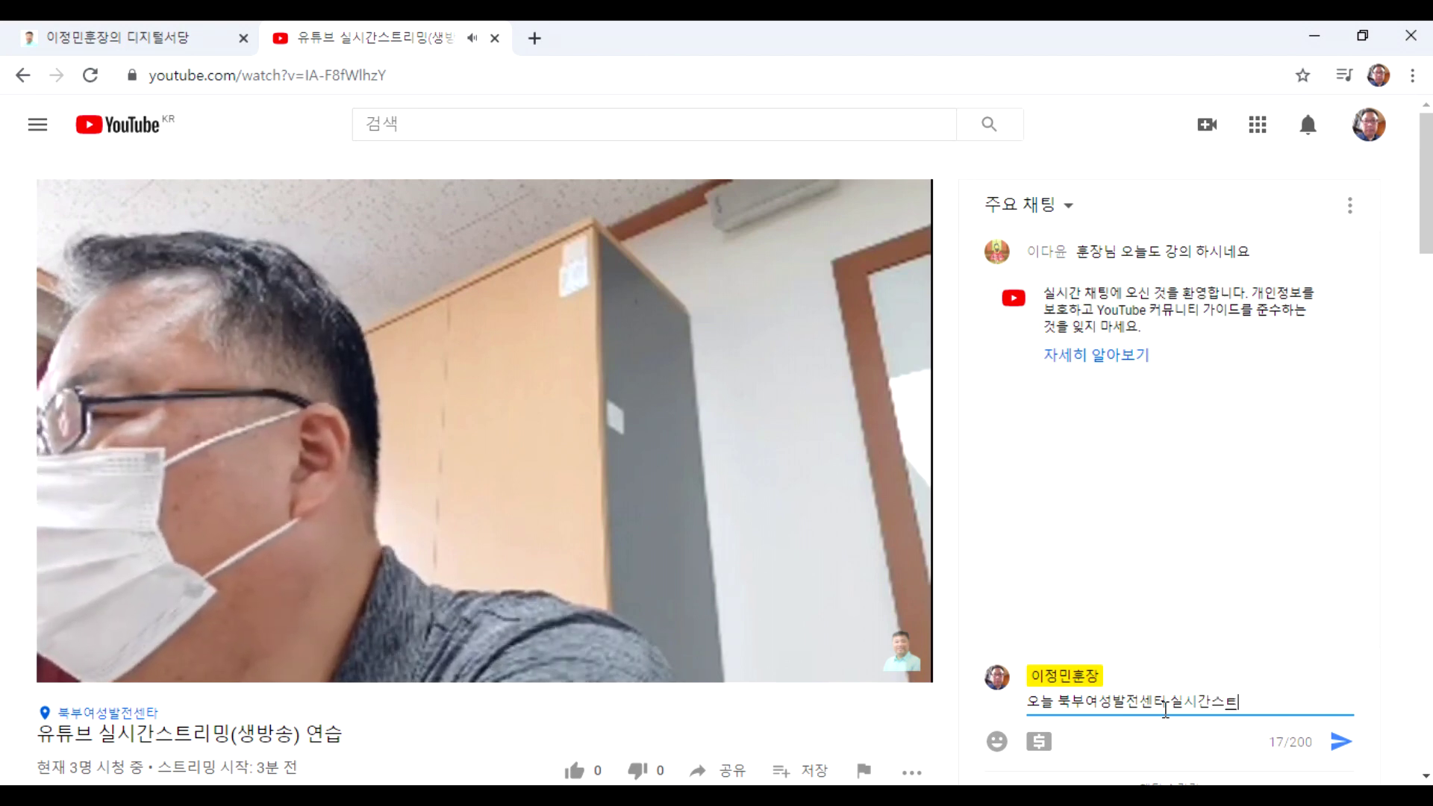
{"action": "type", "text": "밍, 생비"}
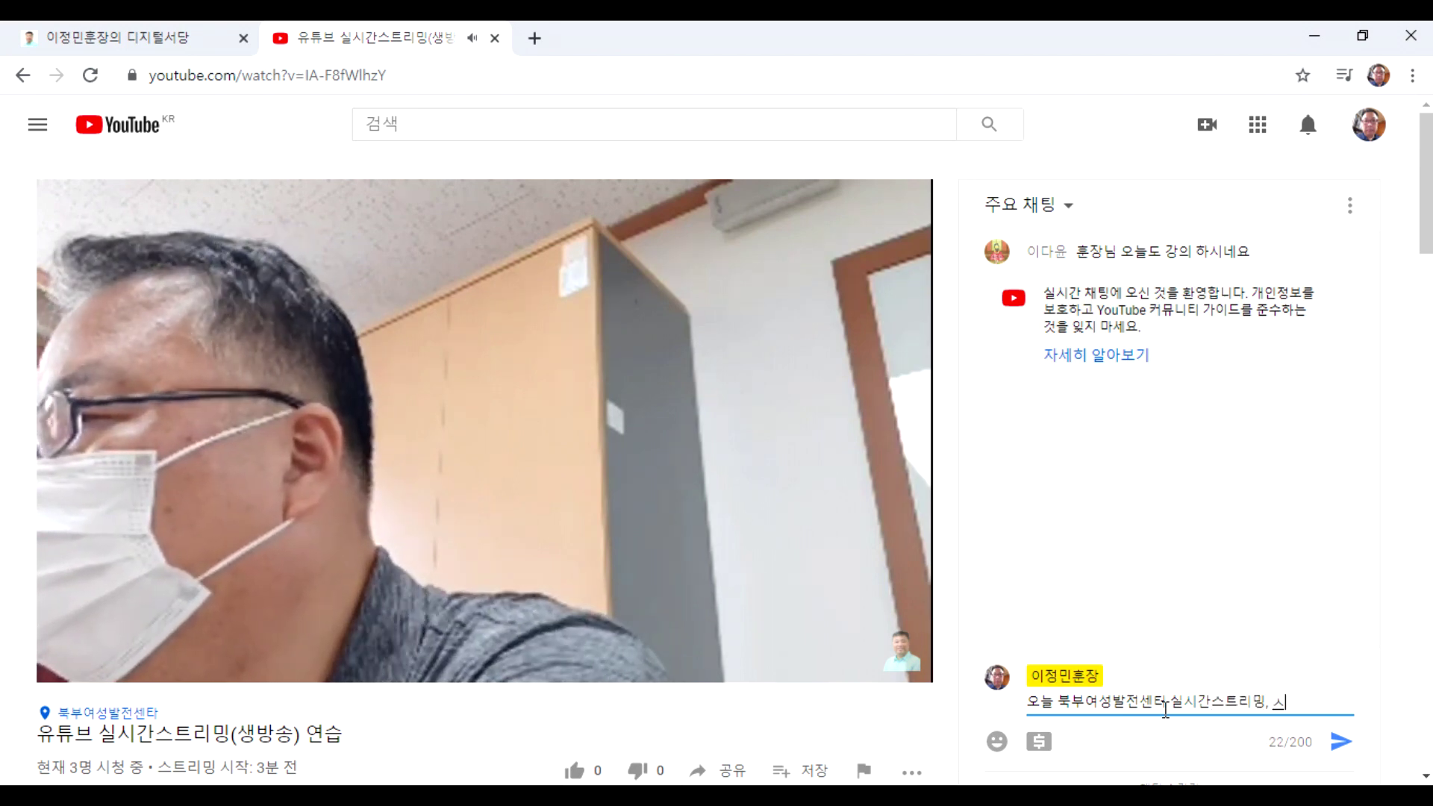
{"action": "key", "text": "BackSpace"}
{"action": "type", "text": "브"}
{"action": "key", "text": "BackSpace"}
{"action": "type", "text": "방송 수"}
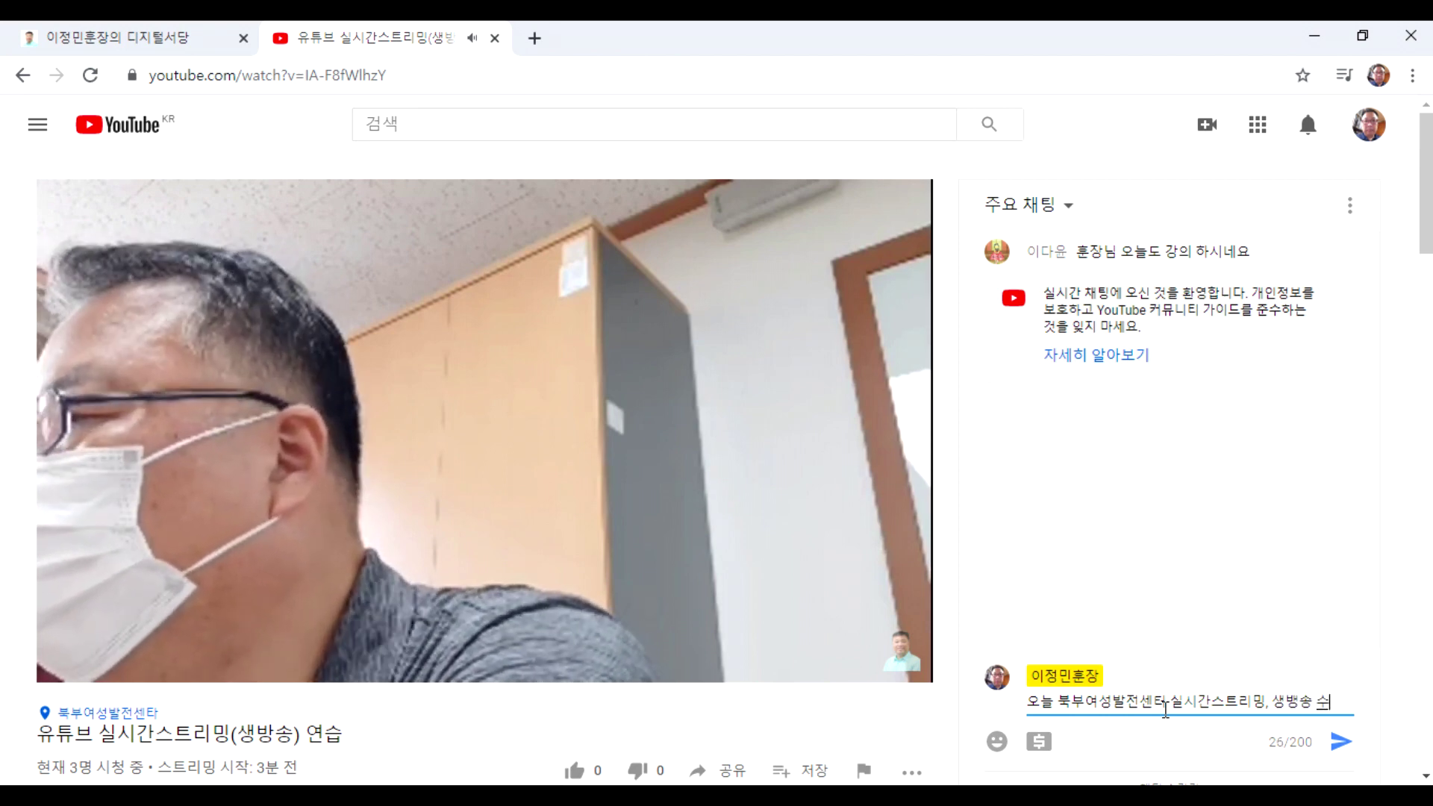
{"action": "type", "text": "업 진행"}
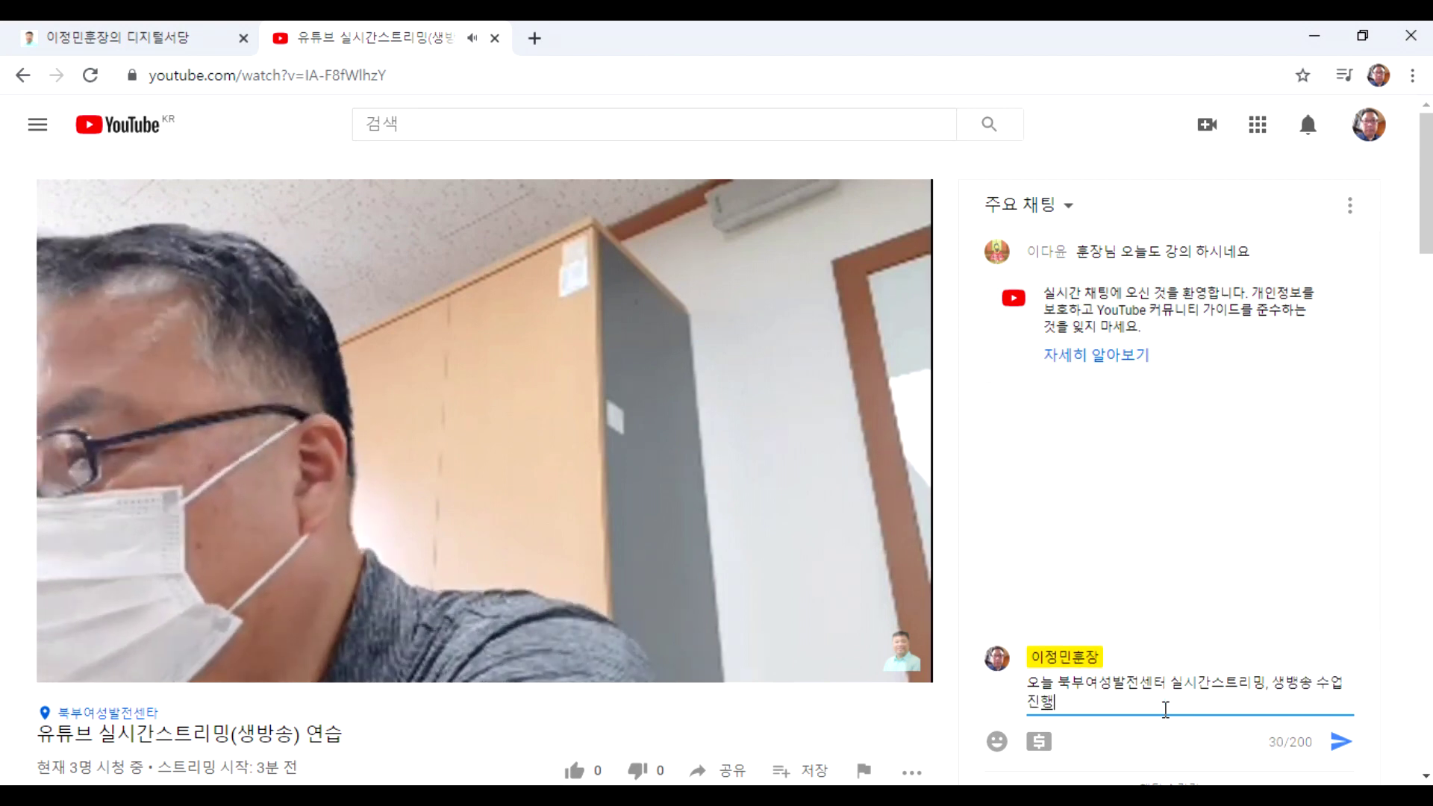
{"action": "type", "text": "지"}
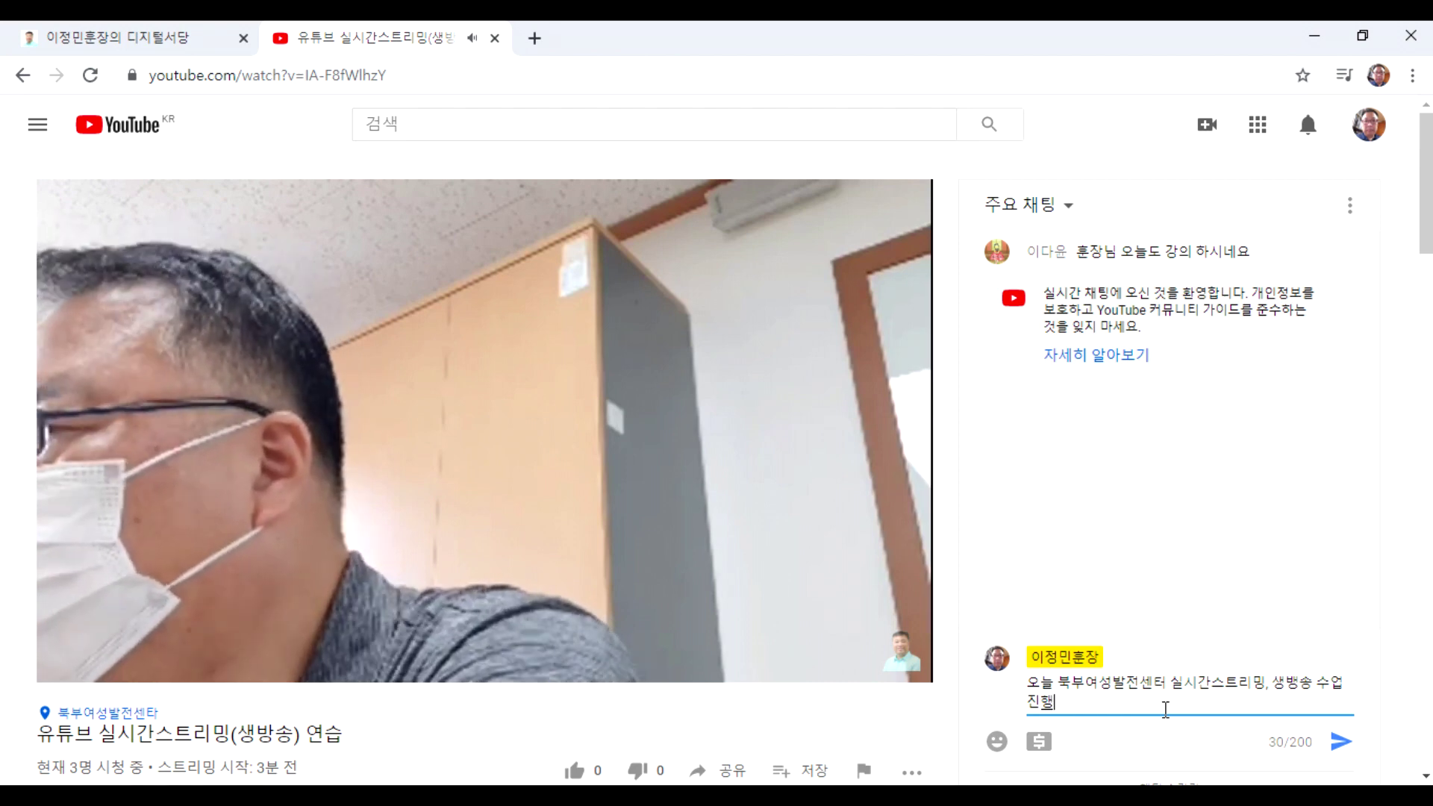
{"action": "key", "text": "BackSpace"}
{"action": "type", "text": "중입니다."}
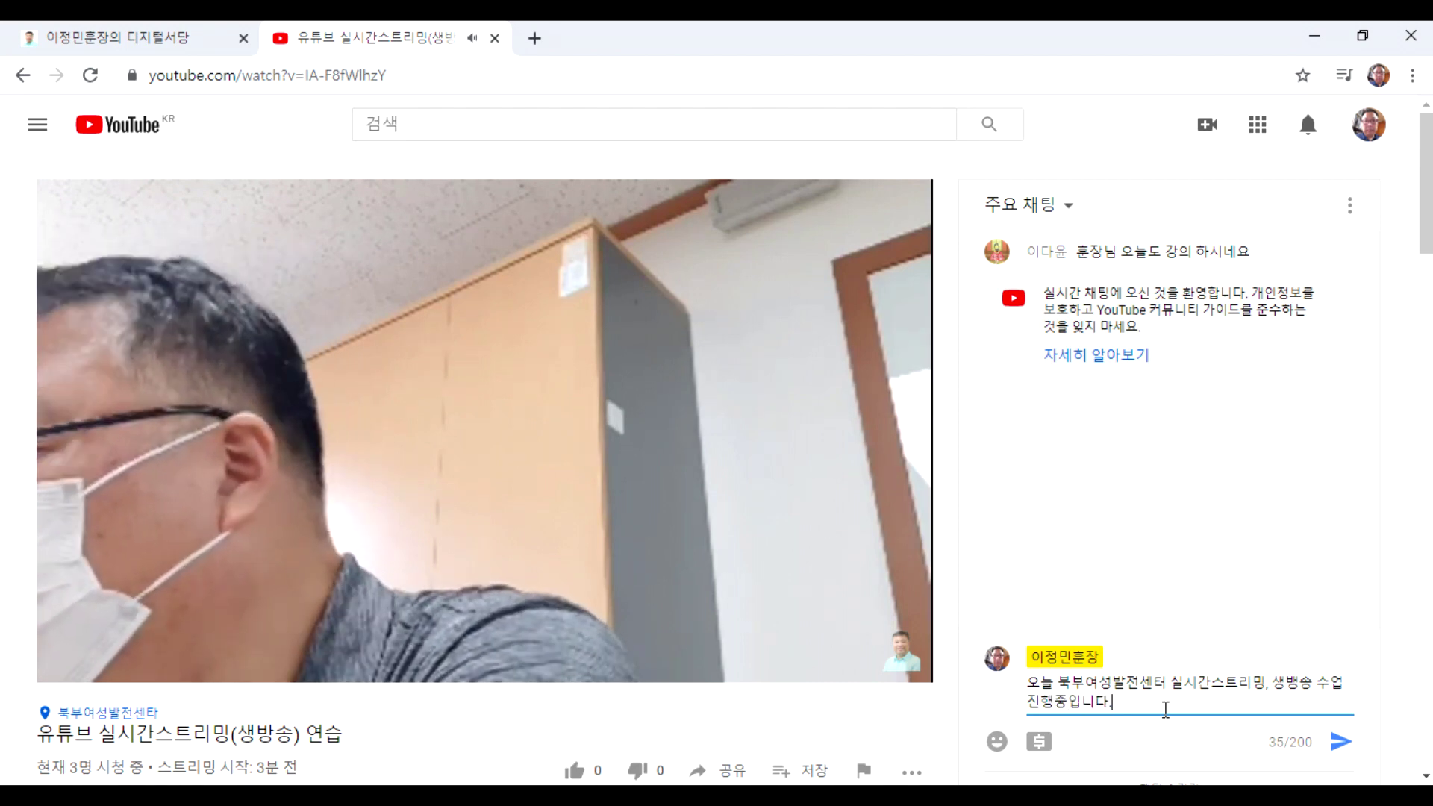
{"action": "key", "text": "Return"}
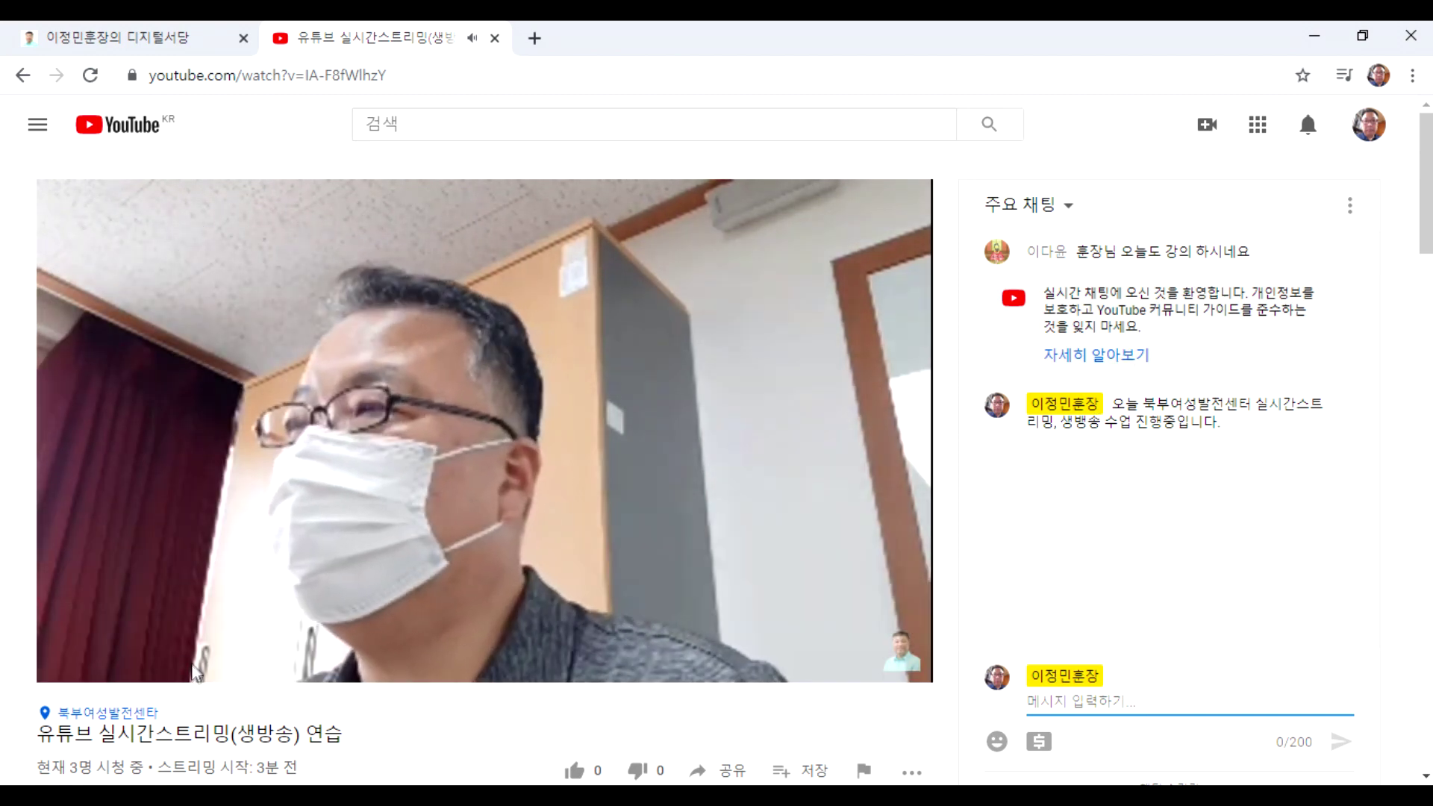
Look through the stream's description and live chat, and bring the Smart View window in front of the page.
{"action": "scroll", "coordinate": [433, 762], "scroll_direction": "down", "scroll_amount": 4}
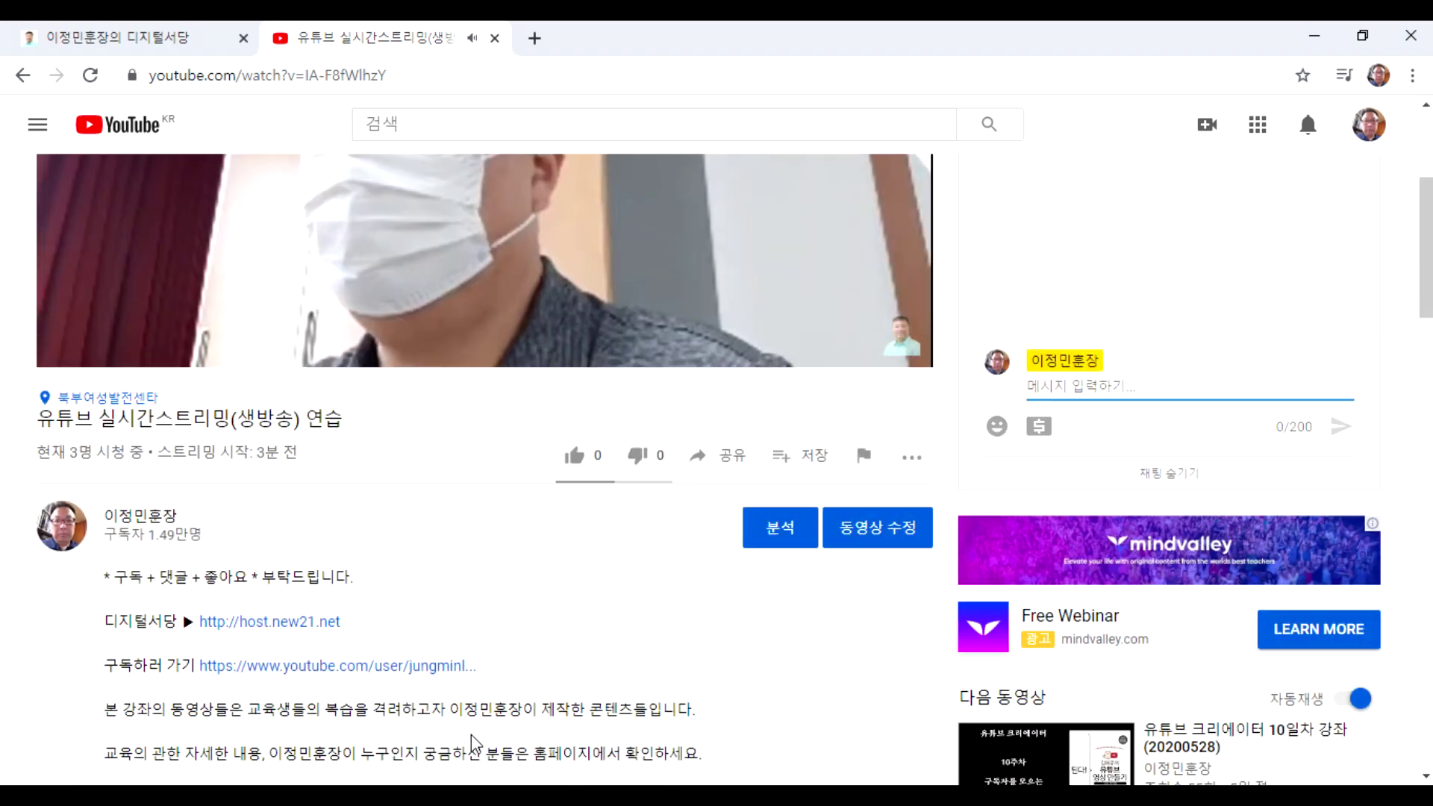
{"action": "scroll", "coordinate": [472, 733], "scroll_direction": "down", "scroll_amount": 4}
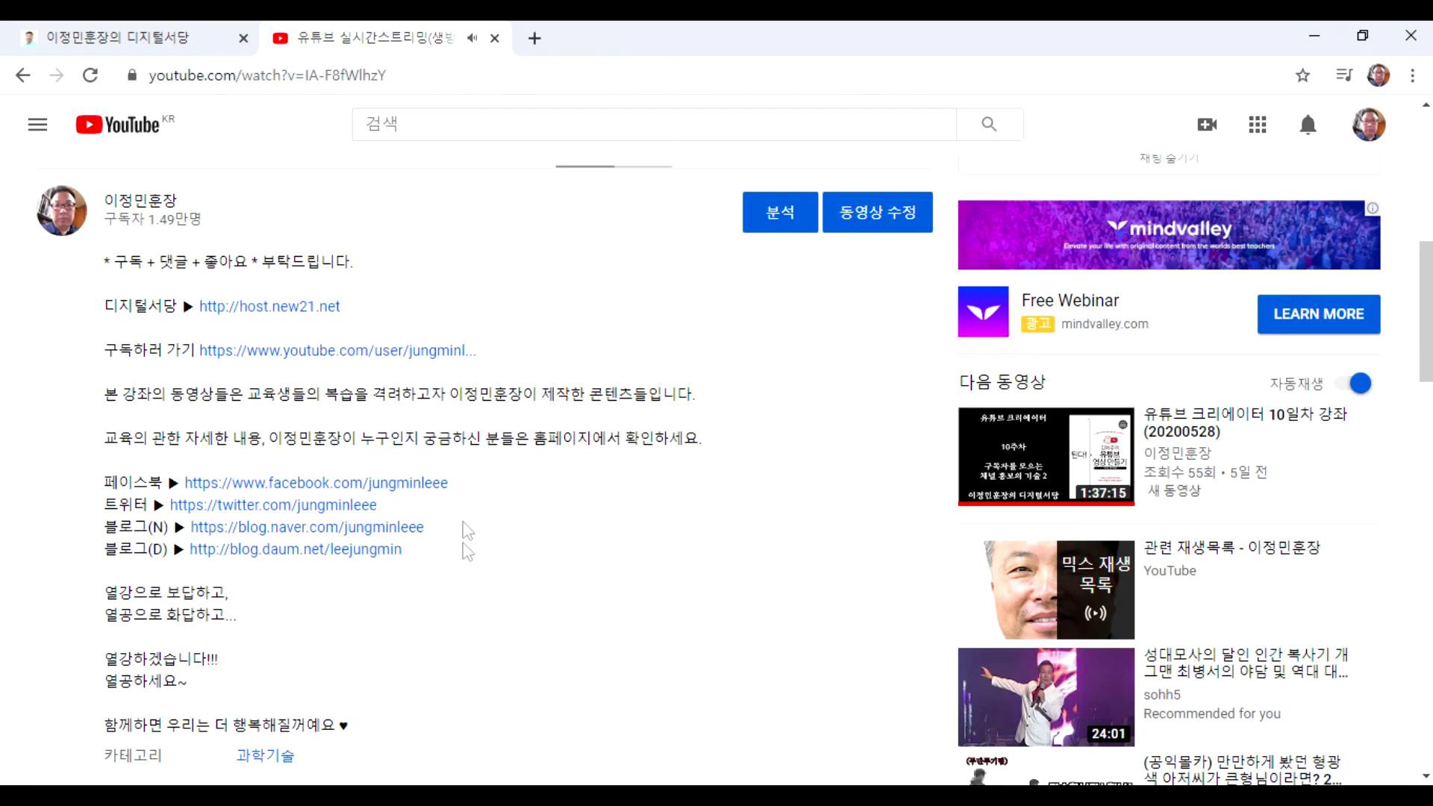
{"action": "scroll", "coordinate": [294, 419], "scroll_direction": "up", "scroll_amount": 6}
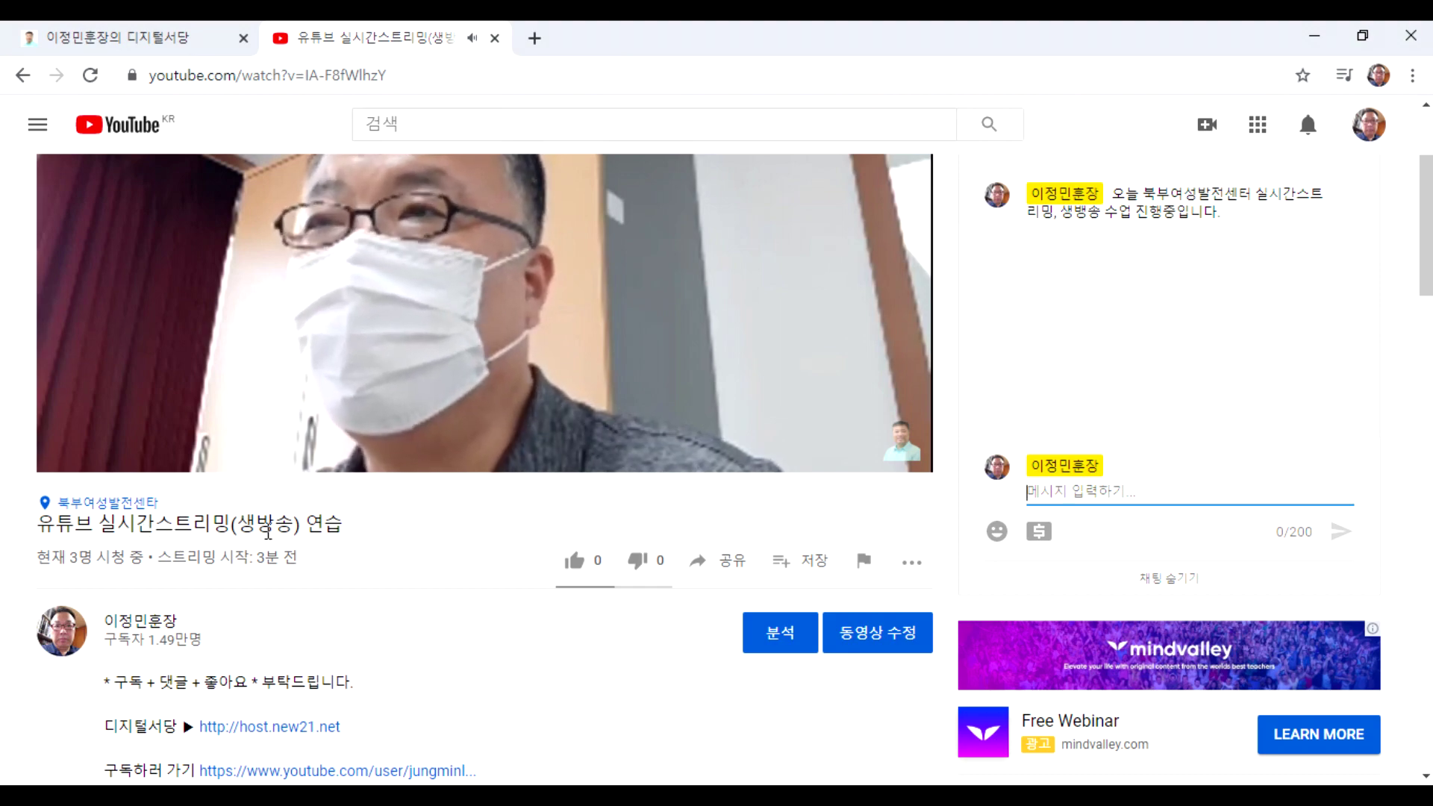
{"action": "scroll", "coordinate": [335, 590], "scroll_direction": "up", "scroll_amount": 3}
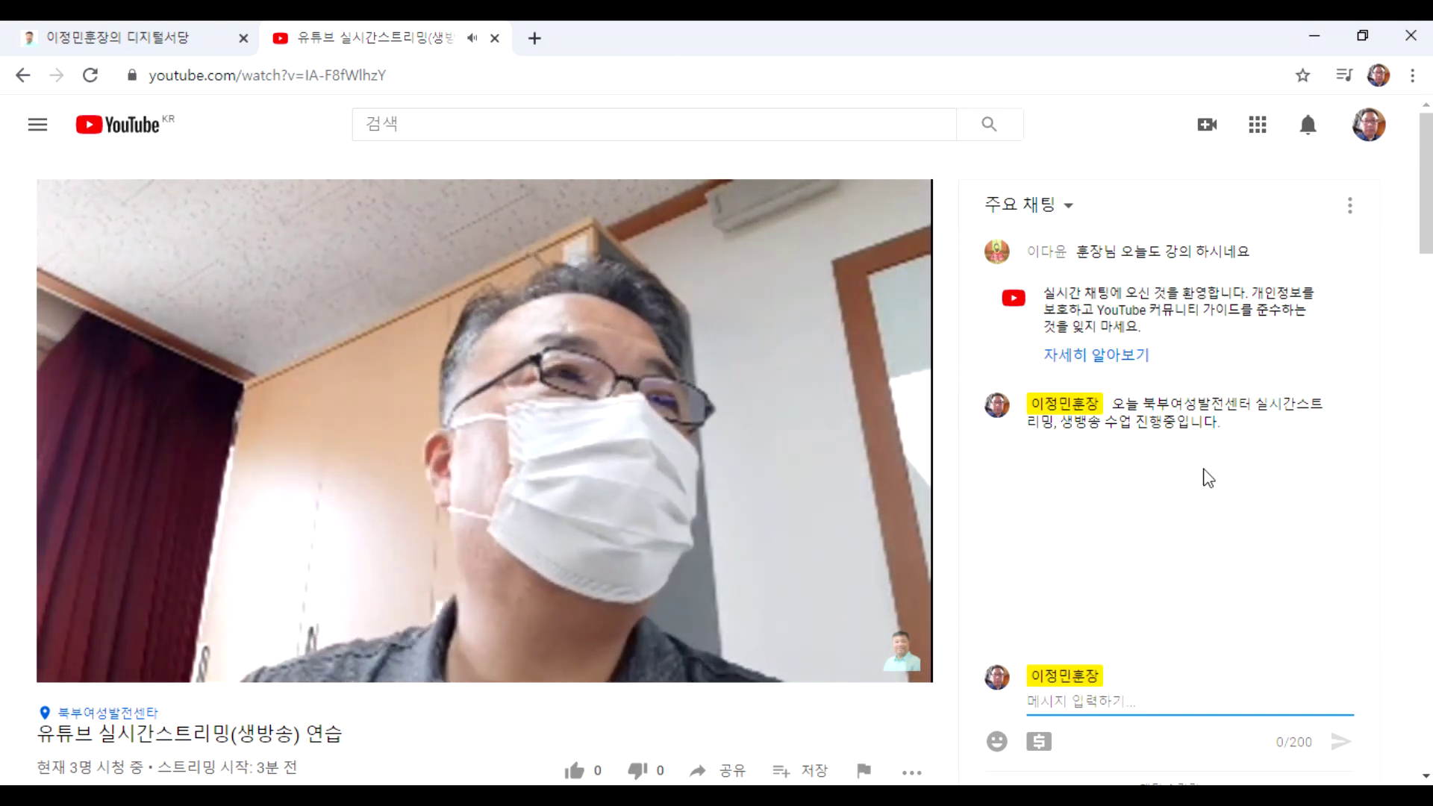
{"action": "mouse_move", "coordinate": [895, 595]}
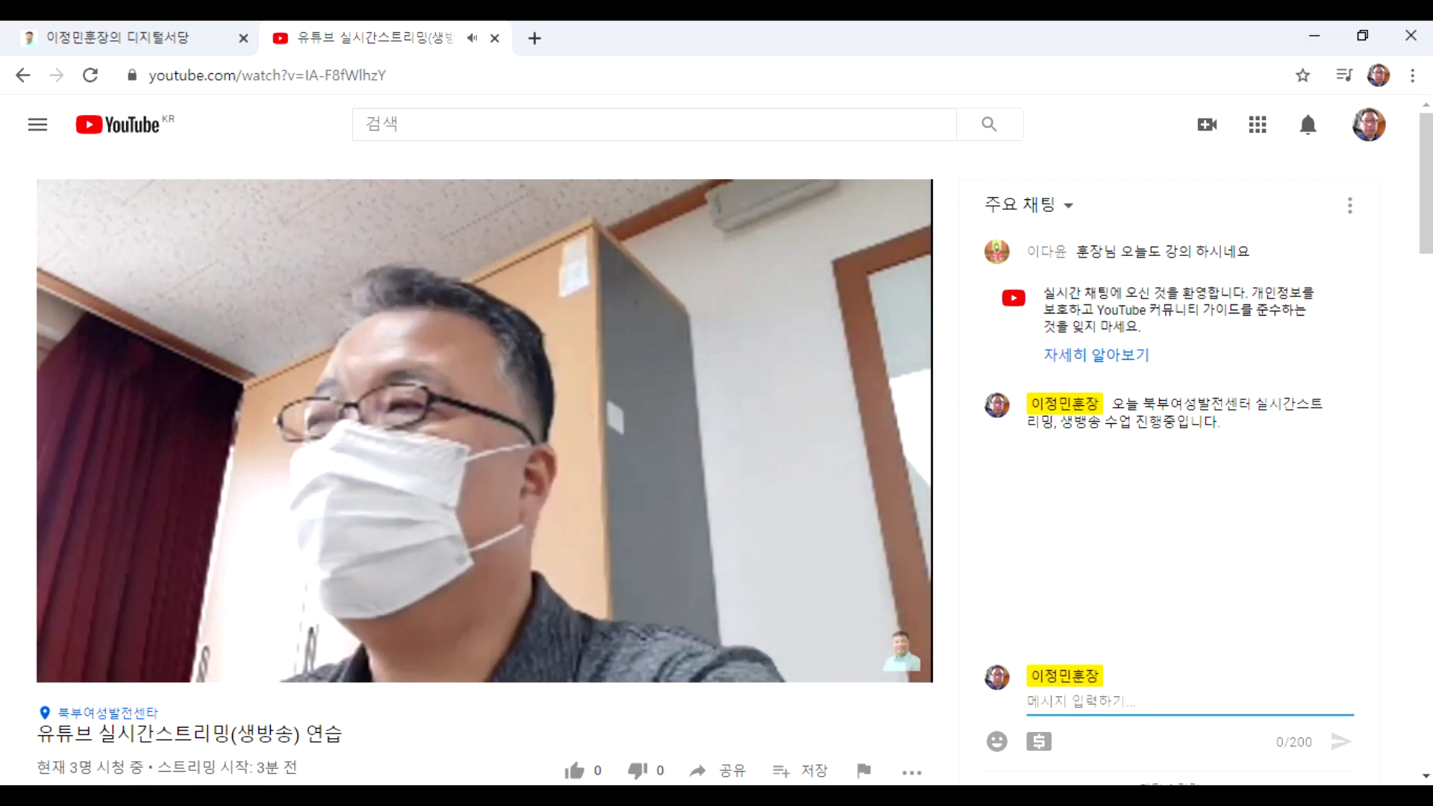
{"action": "mouse_move", "coordinate": [1112, 797]}
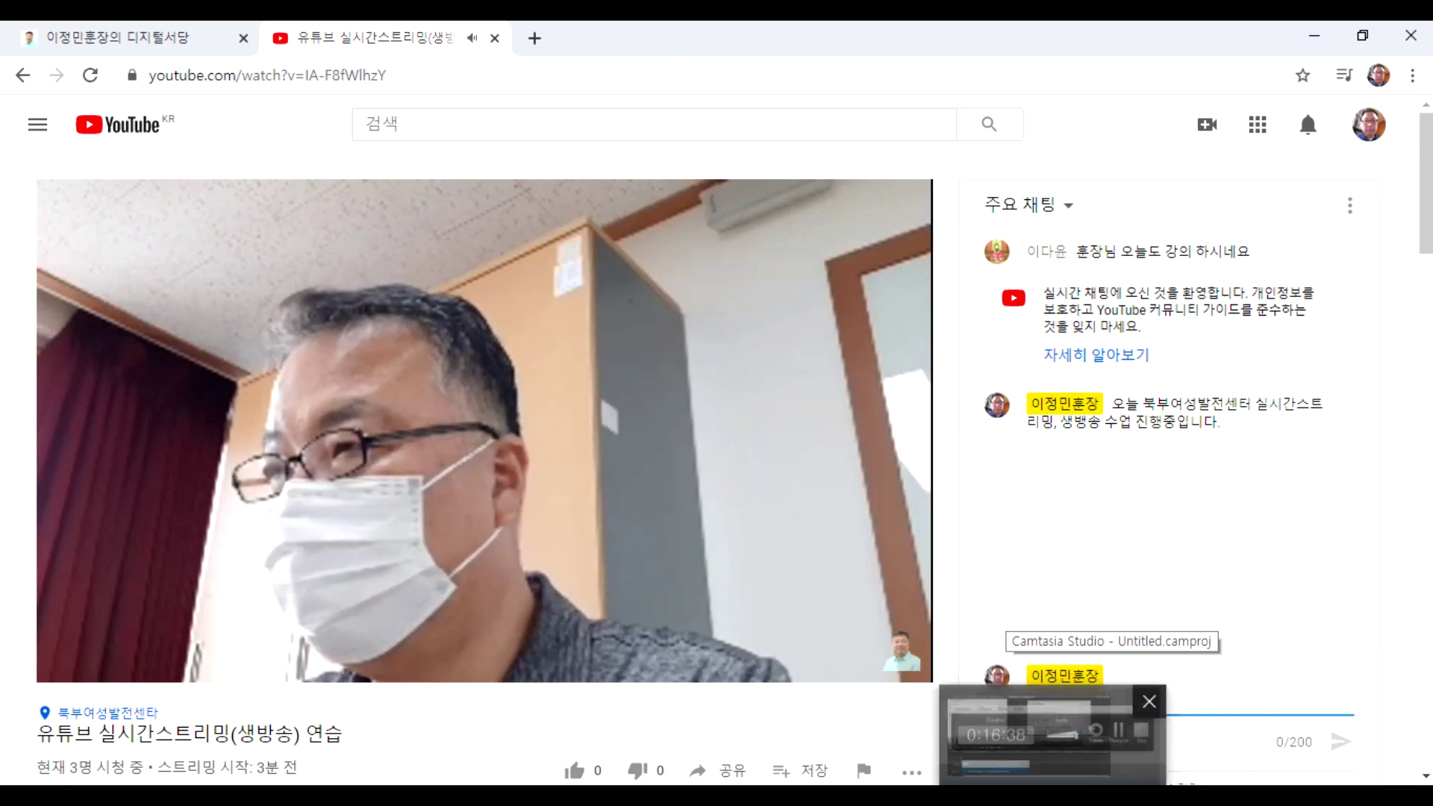
{"action": "left_click", "coordinate": [928, 728]}
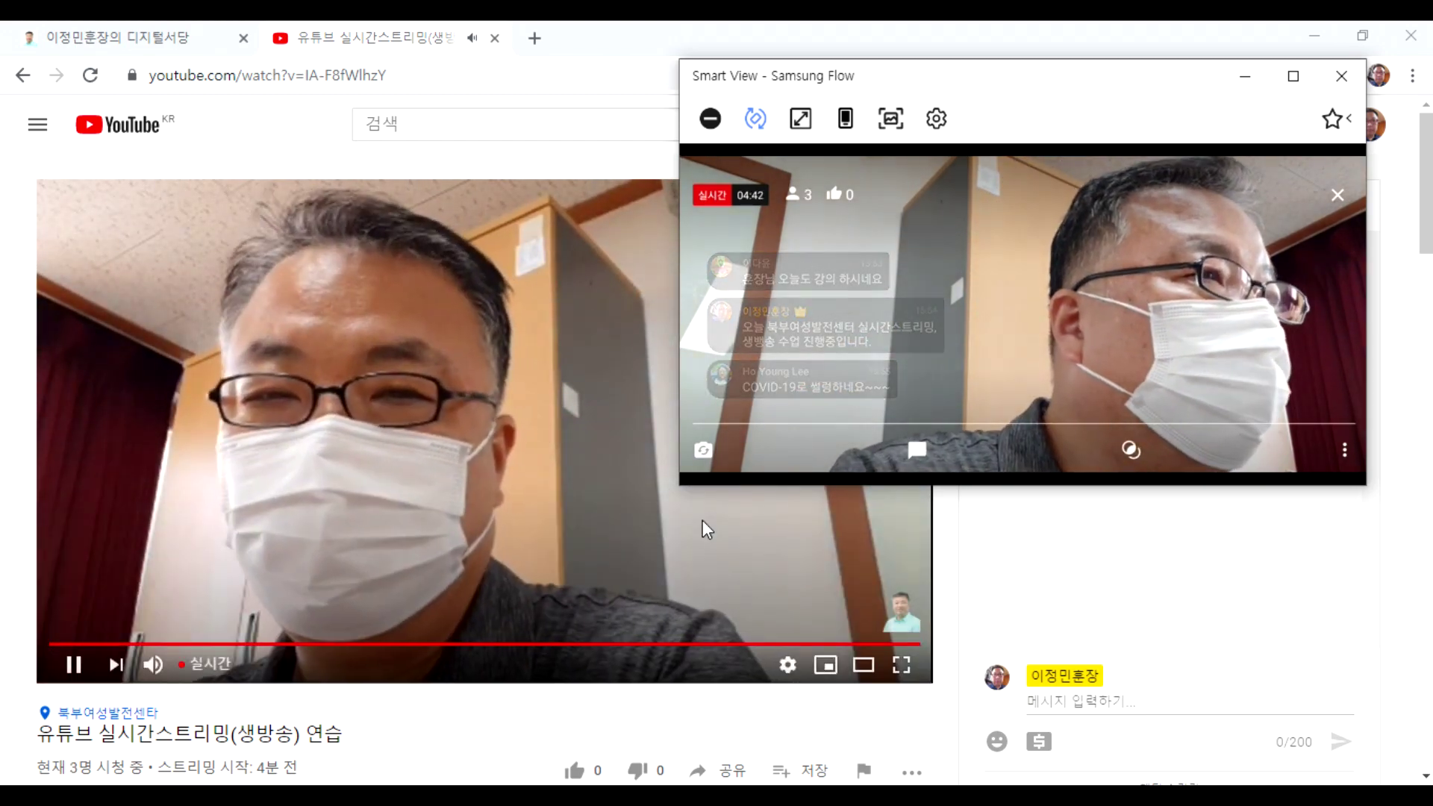
Return to the live stream page to read the new chat messages and bring Smart View back to the front.
{"action": "left_click", "coordinate": [702, 520]}
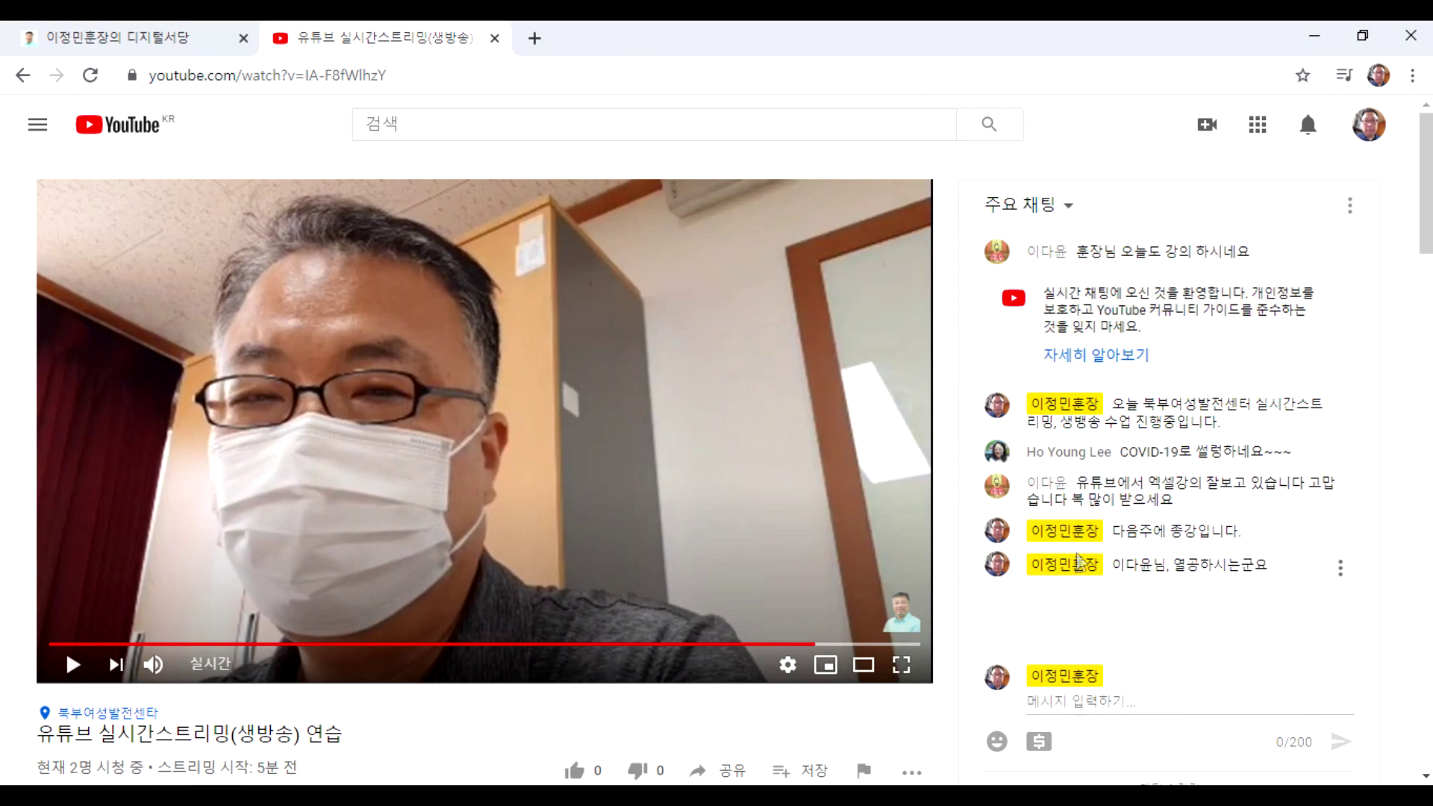
{"action": "scroll", "coordinate": [841, 706], "scroll_direction": "down", "scroll_amount": 1}
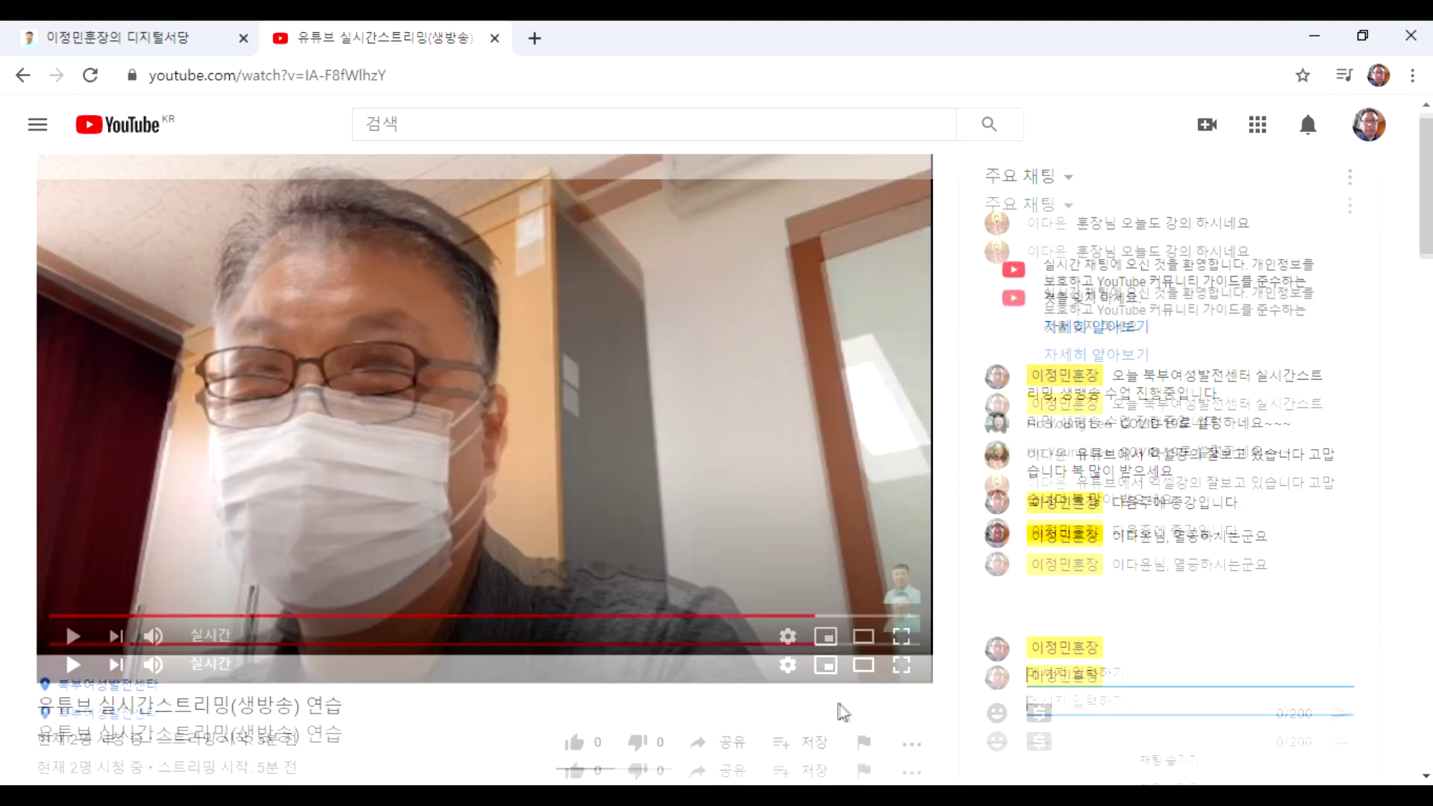
{"action": "scroll", "coordinate": [571, 669], "scroll_direction": "up", "scroll_amount": 1}
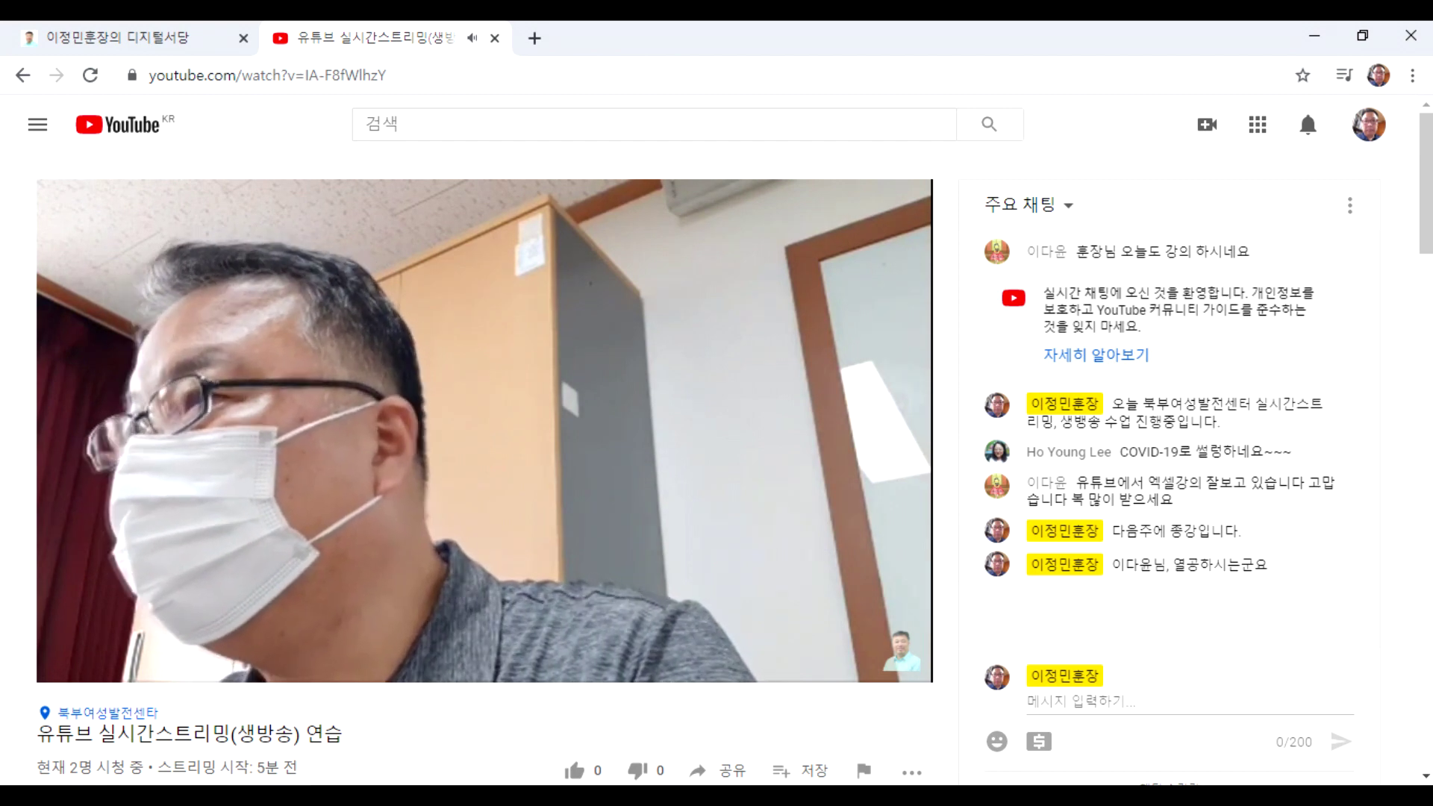
{"action": "key", "text": "alt+Tab"}
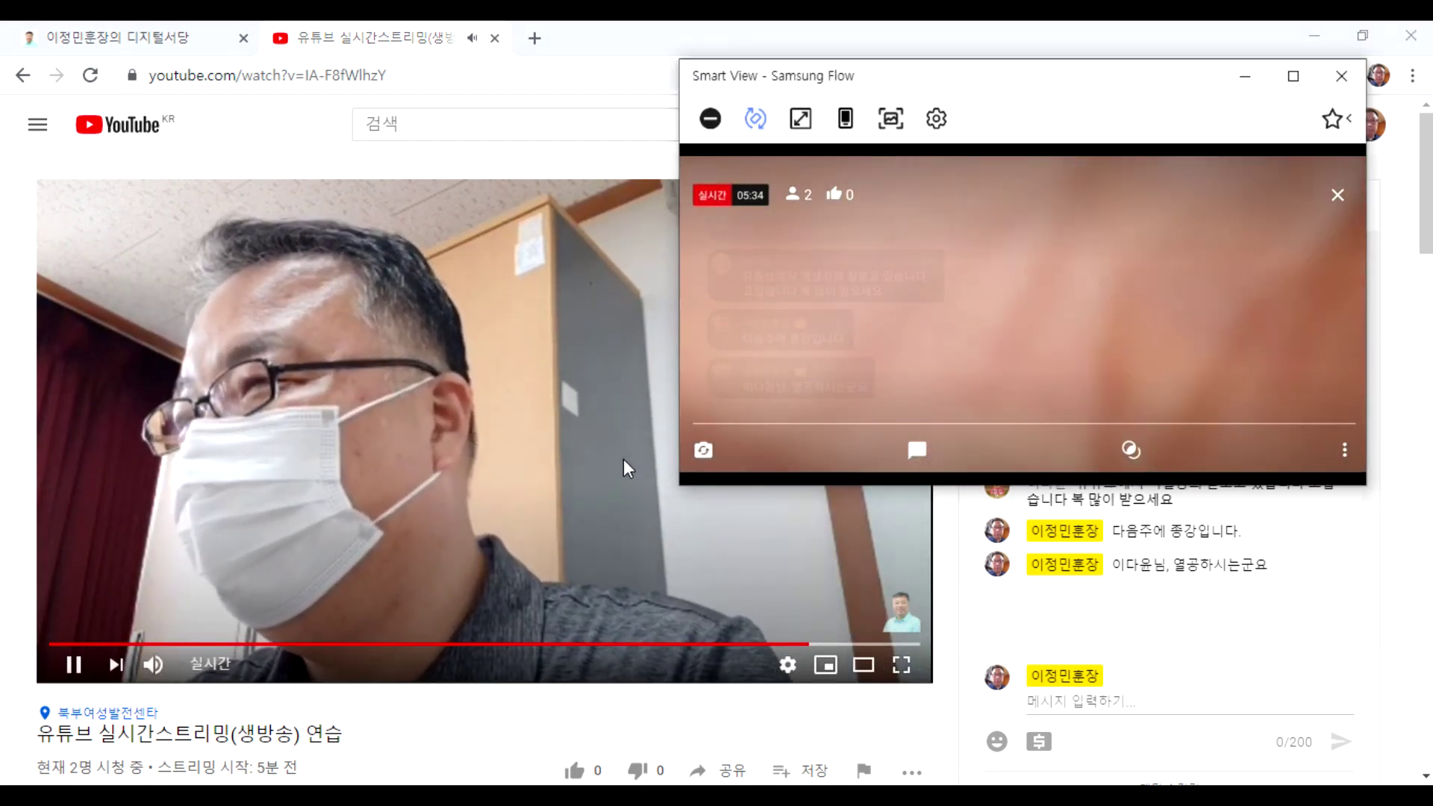
Shift the Smart View window to uncover more of the live video and tap the mirrored phone screen.
{"action": "left_click", "coordinate": [773, 410]}
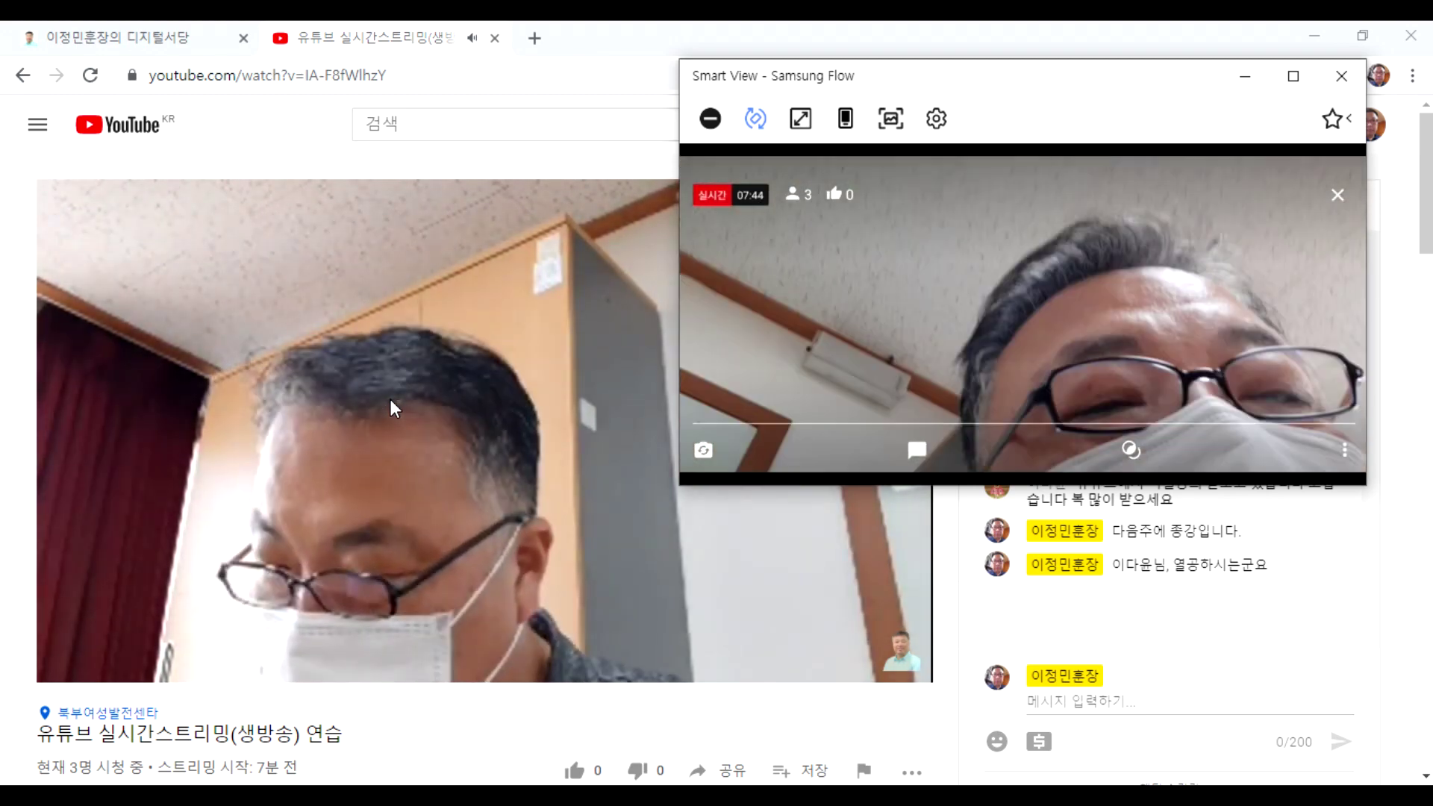
{"action": "left_click_drag", "start_coordinate": [856, 94], "coordinate": [922, 118]}
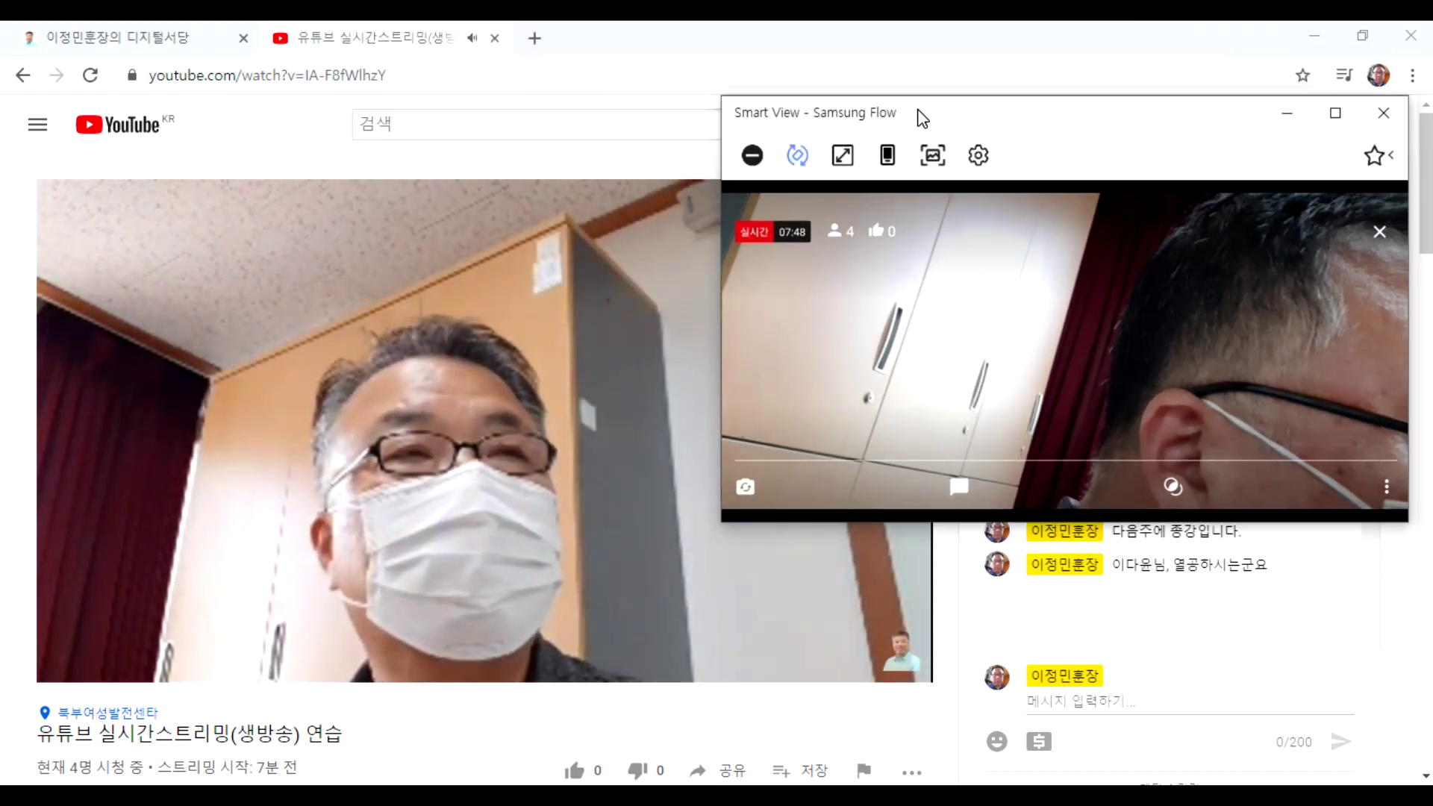
{"action": "left_click", "coordinate": [1109, 331]}
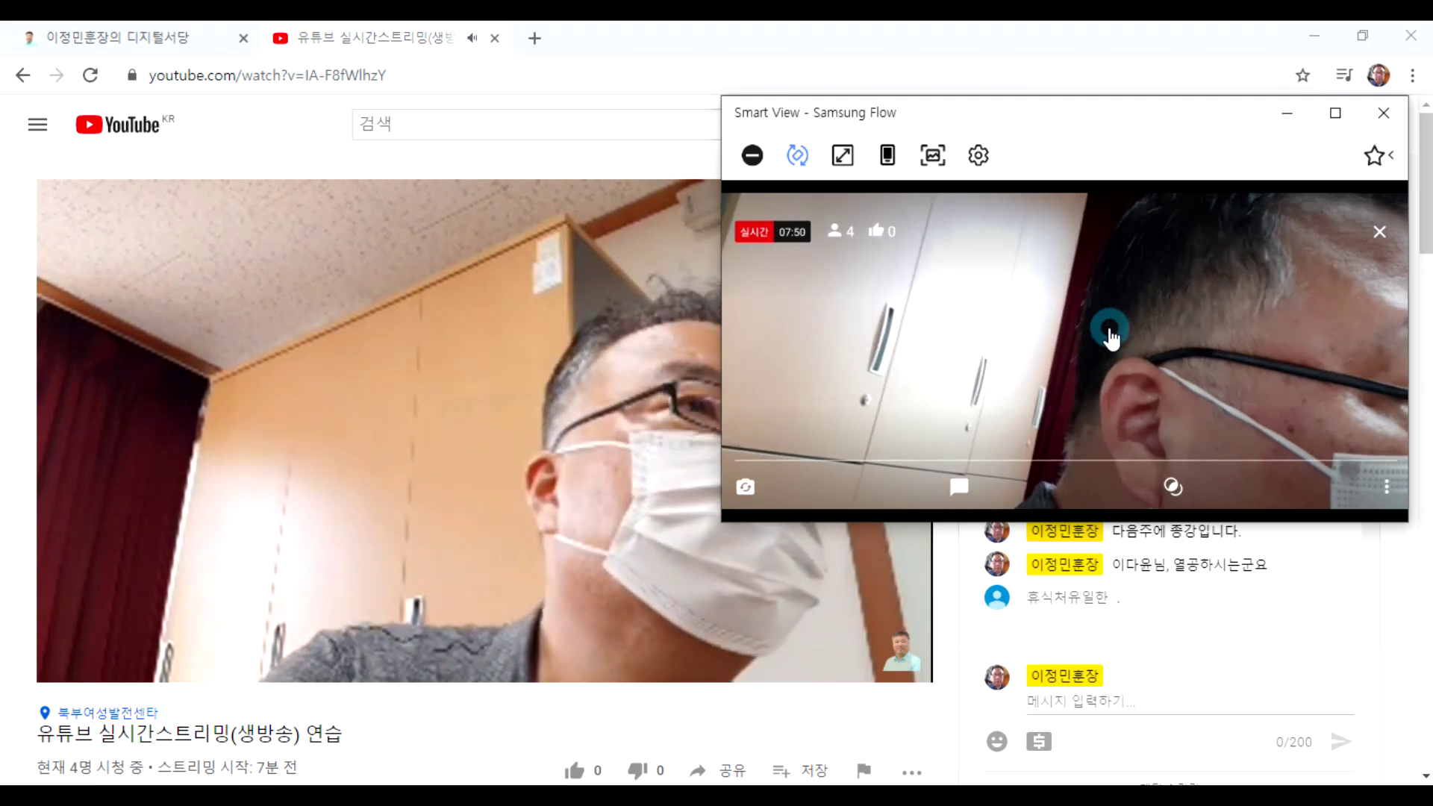
{"action": "left_click", "coordinate": [856, 262]}
{"action": "left_click", "coordinate": [1056, 205]}
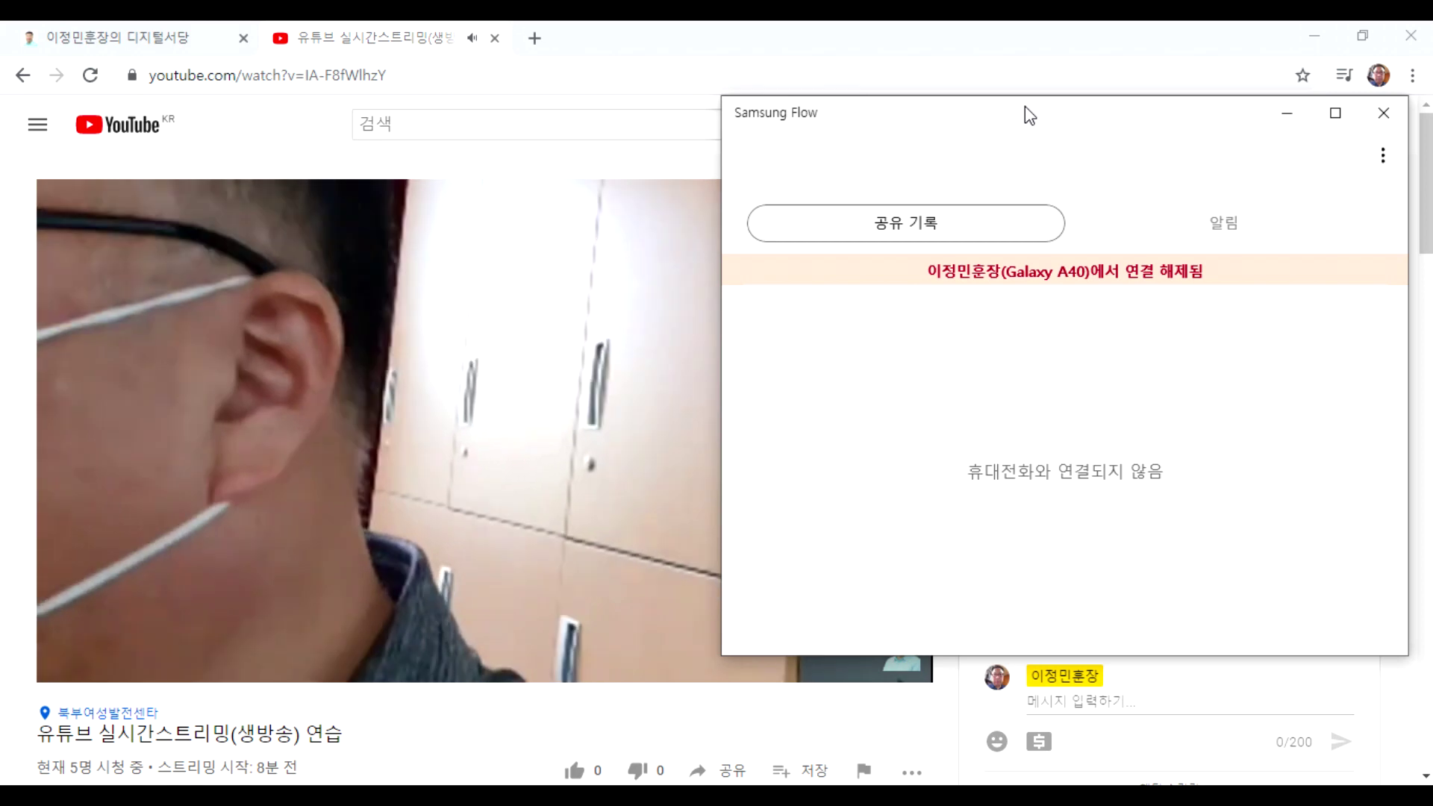
Reposition the Samsung Flow window over the live chat so the presenter in the video stays uncovered.
{"action": "left_click_drag", "start_coordinate": [1024, 107], "coordinate": [849, 105]}
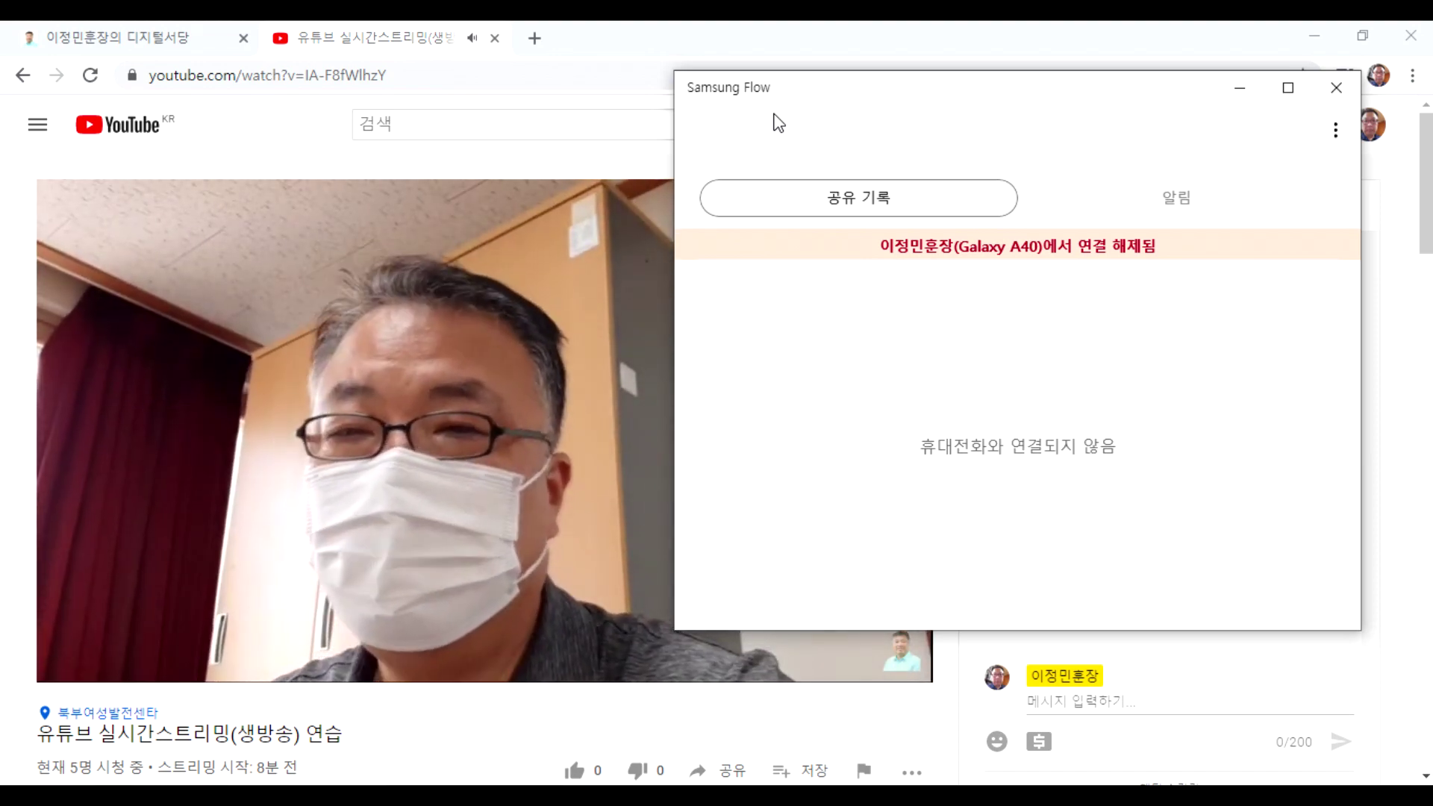
{"action": "left_click_drag", "start_coordinate": [816, 112], "coordinate": [909, 182]}
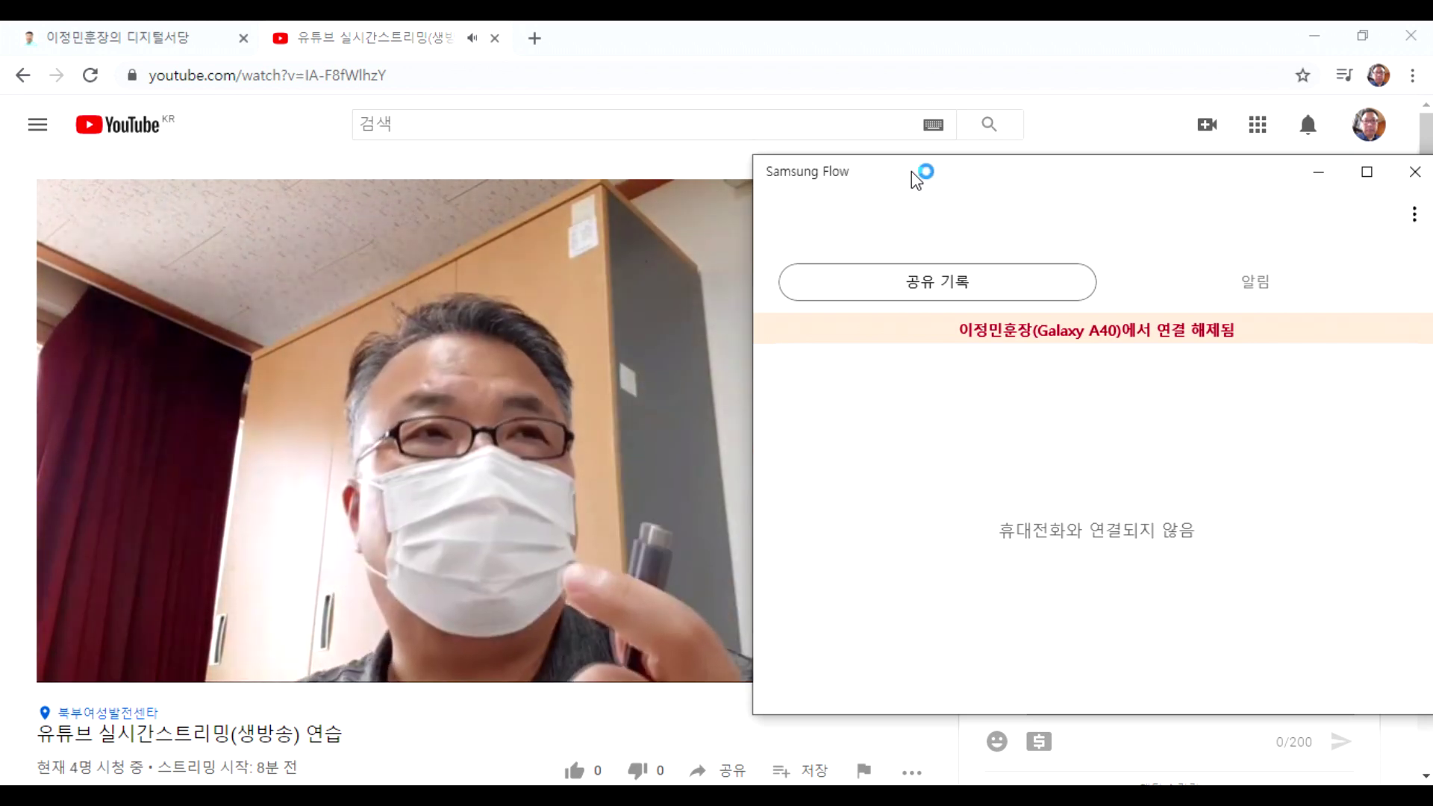
{"action": "left_click_drag", "start_coordinate": [1105, 173], "coordinate": [852, 145]}
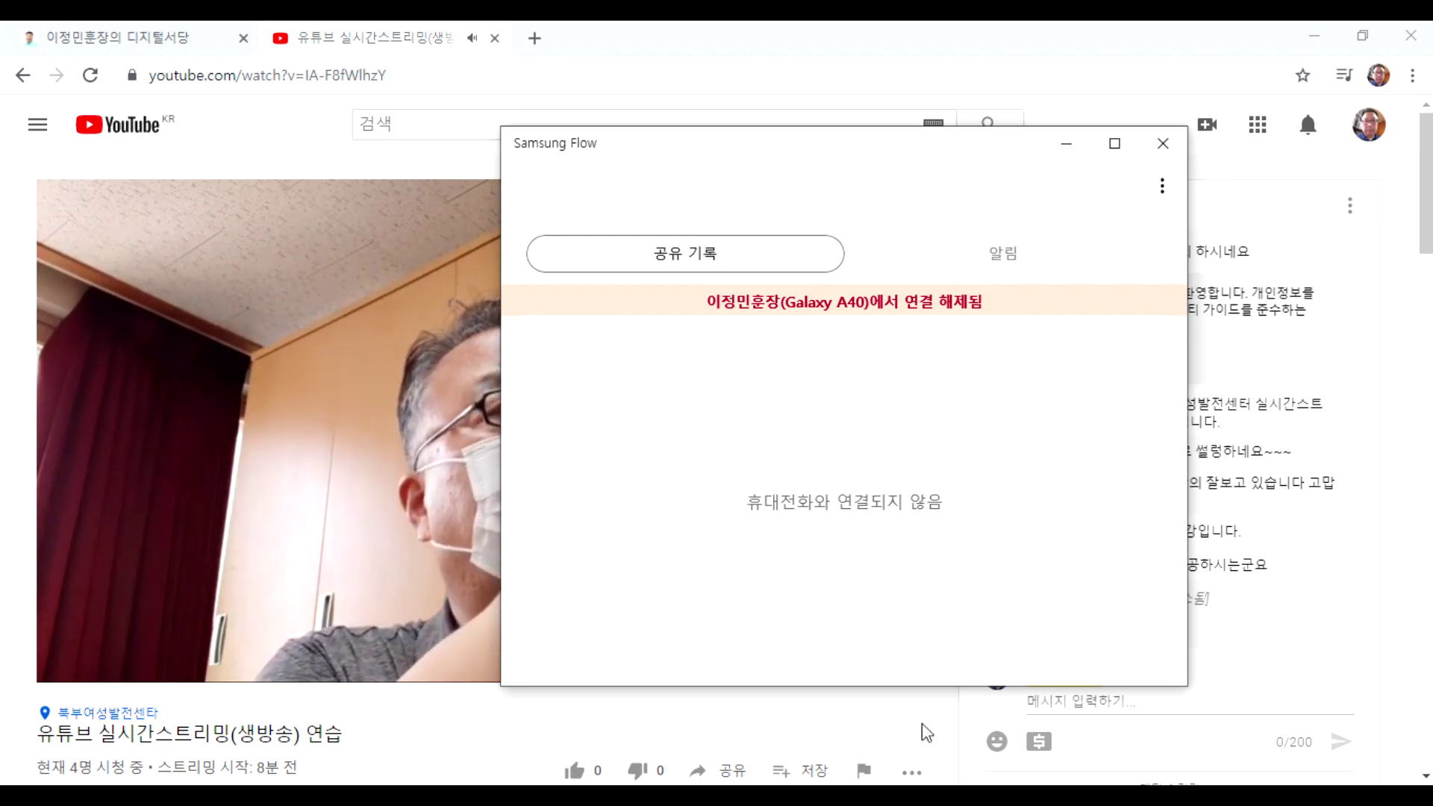
{"action": "left_click_drag", "start_coordinate": [832, 150], "coordinate": [1042, 174]}
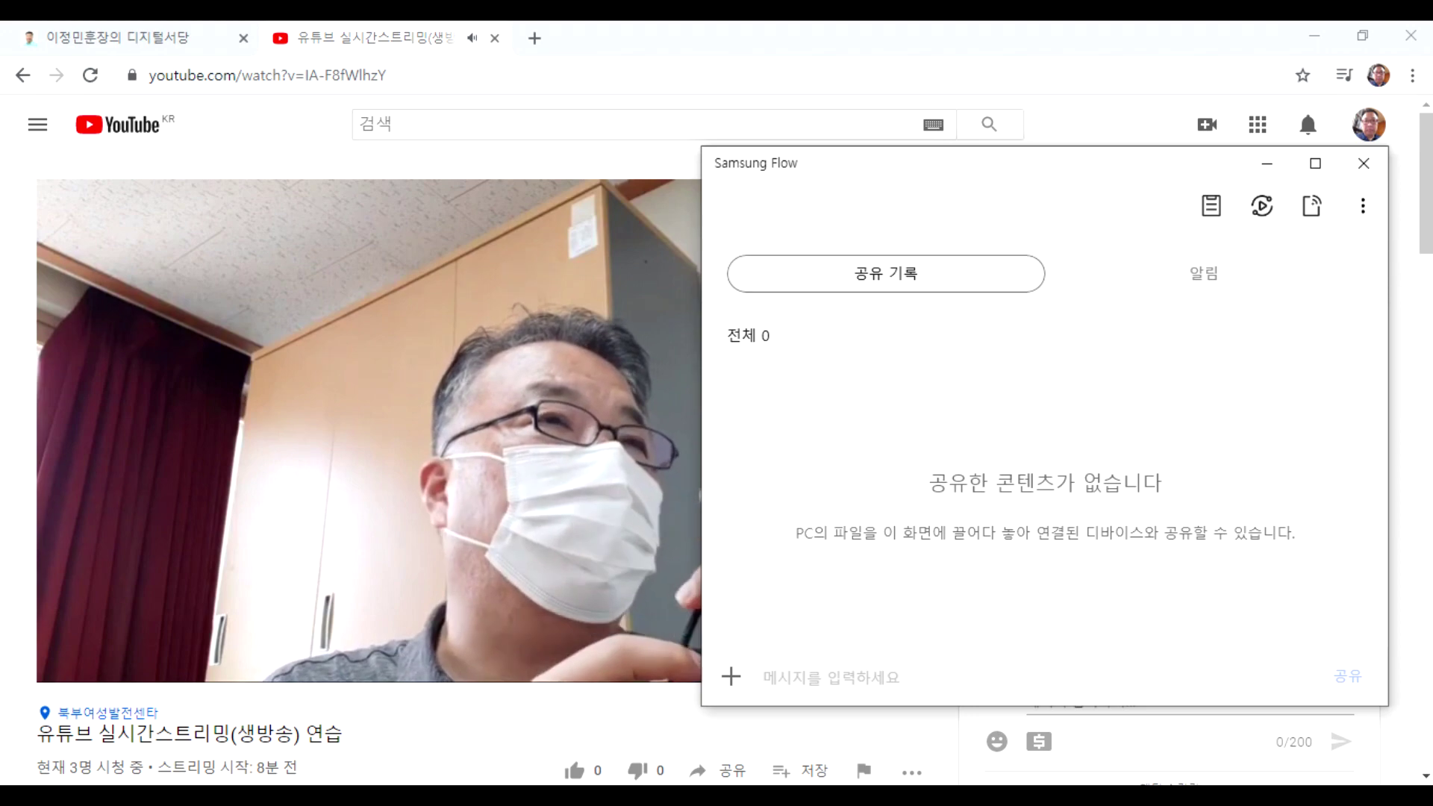
Start Smart View from Samsung Flow, move its window beside the live video and minimize the main Samsung Flow window.
{"action": "key", "text": "super"}
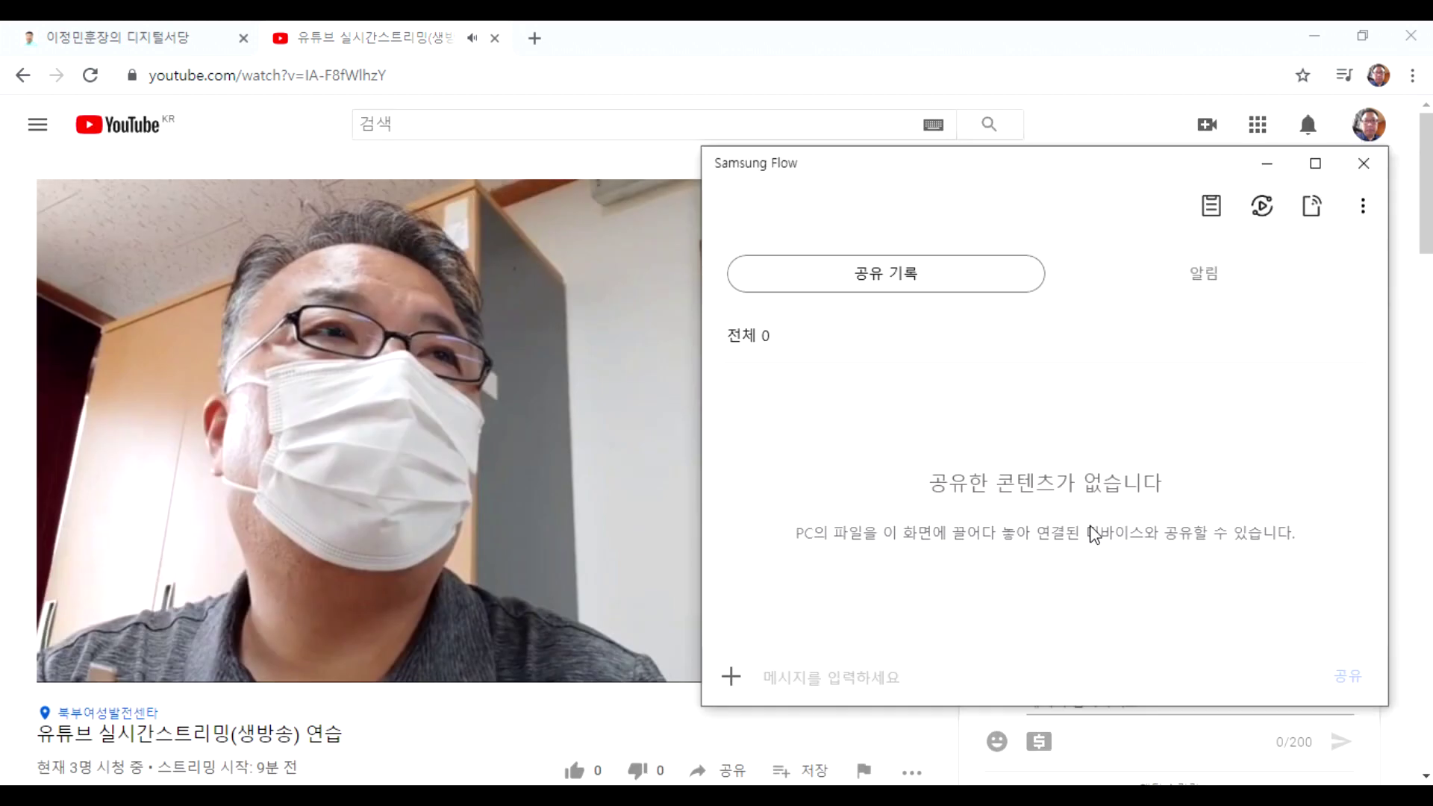
{"action": "left_click", "coordinate": [1261, 206]}
{"action": "left_click_drag", "start_coordinate": [329, 200], "coordinate": [670, 120]}
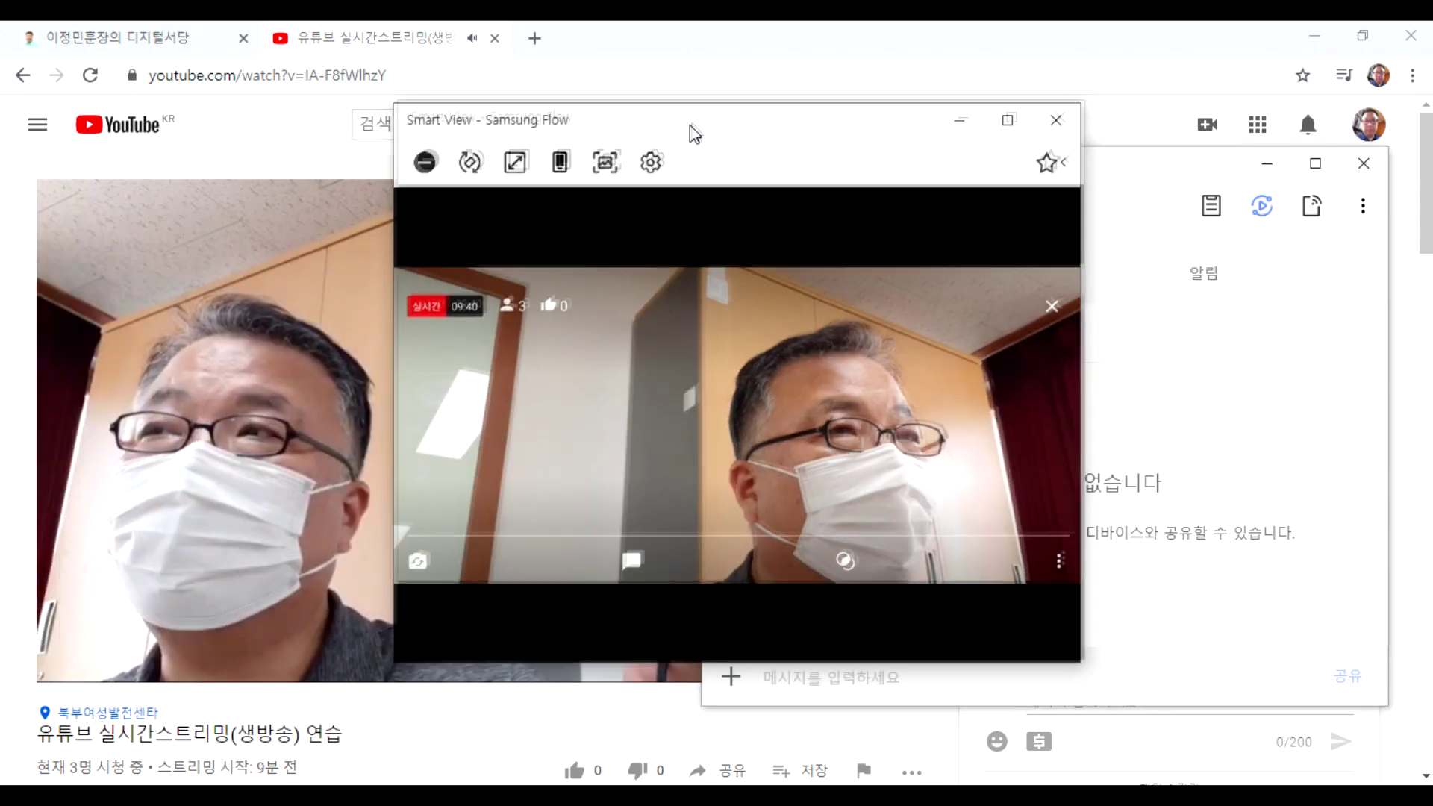
{"action": "left_click", "coordinate": [1268, 163]}
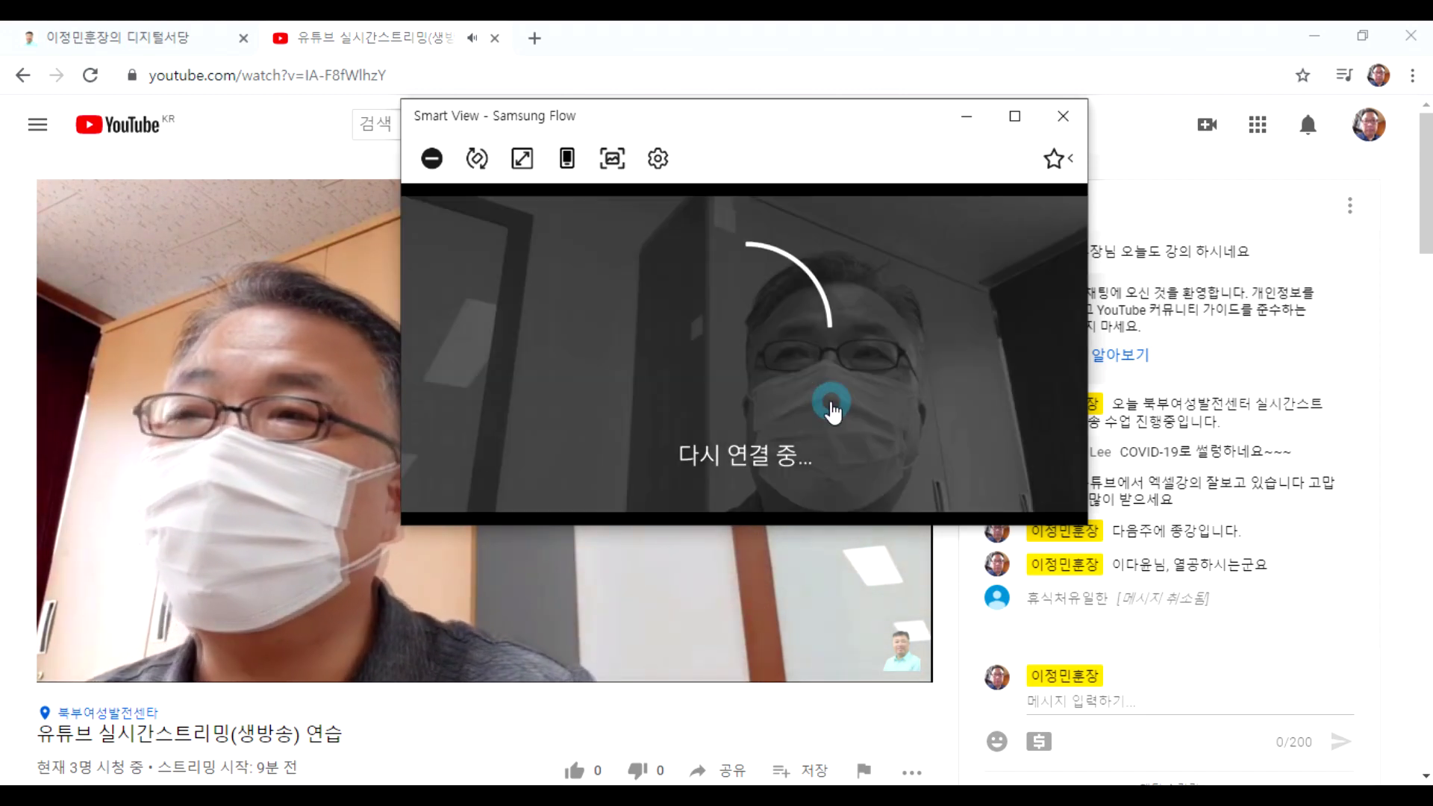
Move the Smart View window off the live video onto the chat area, with the stream's watch page displayed behind it.
{"action": "left_click_drag", "start_coordinate": [773, 116], "coordinate": [1112, 109]}
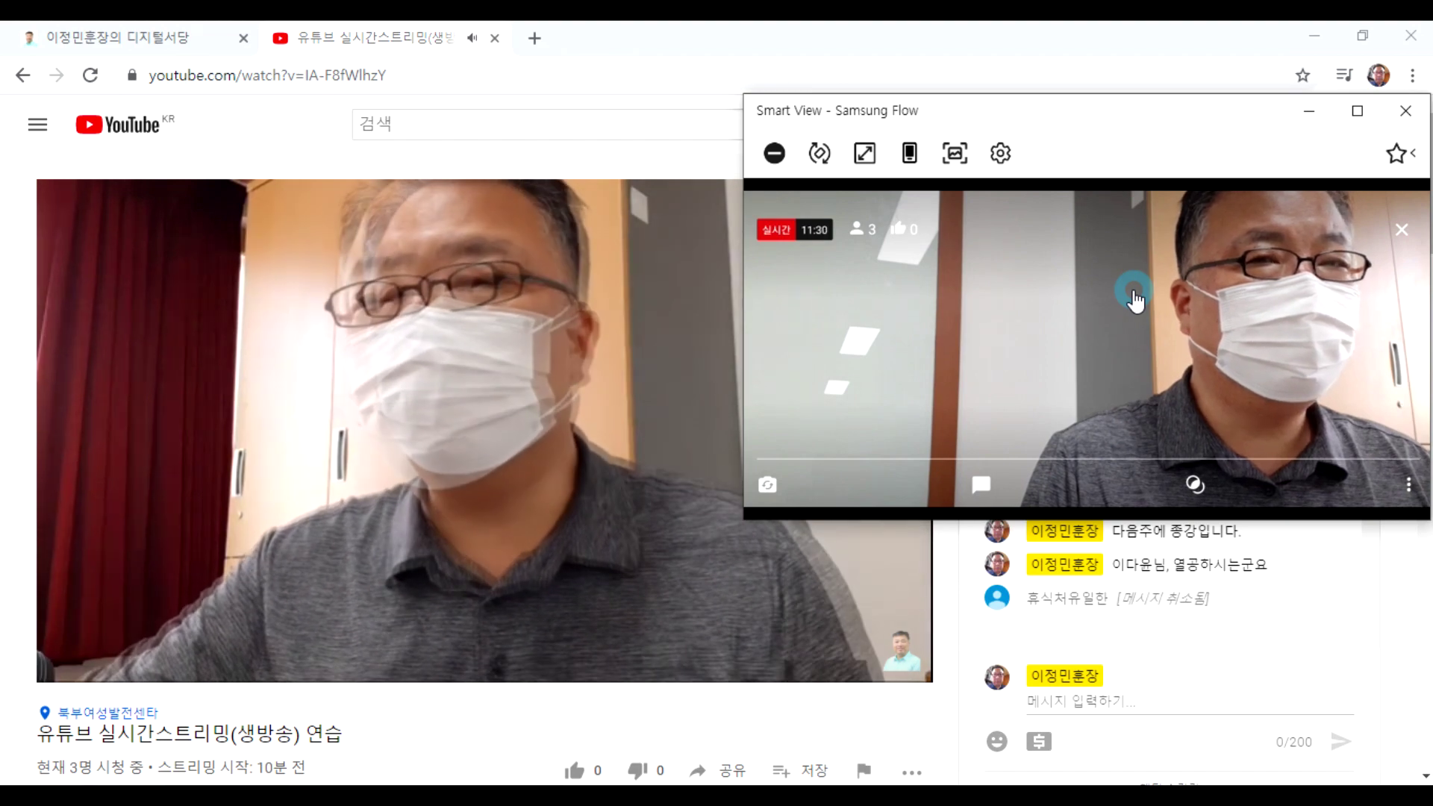
{"action": "mouse_move", "coordinate": [1059, 127]}
{"action": "left_mouse_down"}
{"action": "mouse_move", "coordinate": [787, 125]}
{"action": "mouse_move", "coordinate": [972, 119]}
{"action": "mouse_move", "coordinate": [987, 122]}
{"action": "mouse_move", "coordinate": [937, 146]}
{"action": "mouse_move", "coordinate": [1069, 144]}
{"action": "left_mouse_up"}
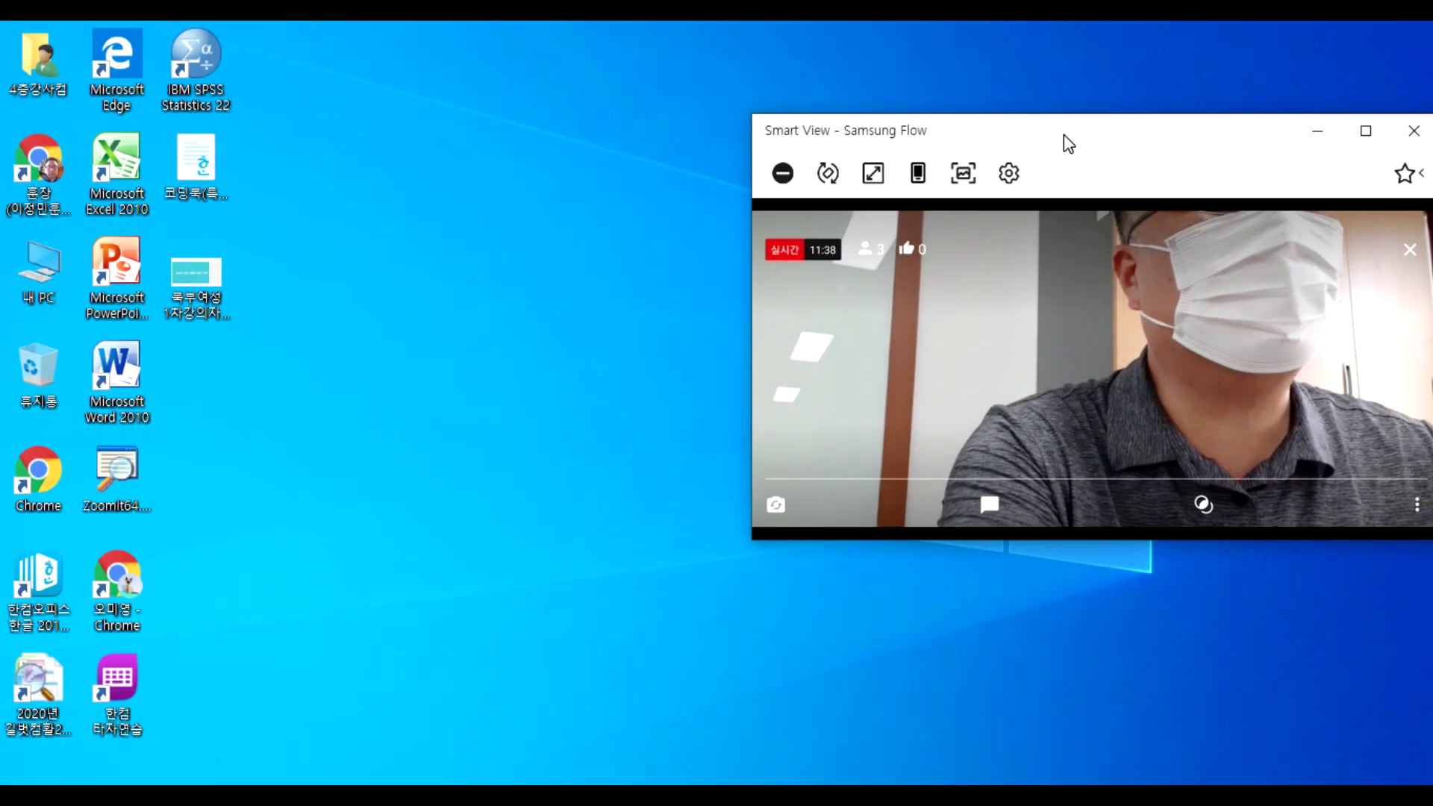
{"action": "key", "text": "alt+Tab"}
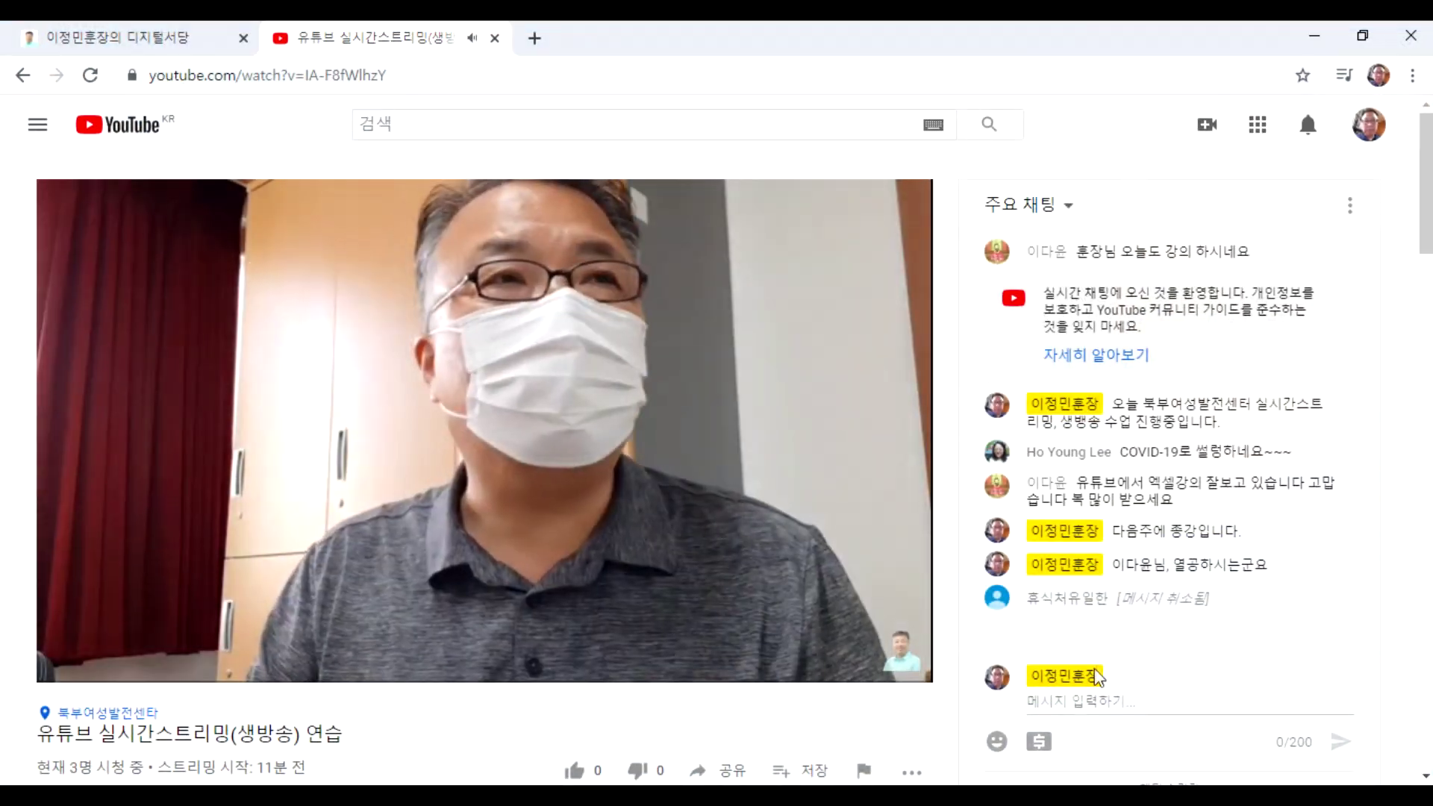
{"action": "key", "text": "alt+Tab"}
{"action": "left_click_drag", "start_coordinate": [1184, 141], "coordinate": [1321, 106]}
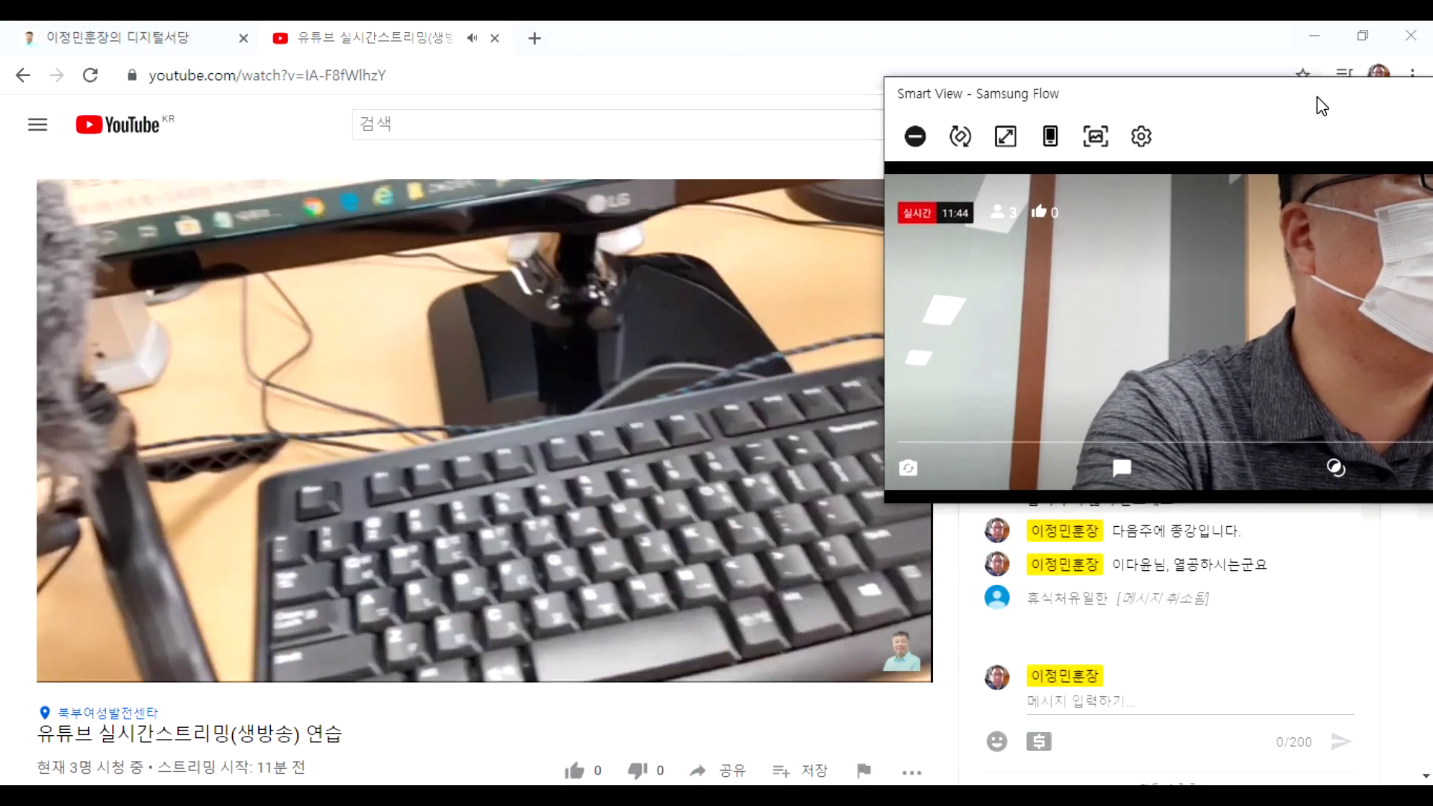
Fine-tune the Smart View window's position along the edge between the live video and the chat.
{"action": "left_click_drag", "start_coordinate": [1120, 99], "coordinate": [1196, 97]}
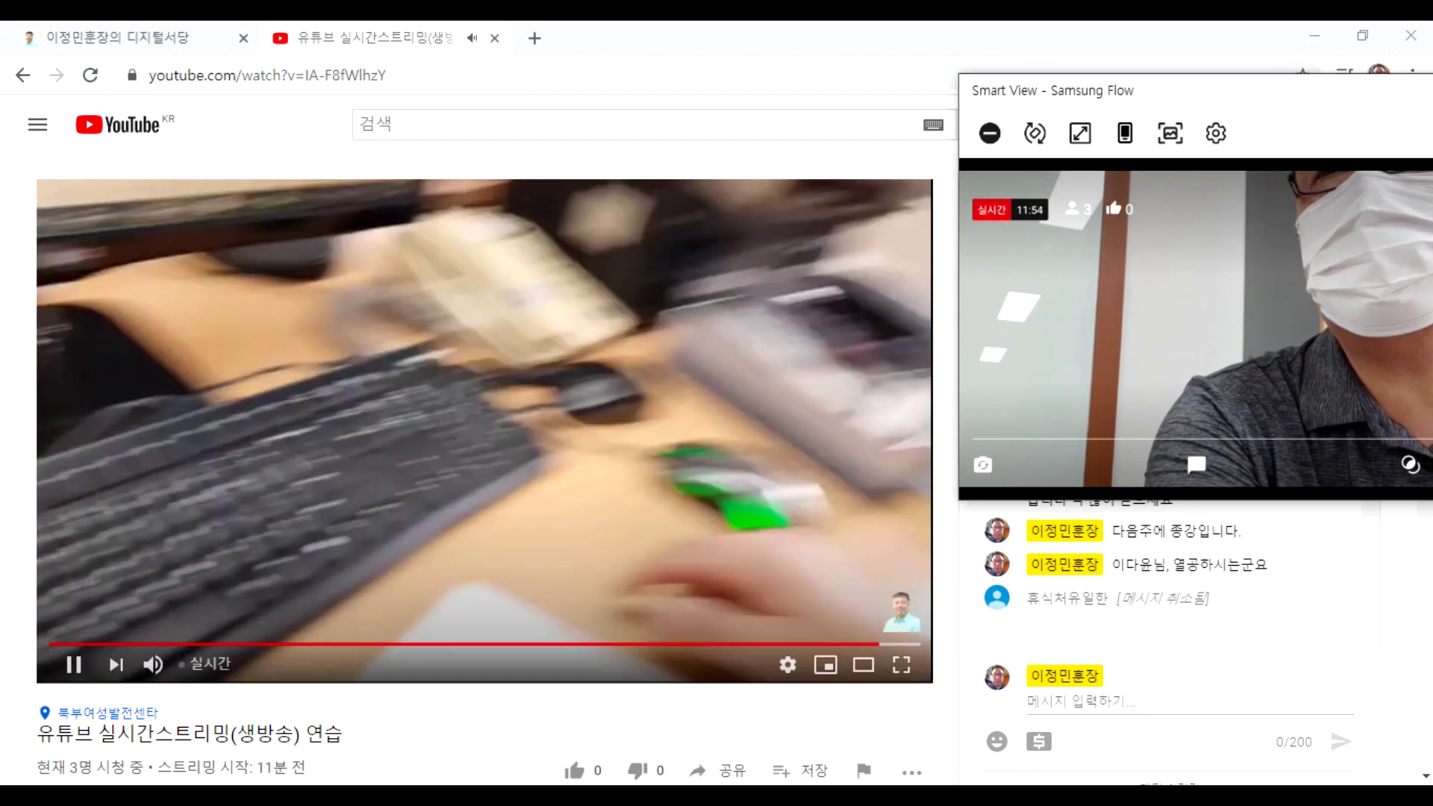
{"action": "mouse_move", "coordinate": [1223, 94]}
{"action": "left_mouse_down"}
{"action": "mouse_move", "coordinate": [937, 64]}
{"action": "mouse_move", "coordinate": [1206, 96]}
{"action": "left_mouse_up"}
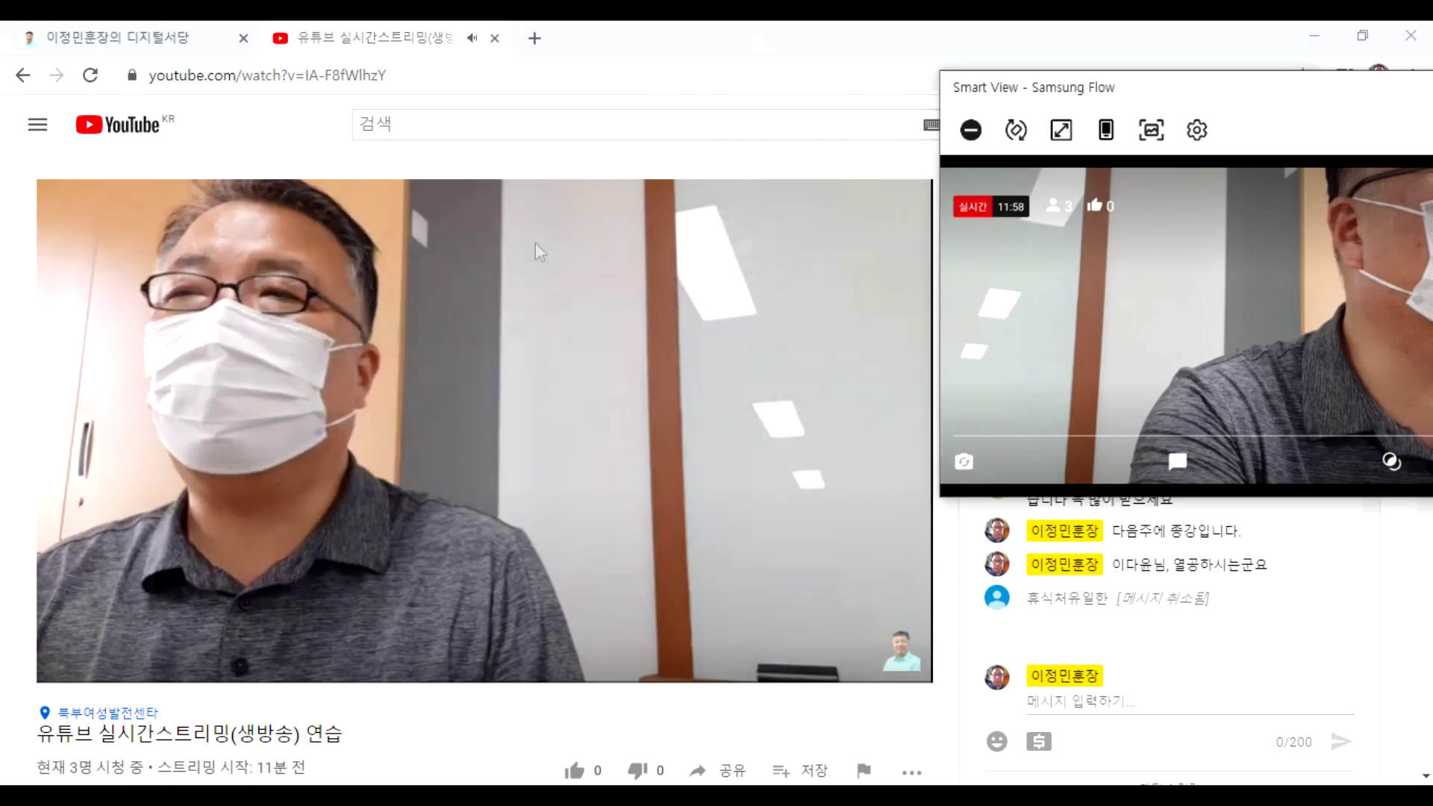
{"action": "mouse_move", "coordinate": [312, 360]}
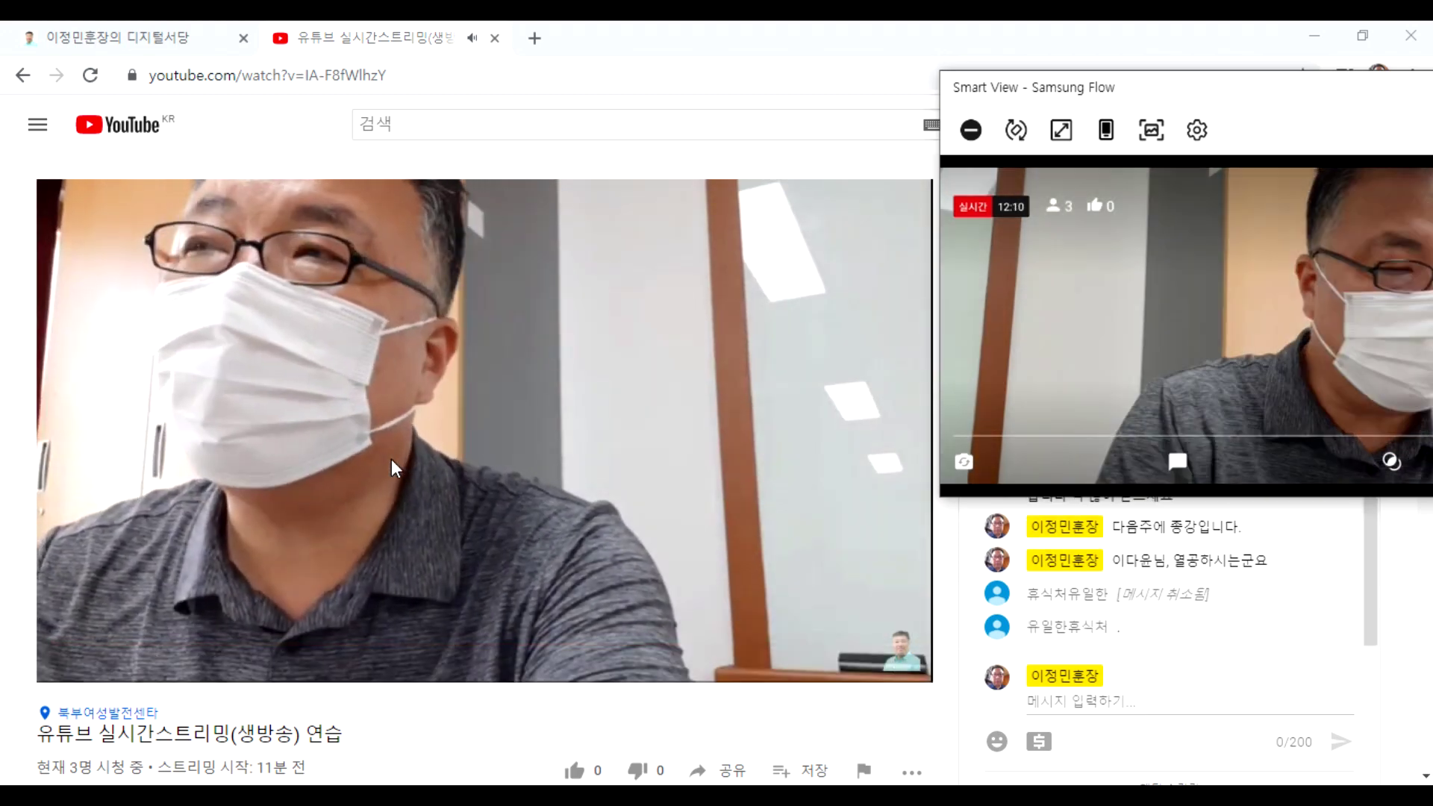
{"action": "left_click_drag", "start_coordinate": [1202, 88], "coordinate": [1011, 71]}
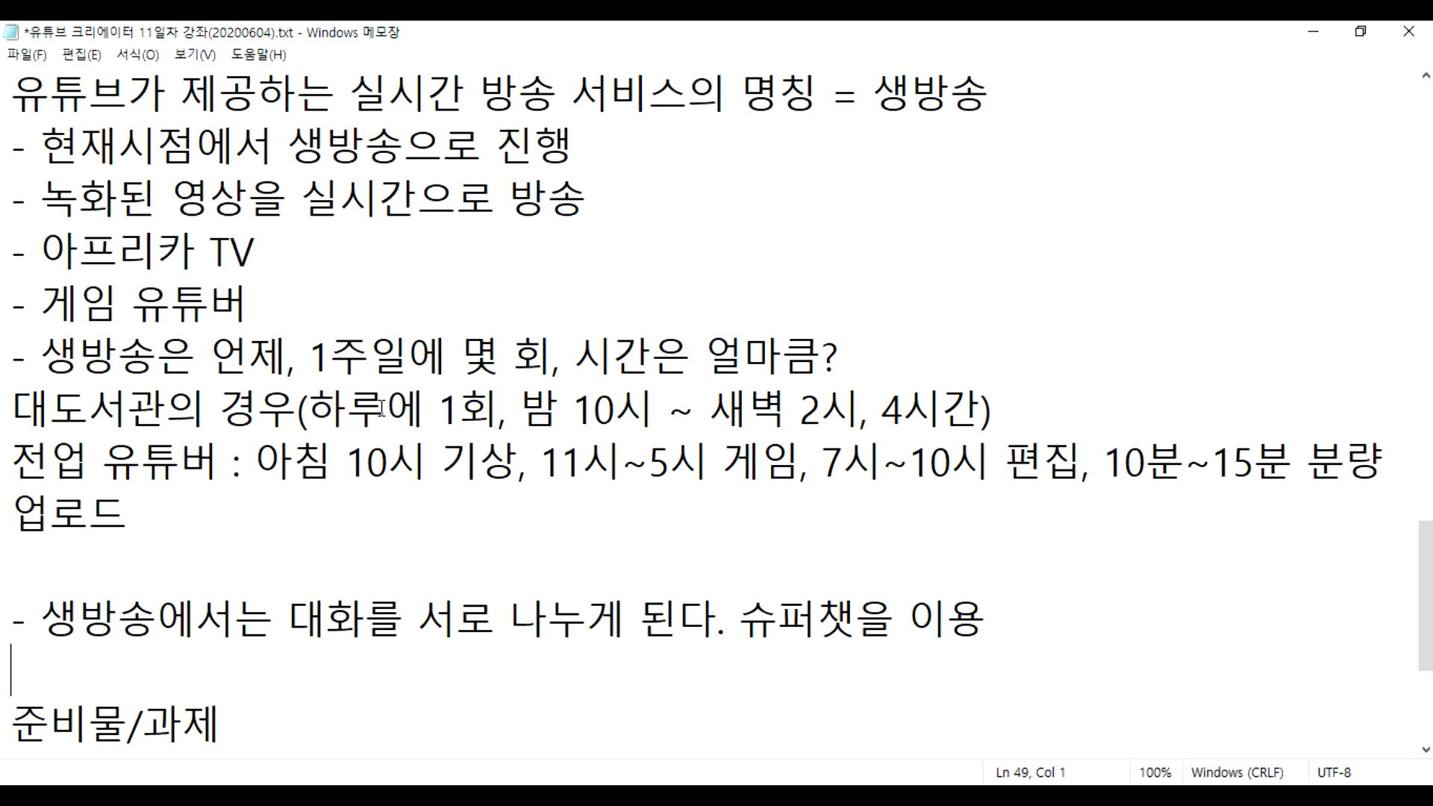
In the Notepad lecture notes, insert blank lines above "준비물/과제" and begin a new line with "실시간 방송 콘텐츠에는".
{"action": "scroll", "coordinate": [381, 408], "scroll_direction": "down", "scroll_amount": 2}
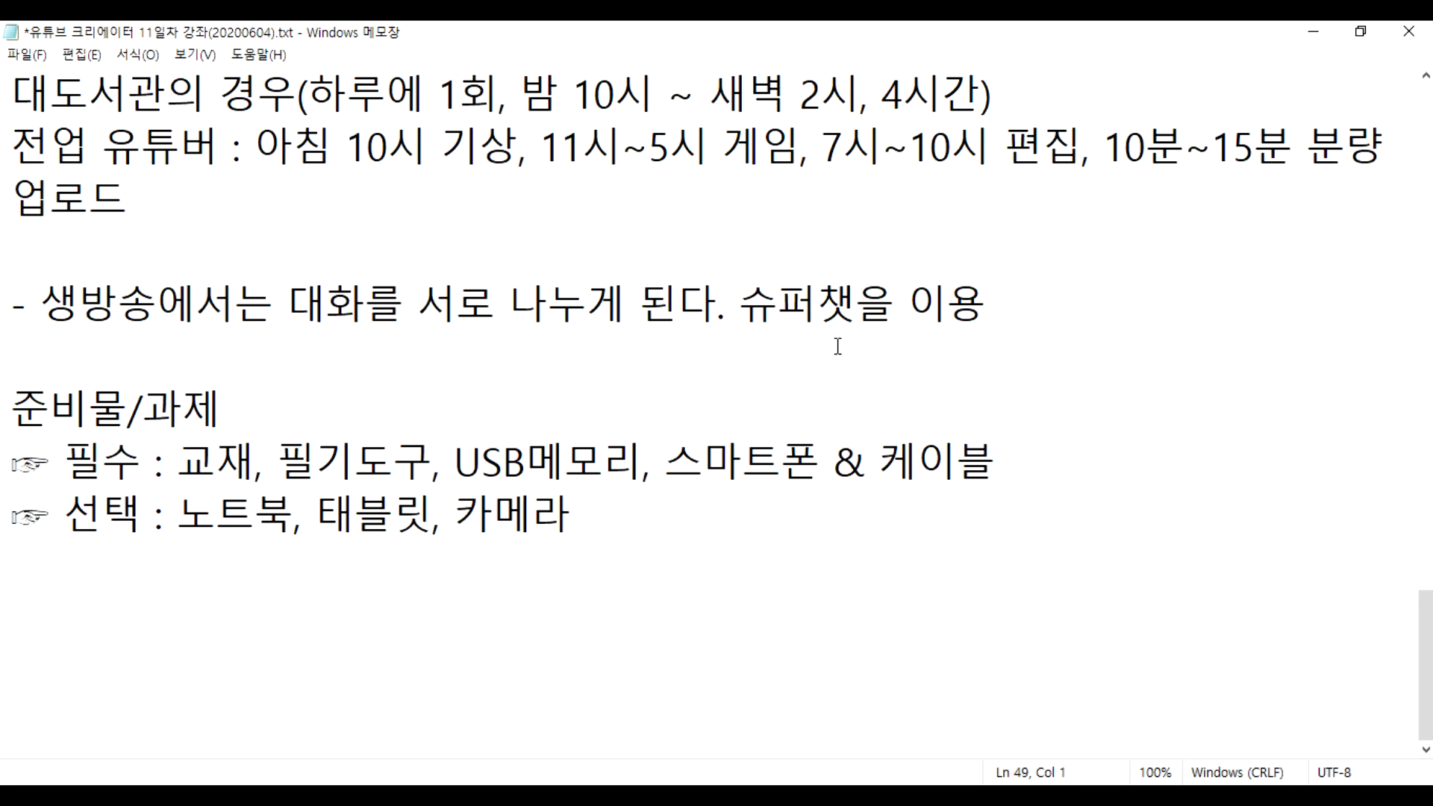
{"action": "key", "text": "Return"}
{"action": "key", "text": "Return"}
{"action": "key", "text": "Return"}
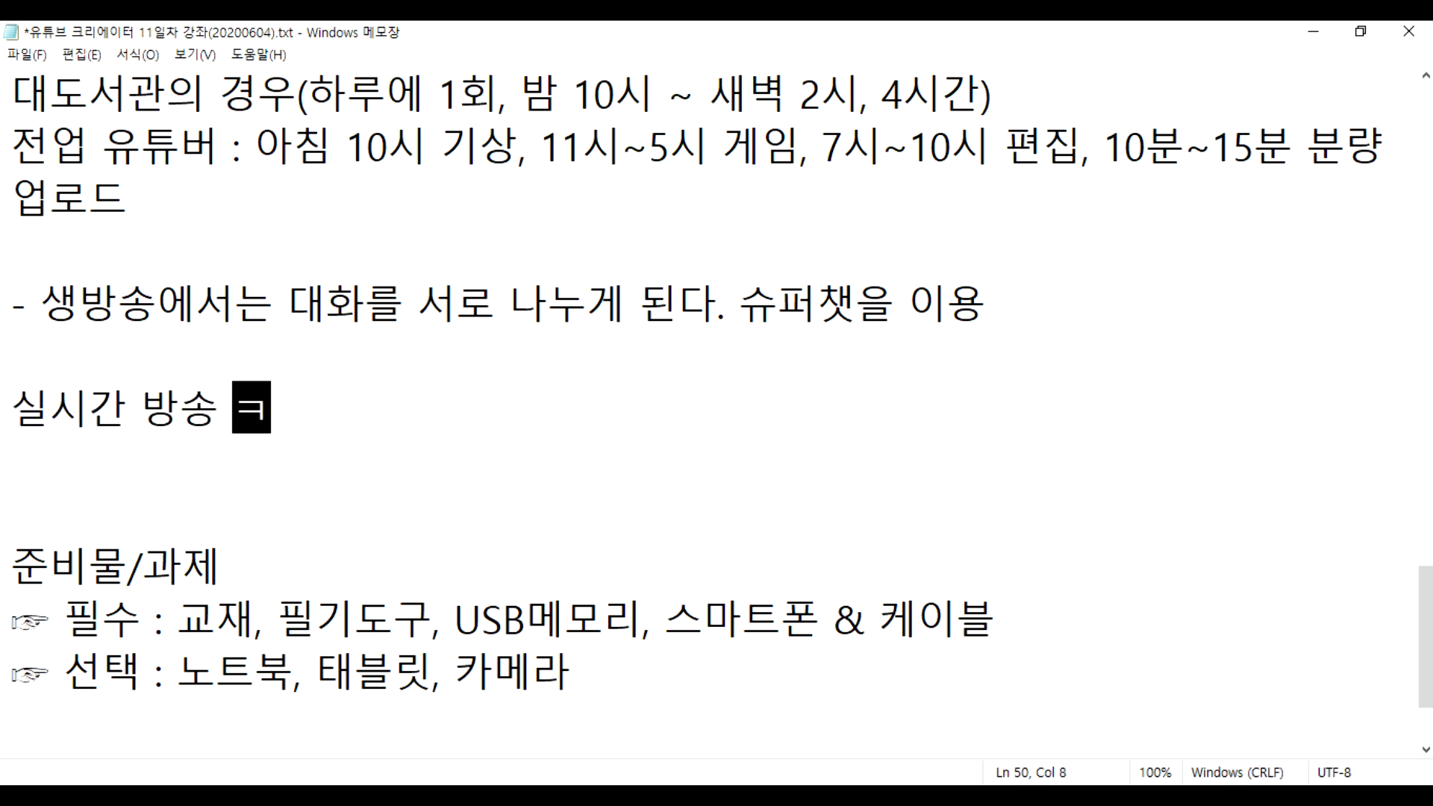
{"action": "type", "text": "에는"}
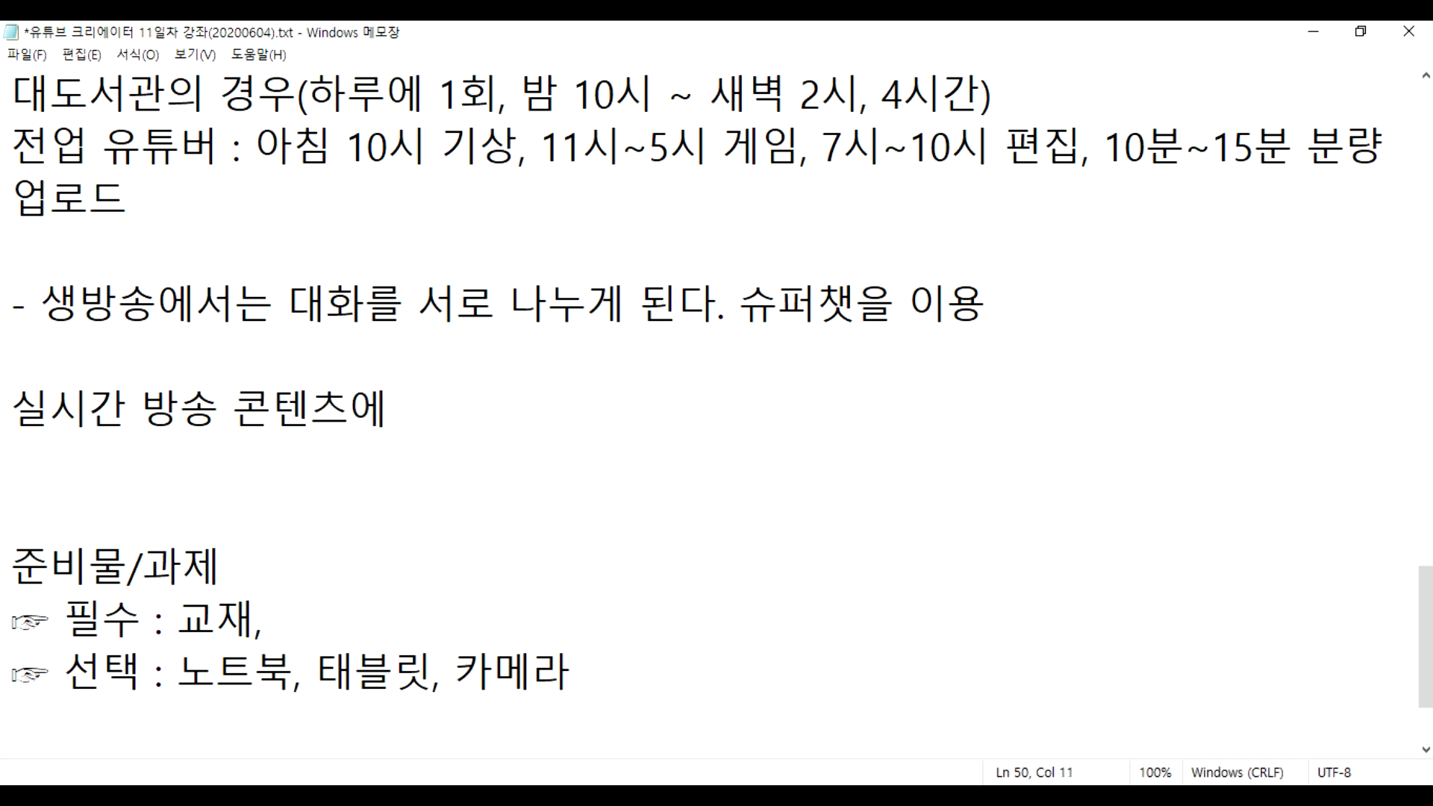